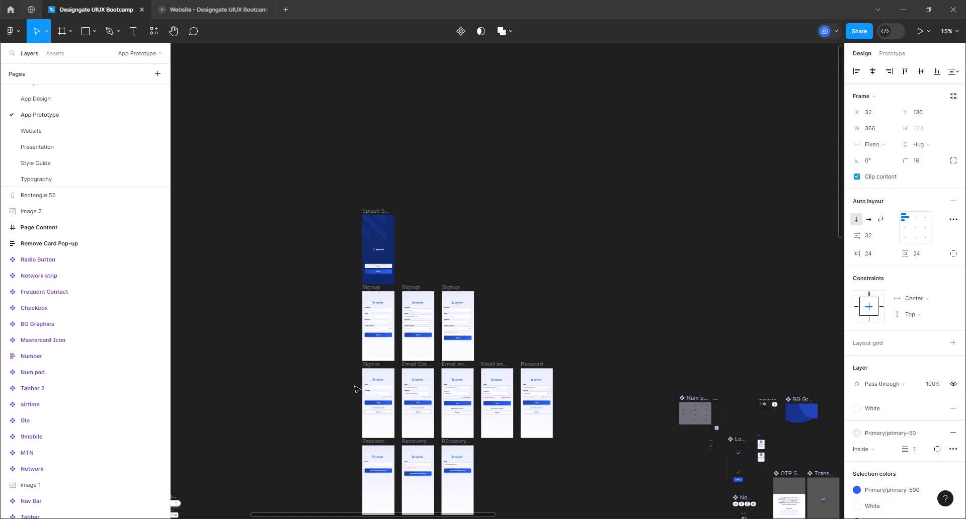
pyautogui.scroll(-2, 388, 282)
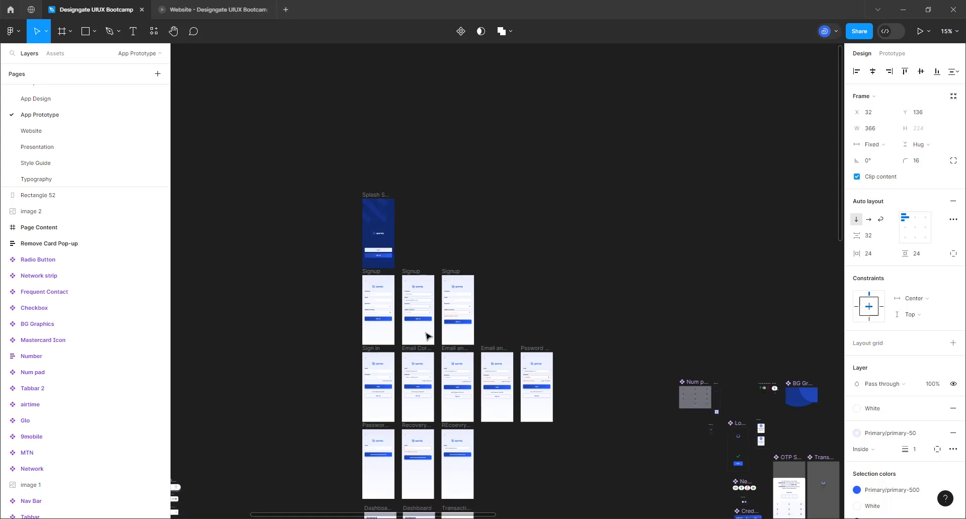
pyautogui.scroll(4, 374, 300)
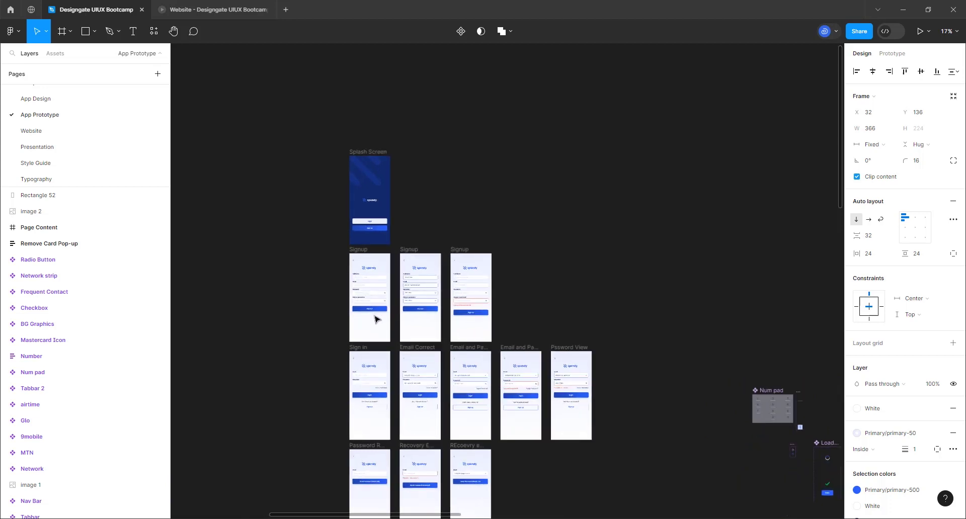
pyautogui.scroll(5, 347, 246)
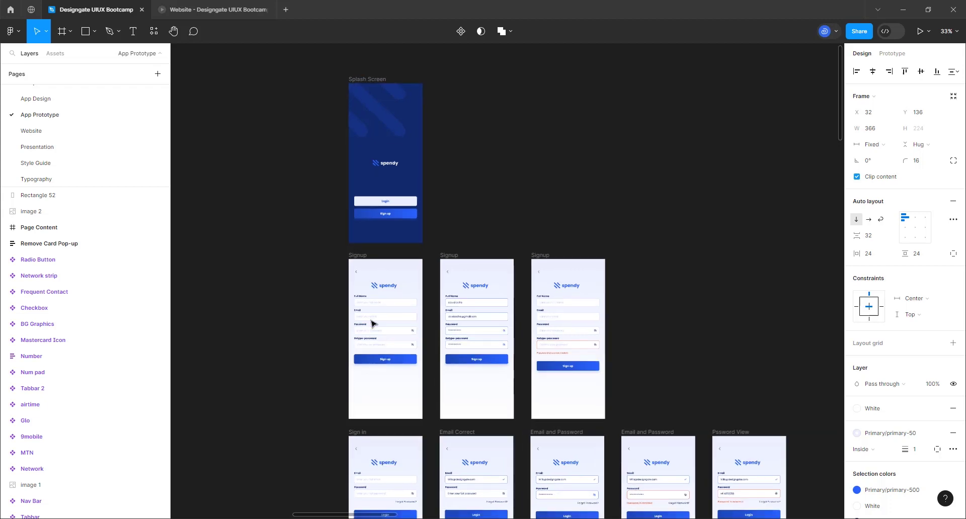
pyautogui.scroll(1, 373, 323)
pyautogui.scroll(5, 373, 324)
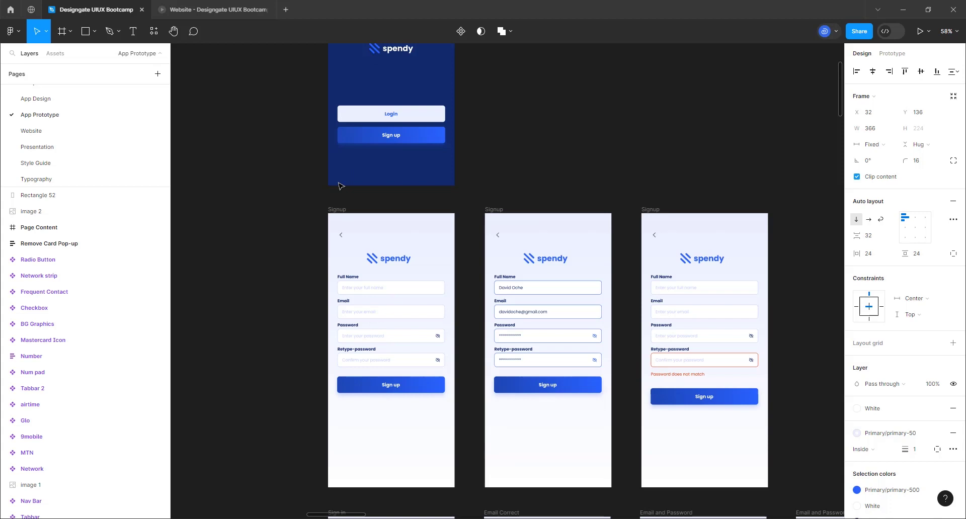
pyautogui.click(14, 32)
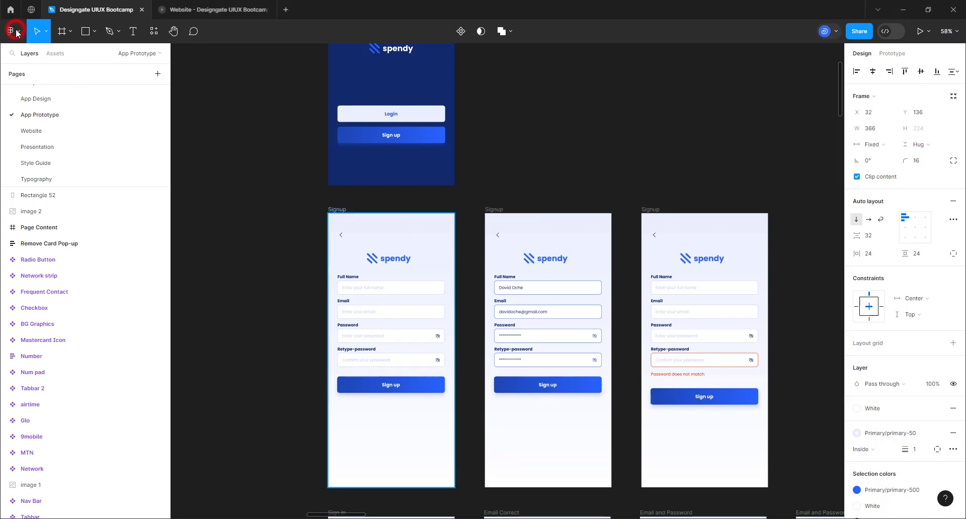
pyautogui.click(12, 32)
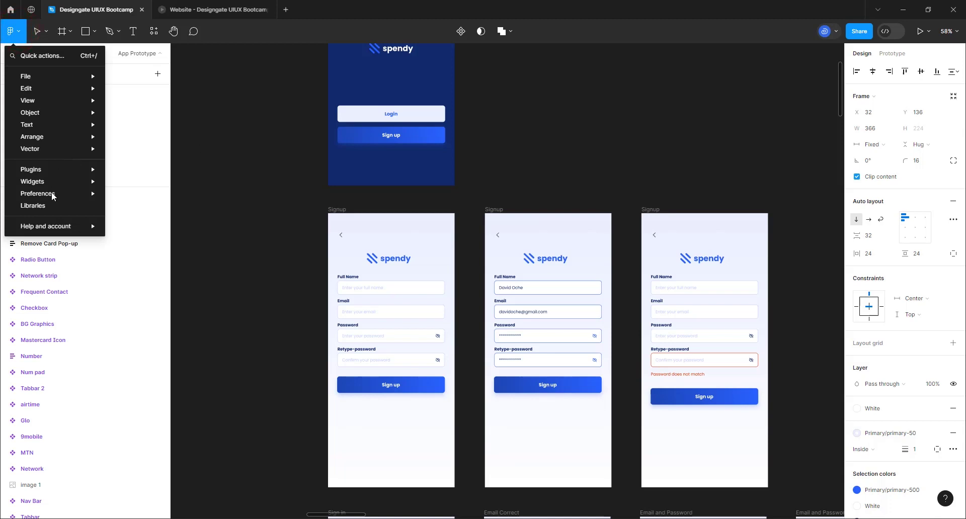
pyautogui.press('Escape')
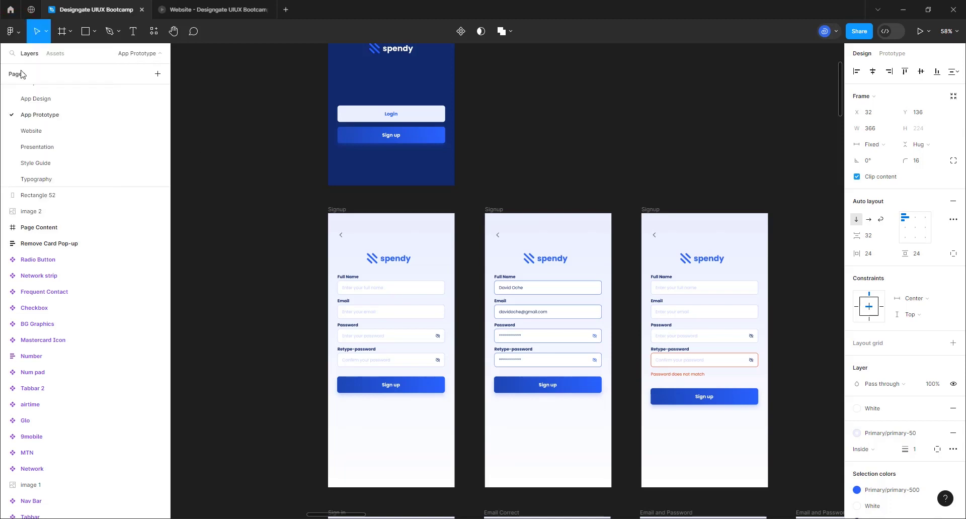
pyautogui.click(14, 34)
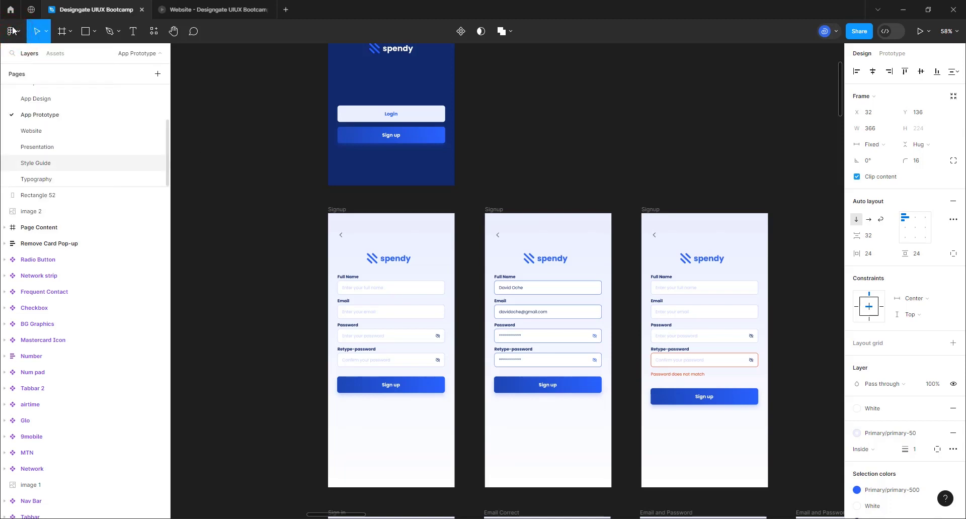
# - Open the plugin manager and run the A11y - Color Contrast Checker plugin
pyautogui.click(13, 31)
pyautogui.moveTo(37, 170)
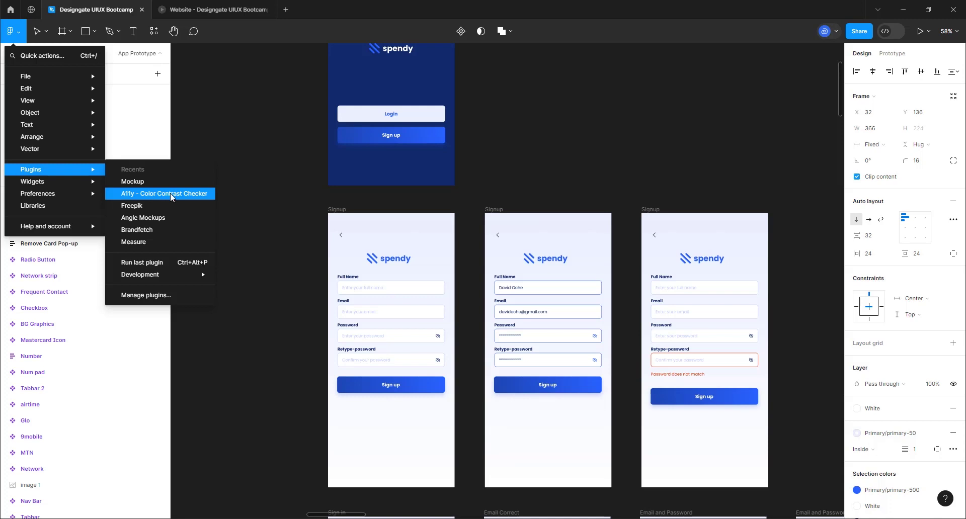
pyautogui.click(166, 296)
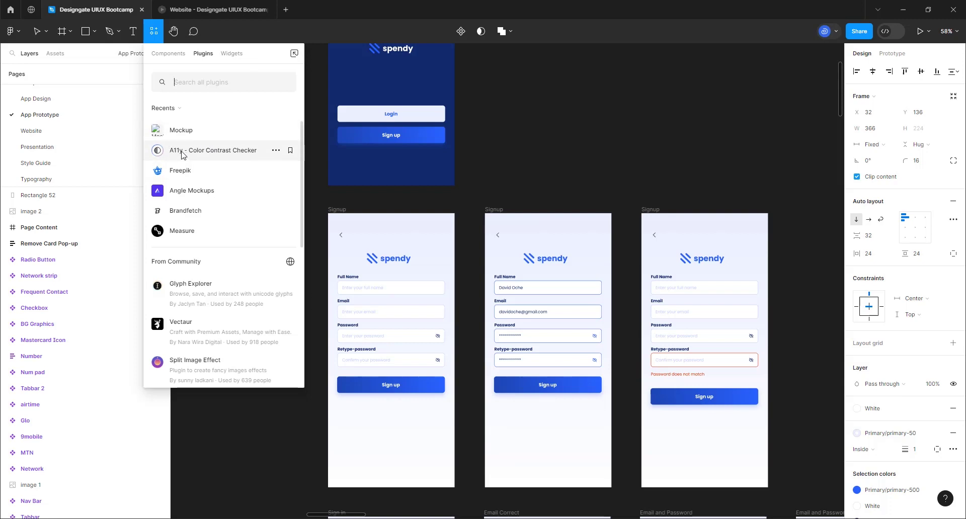
pyautogui.click(276, 150)
pyautogui.click(227, 160)
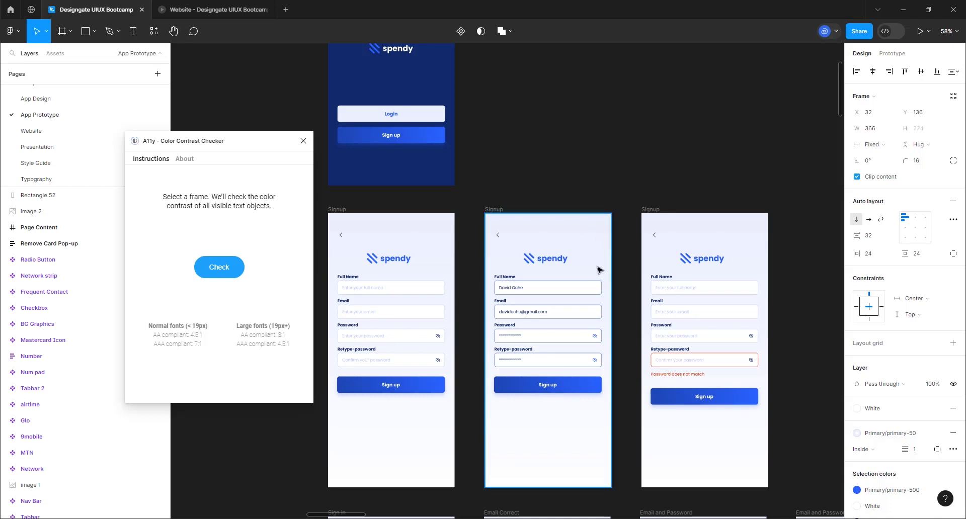
# - Move the contrast checker beside the empty Signup frame and check the color contrast of that frame's text
pyautogui.scroll(-3, 597, 261)
pyautogui.moveTo(206, 141); pyautogui.dragTo(287, 203)
pyautogui.scroll(2, 506, 314)
pyautogui.click(386, 195)
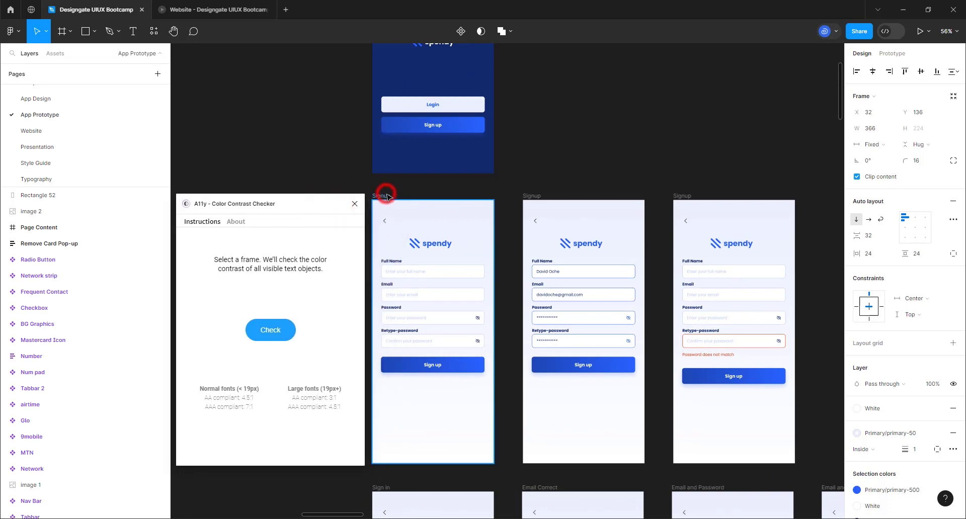
pyautogui.click(270, 335)
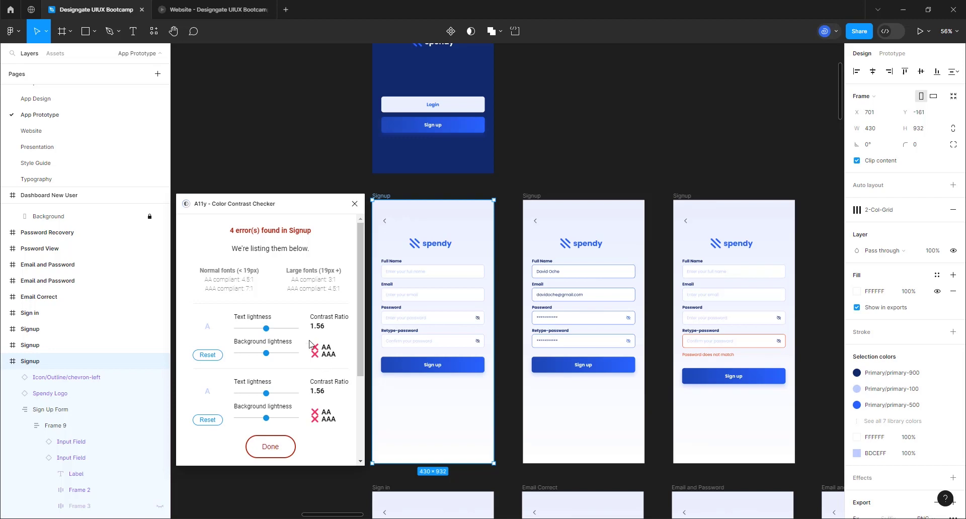
# - Review the listed contrast errors and compare them with the placeholder texts in the Signup form
pyautogui.scroll(-3, 309, 338)
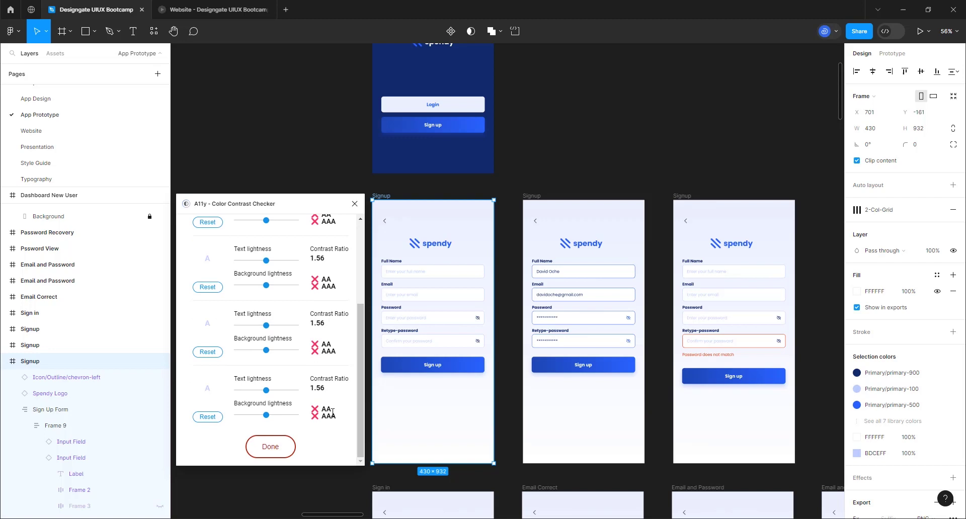
pyautogui.scroll(4, 374, 257)
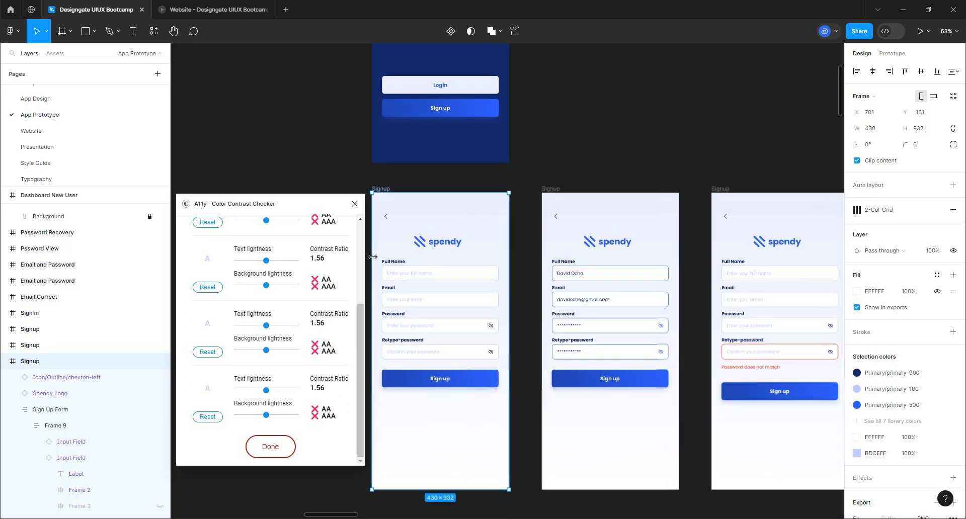
pyautogui.scroll(2, 374, 256)
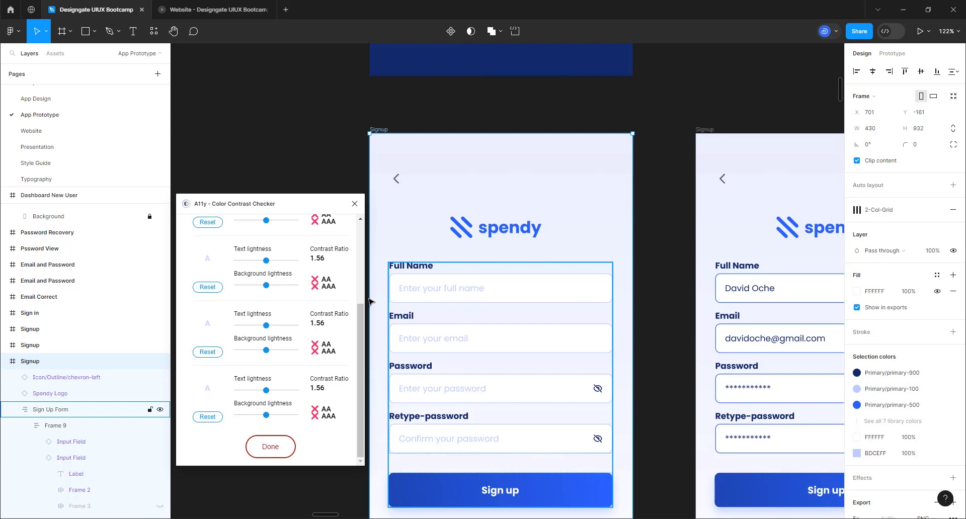
pyautogui.scroll(1, 463, 291)
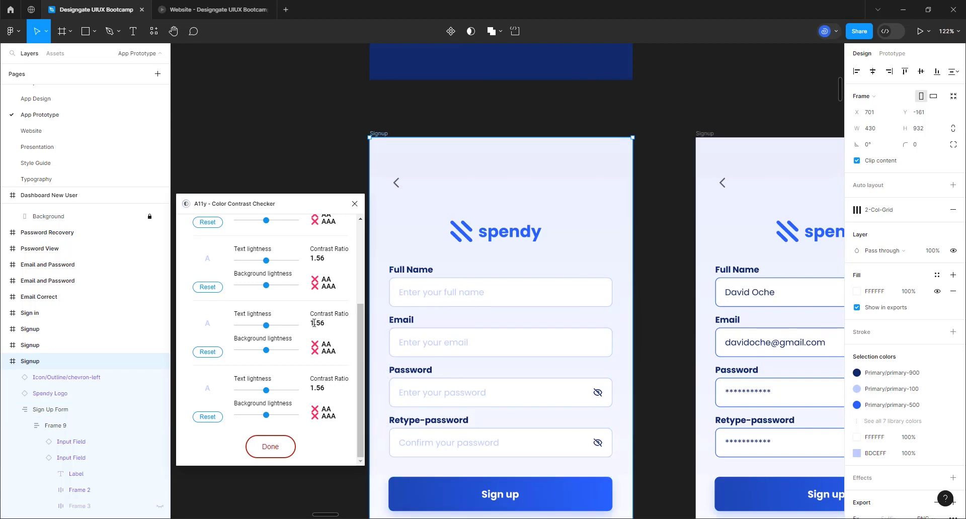
pyautogui.scroll(-2, 319, 328)
pyautogui.scroll(-1, 319, 327)
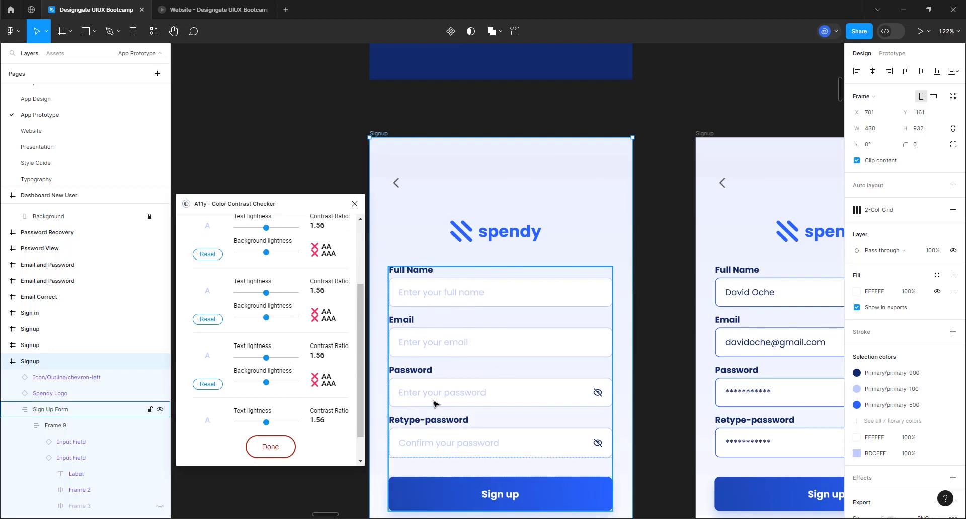
pyautogui.scroll(-2, 320, 378)
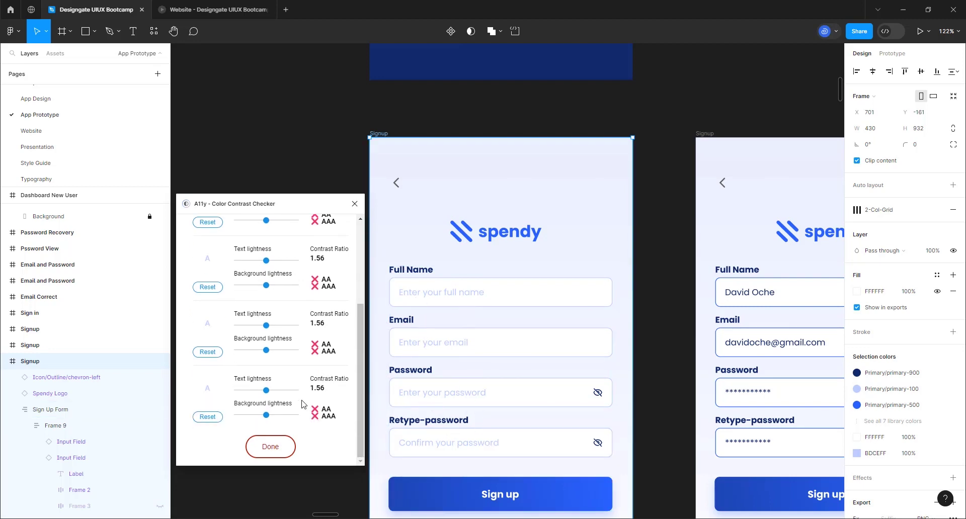
# - Lower the text lightness of the first listed contrast error until the Full Name placeholder meets AA
pyautogui.scroll(3, 293, 341)
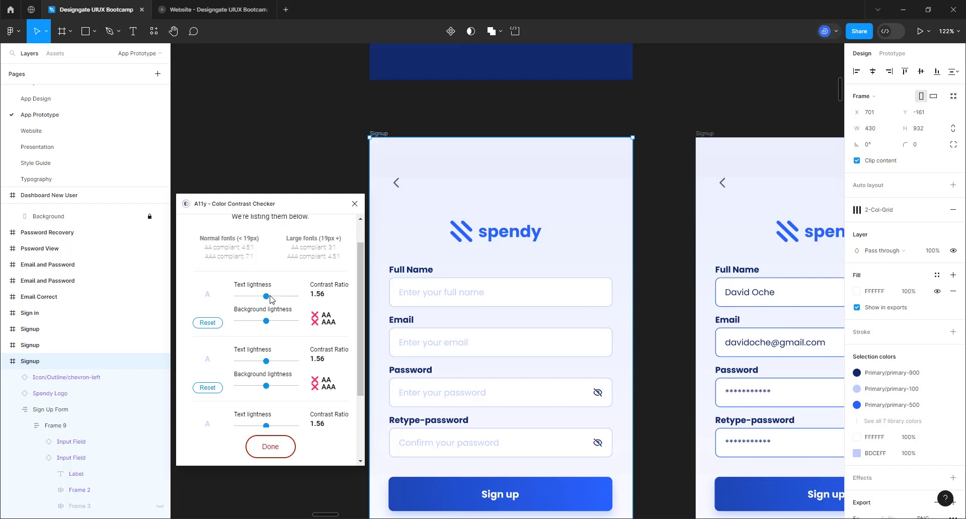
pyautogui.moveTo(268, 300); pyautogui.dragTo(254, 301)
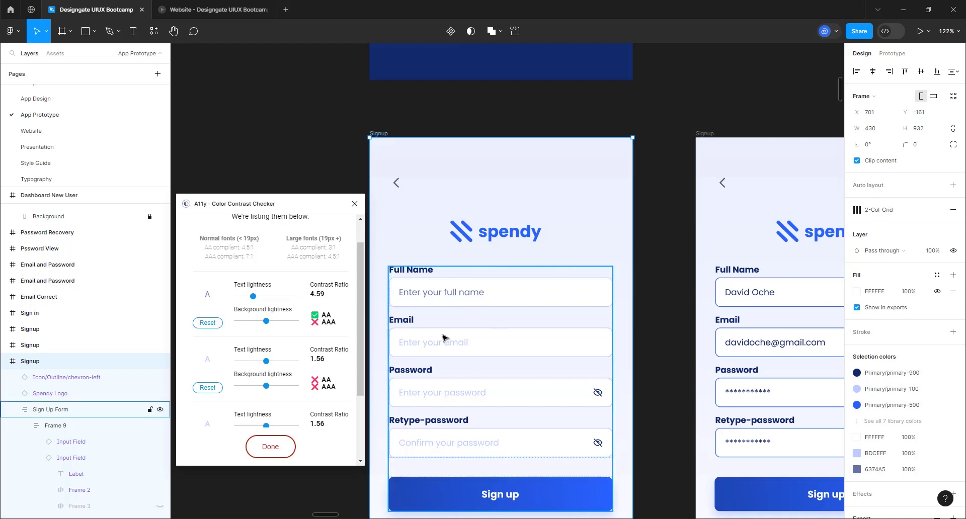
# - Select the Full Name field's placeholder text and copy its color code 6374A5
pyautogui.doubleClick(441, 296)
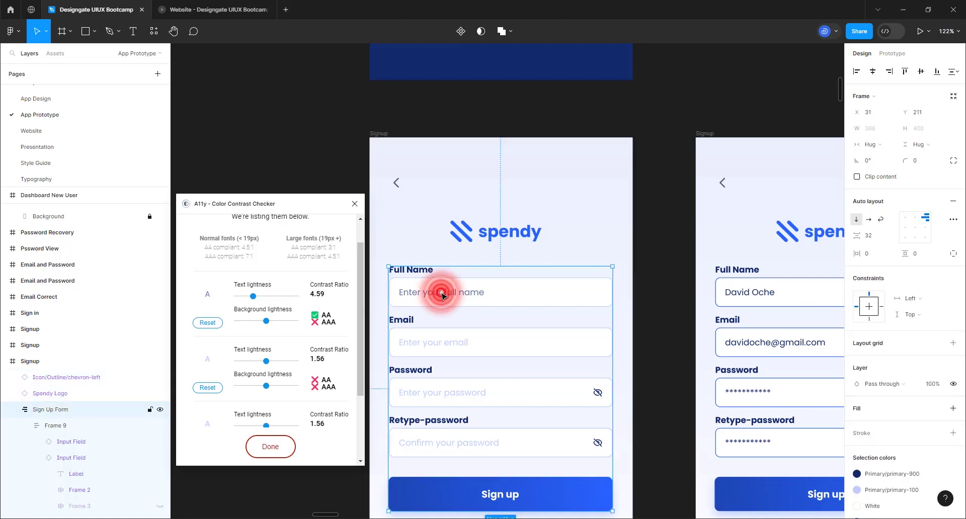
pyautogui.doubleClick(441, 296)
pyautogui.doubleClick(442, 296)
pyautogui.doubleClick(441, 295)
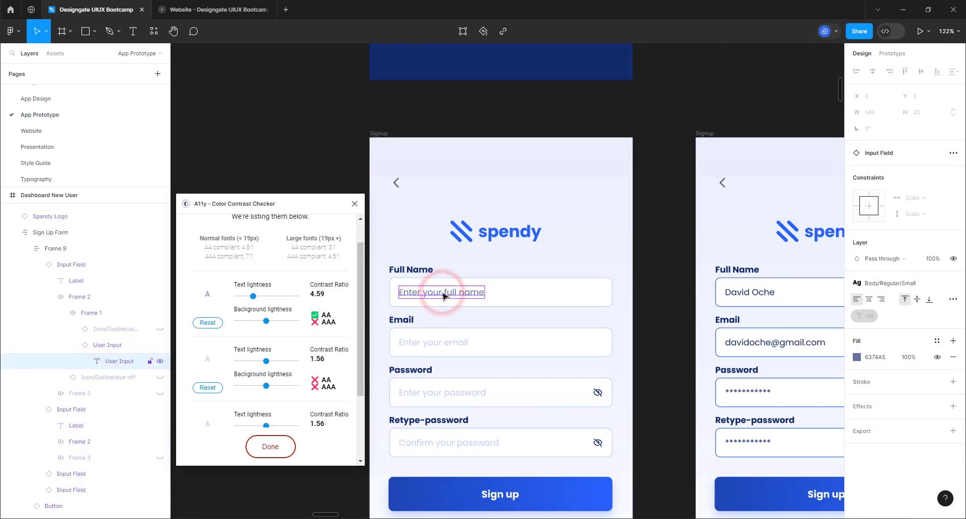
pyautogui.click(485, 309)
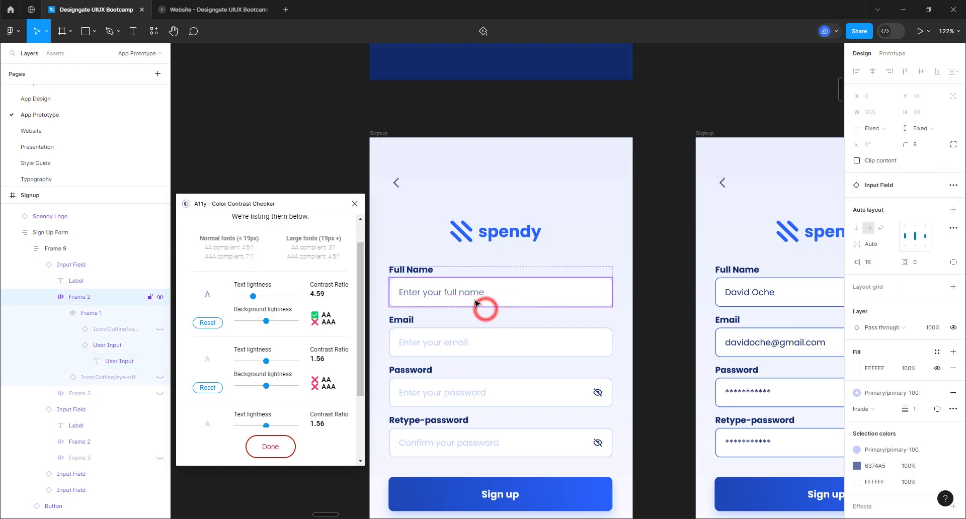
pyautogui.doubleClick(460, 294)
pyautogui.doubleClick(464, 296)
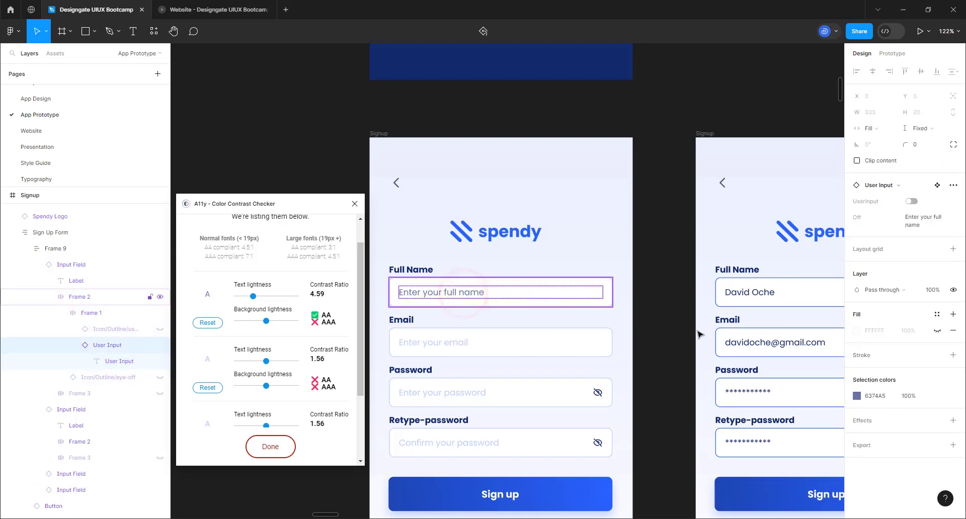
pyautogui.click(875, 396)
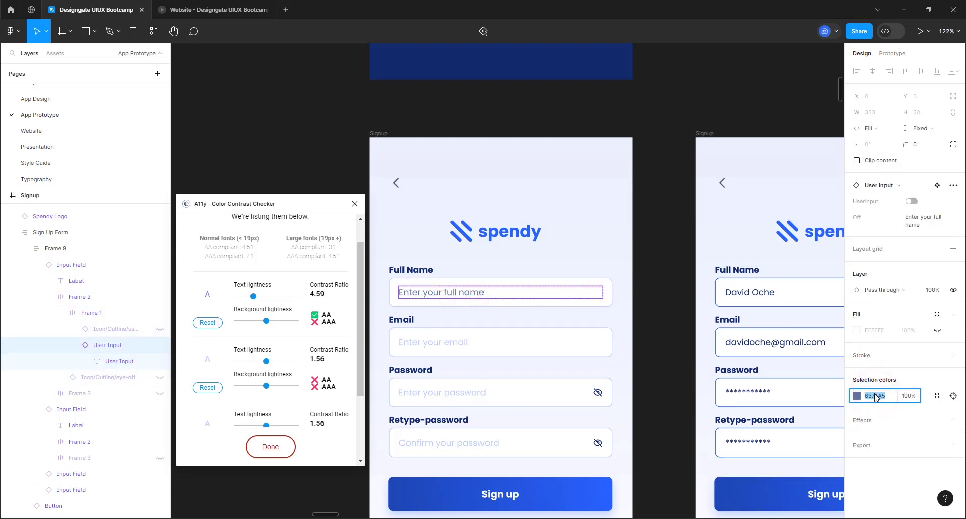
pyautogui.click(476, 315)
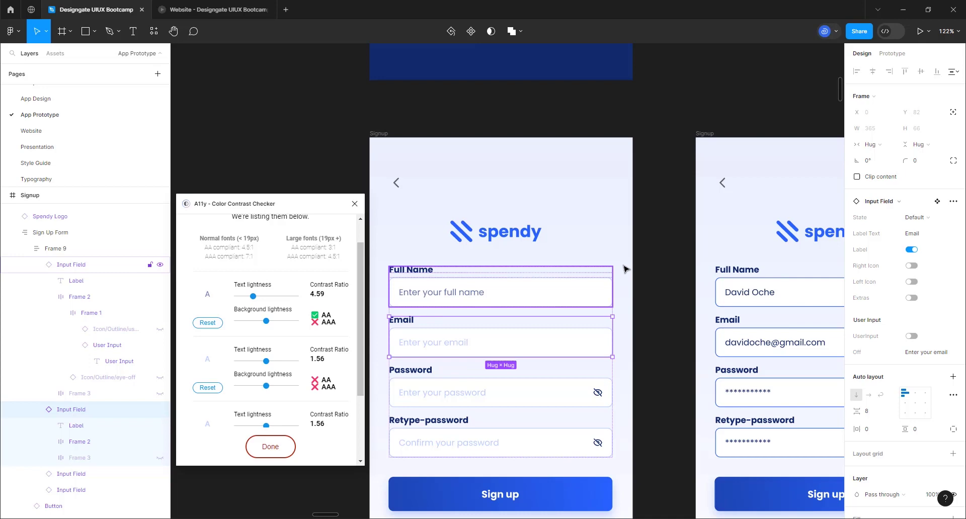
# - In the User Input component, detach the color style from the Off variant's text and set its fill to 6374A5
pyautogui.scroll(-10, 636, 262)
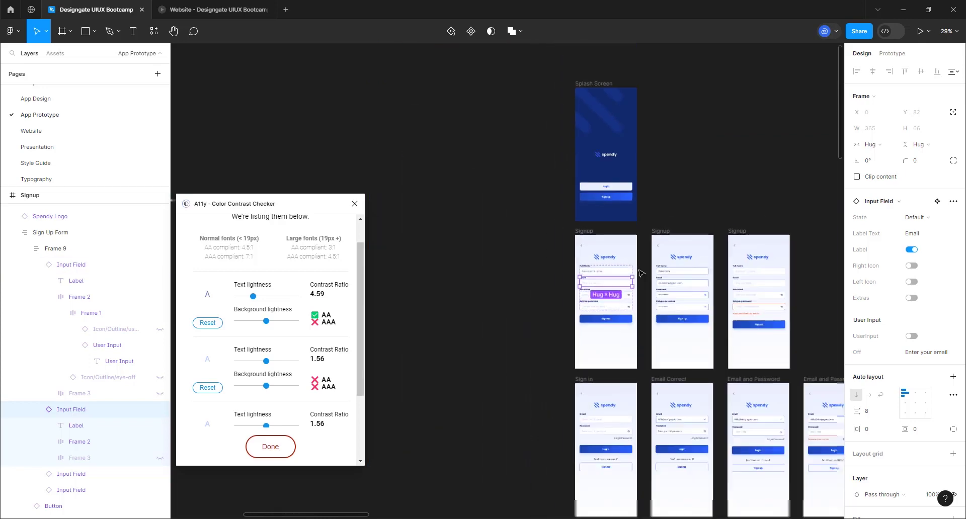
pyautogui.scroll(-4, 637, 269)
pyautogui.scroll(6, 491, 264)
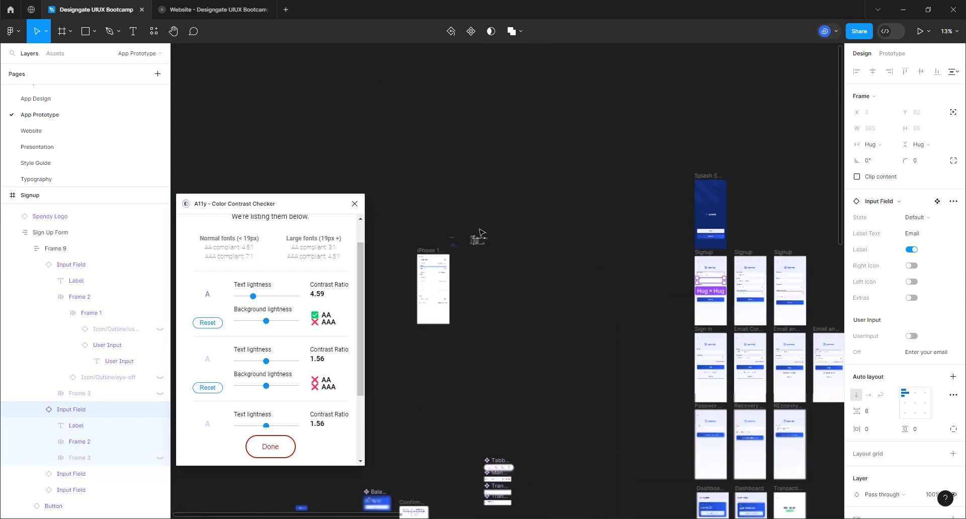
pyautogui.scroll(6, 423, 257)
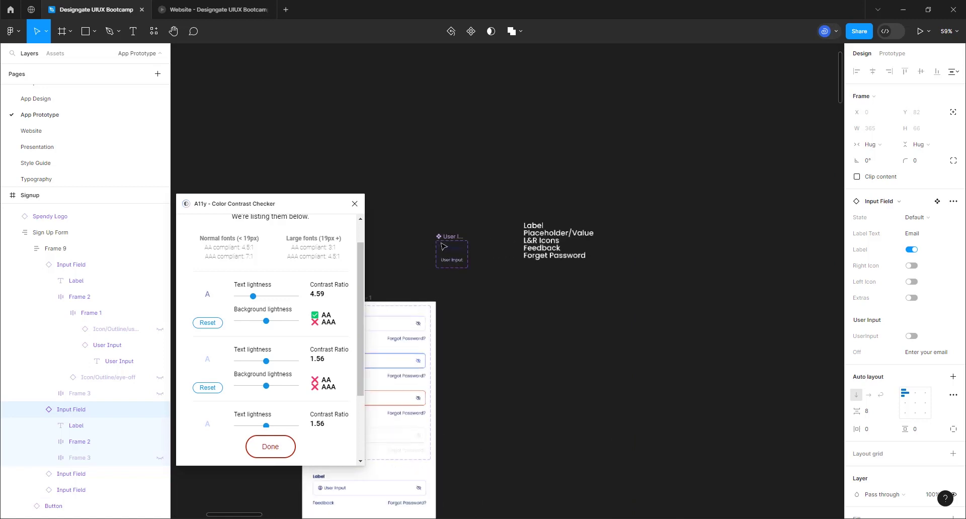
pyautogui.scroll(1, 497, 292)
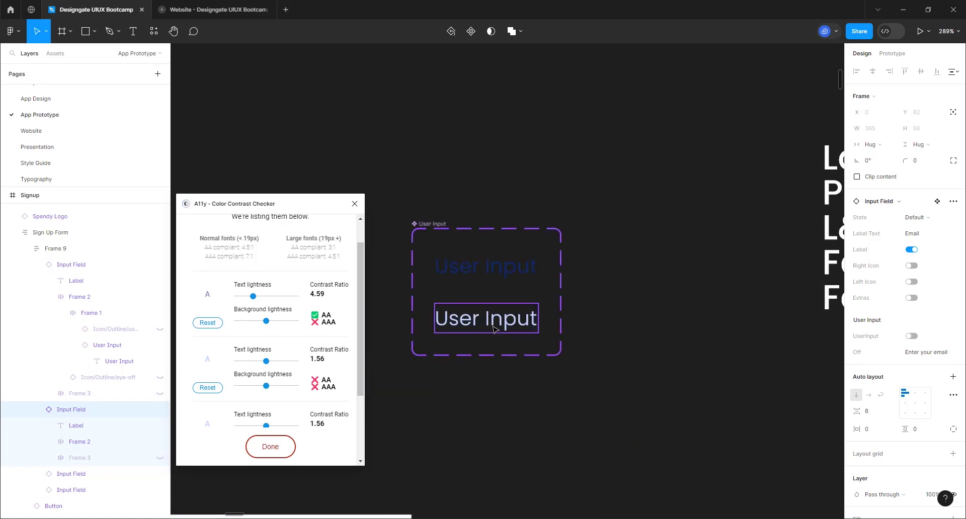
pyautogui.click(473, 324)
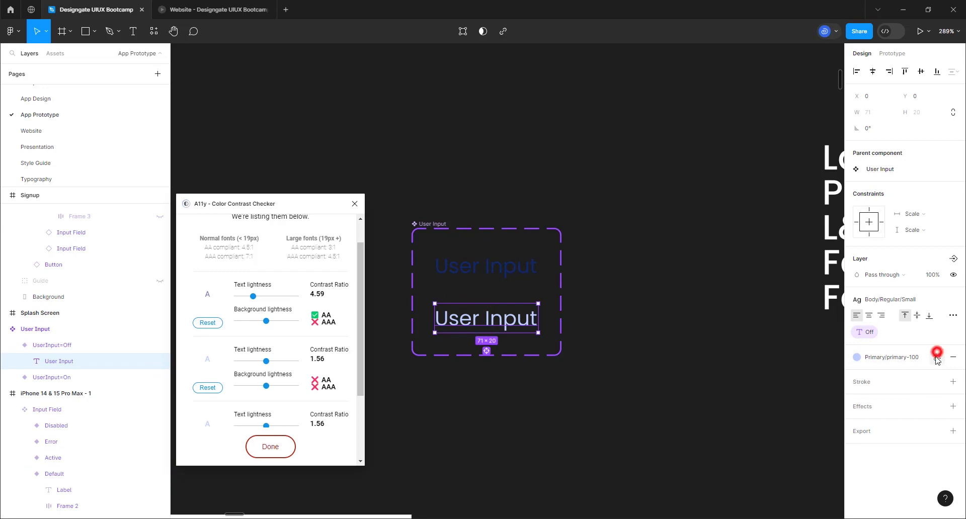
pyautogui.click(937, 356)
pyautogui.click(879, 375)
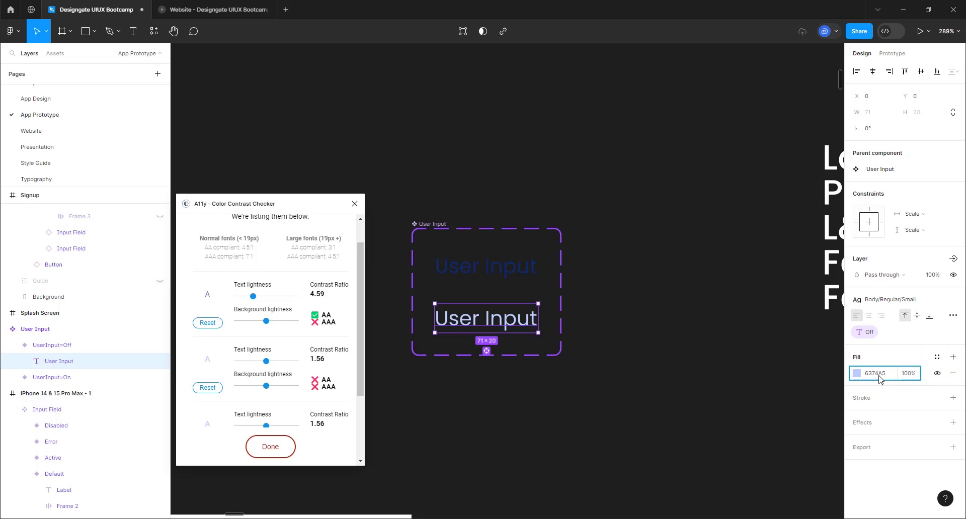
pyautogui.press('Return')
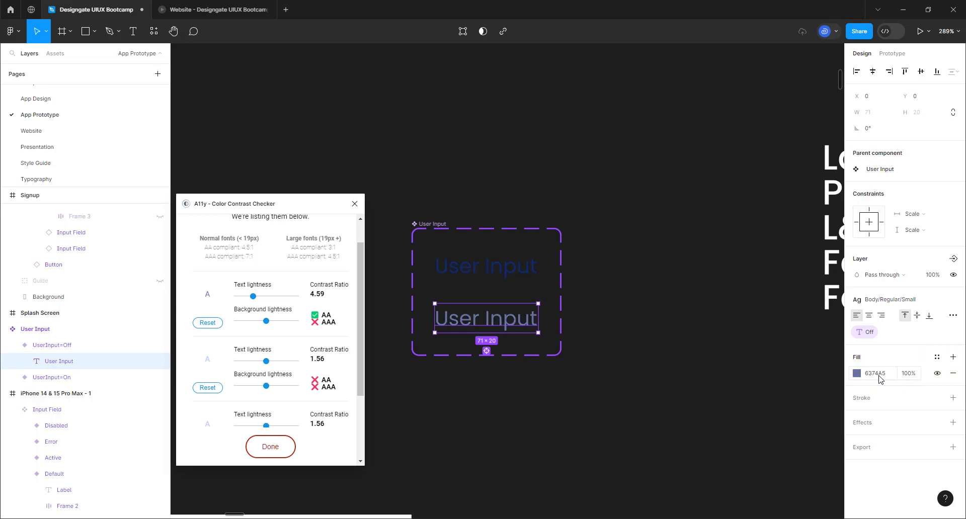
pyautogui.click(496, 175)
pyautogui.keyDown('ctrl'); pyautogui.scroll(-10, 427, 233); pyautogui.keyUp('ctrl')
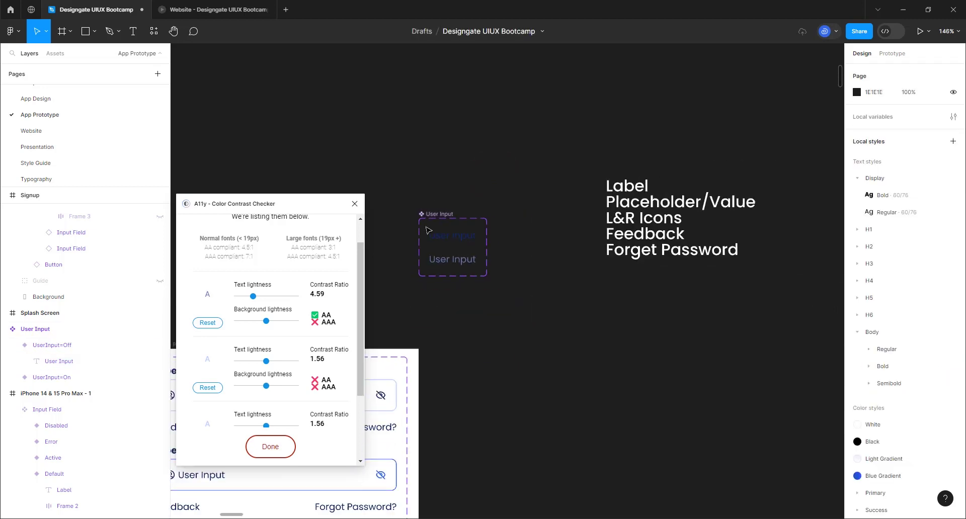
# - Set the fill of the Email field's placeholder text on the first Signup screen to 6374A5
pyautogui.keyDown('ctrl'); pyautogui.scroll(-8, 426, 233); pyautogui.keyUp('ctrl')
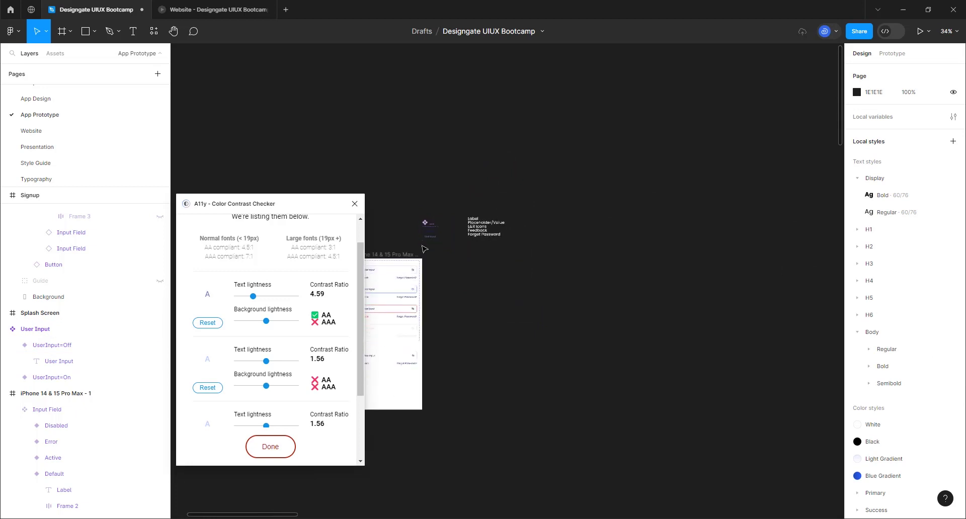
pyautogui.scroll(-2, 422, 331)
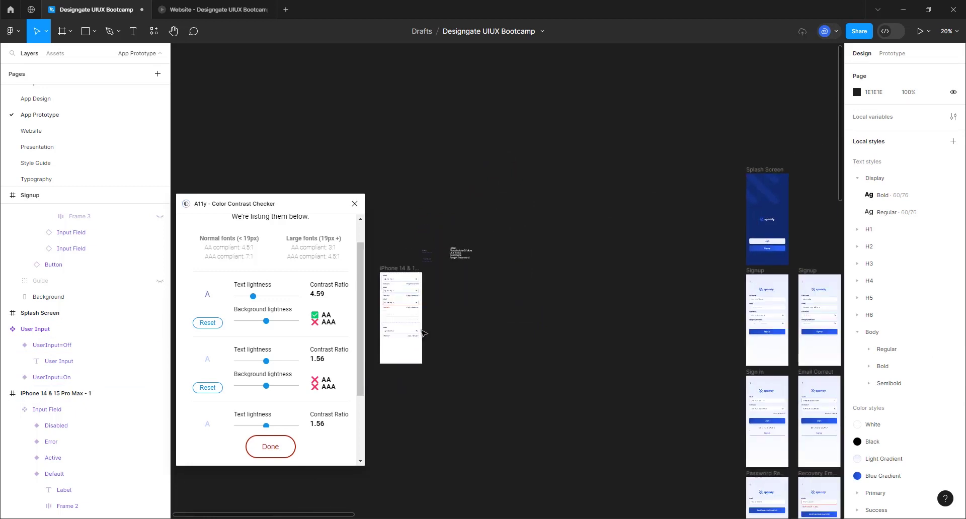
pyautogui.keyDown('ctrl'); pyautogui.scroll(6, 805, 345); pyautogui.keyUp('ctrl')
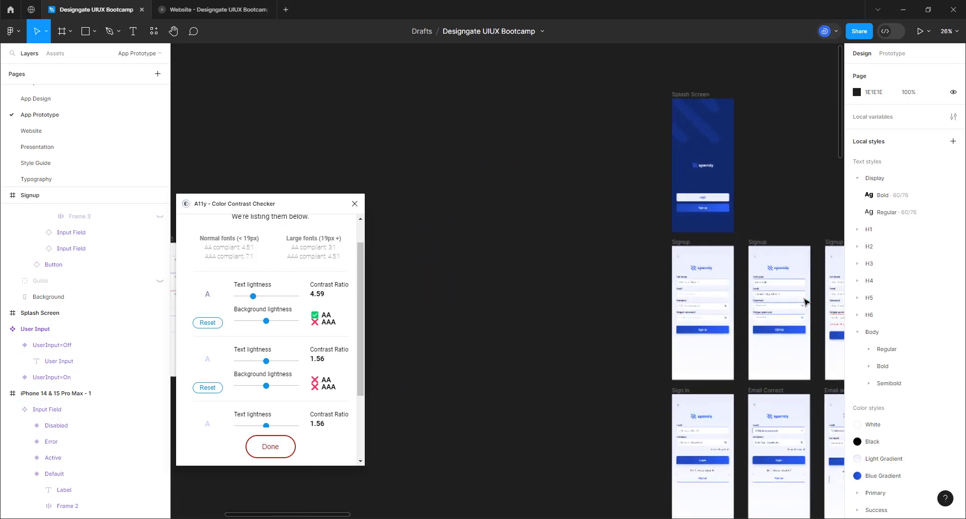
pyautogui.keyDown('ctrl'); pyautogui.scroll(5, 574, 252); pyautogui.keyUp('ctrl')
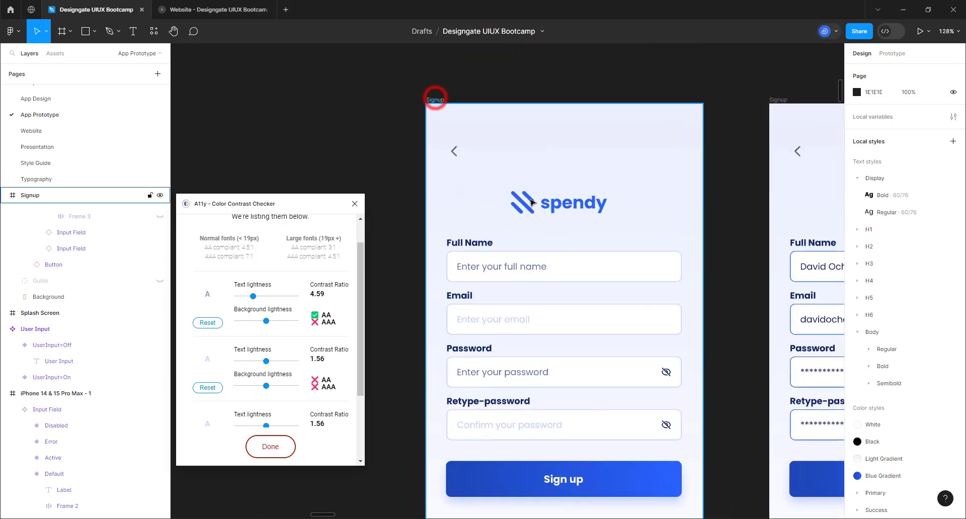
pyautogui.click(435, 99)
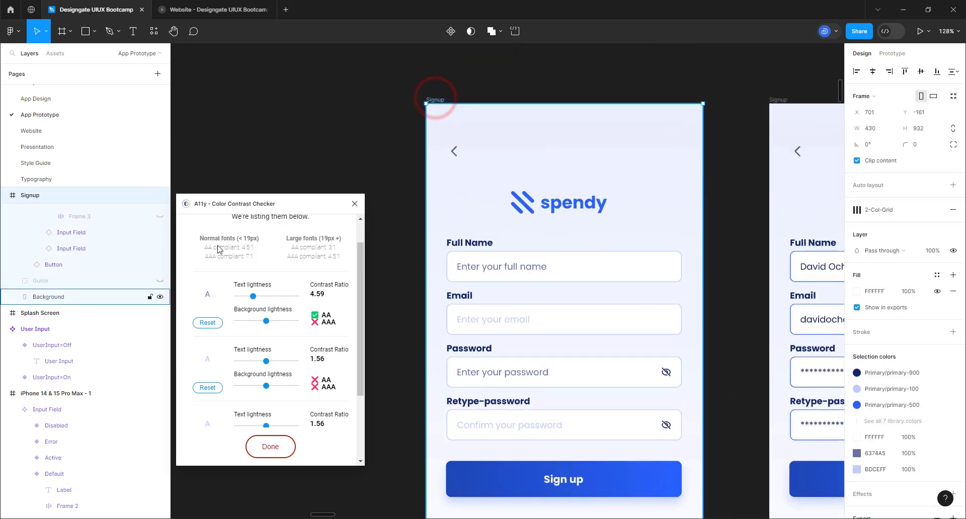
pyautogui.click(306, 119)
pyautogui.scroll(1, 306, 118)
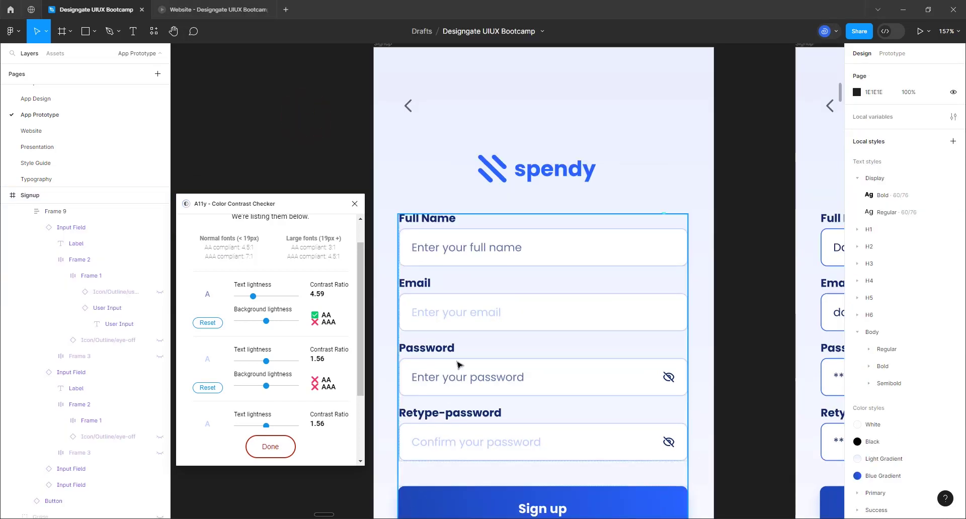
pyautogui.keyDown('ctrl'); pyautogui.click(460, 317); pyautogui.keyUp('ctrl')
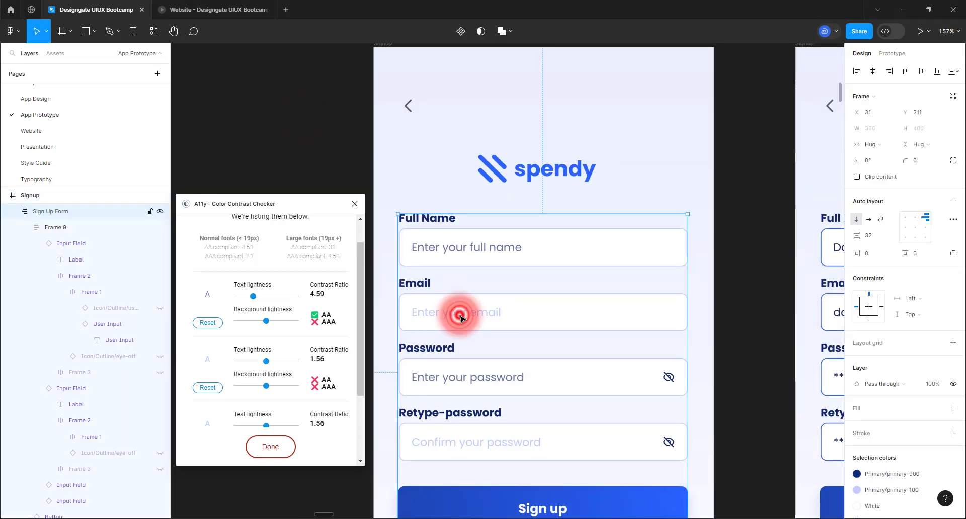
pyautogui.doubleClick(460, 316)
pyautogui.doubleClick(460, 311)
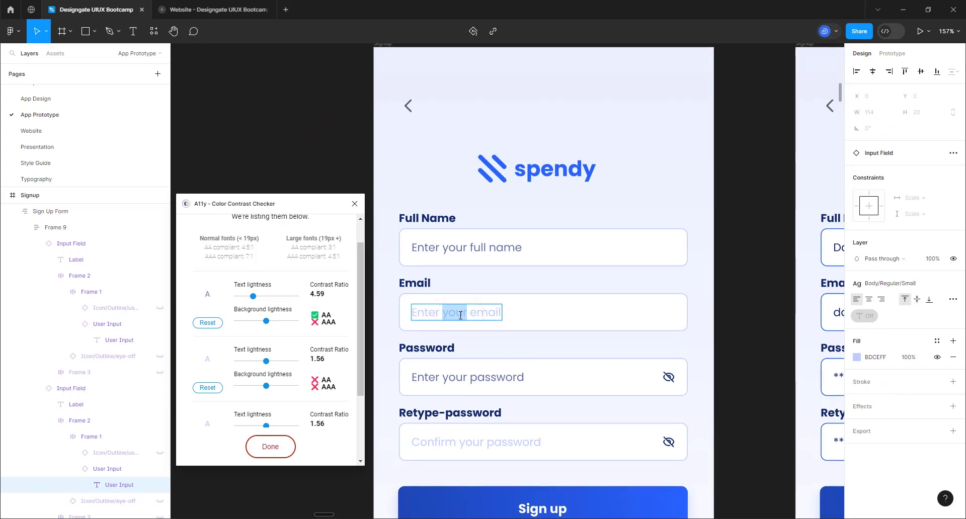
pyautogui.write('6374AF')
pyautogui.press('Return')
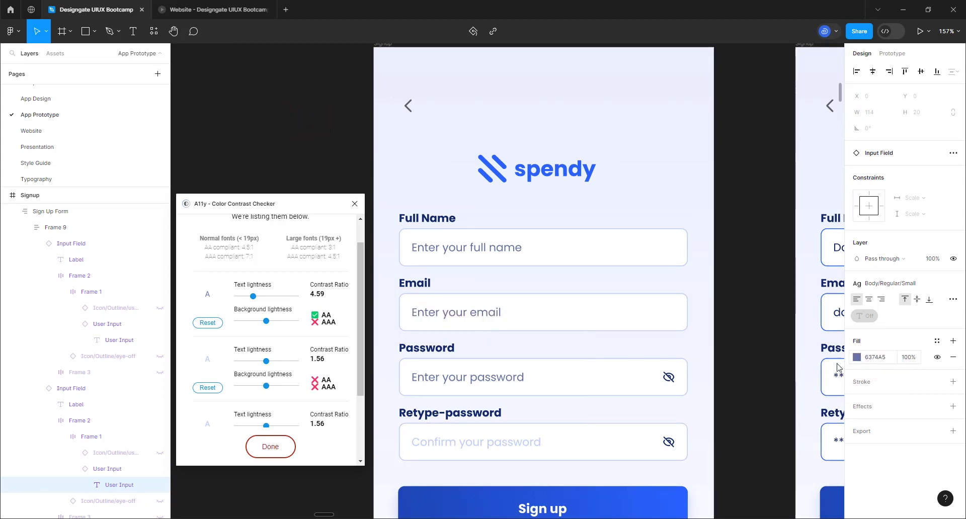
# - Set the fill of the Retype-password field's placeholder text to 6374A5 and deselect it
pyautogui.doubleClick(519, 439)
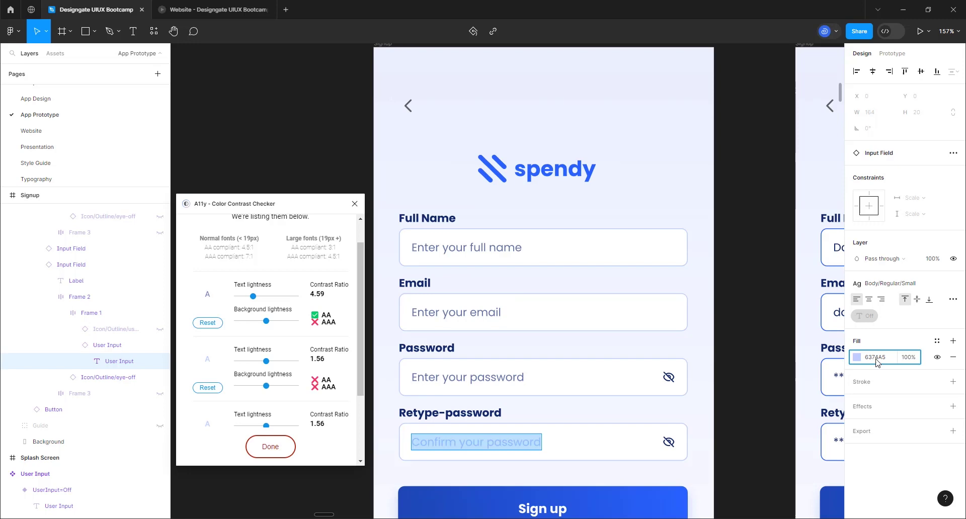
pyautogui.press('Return')
pyautogui.click(726, 228)
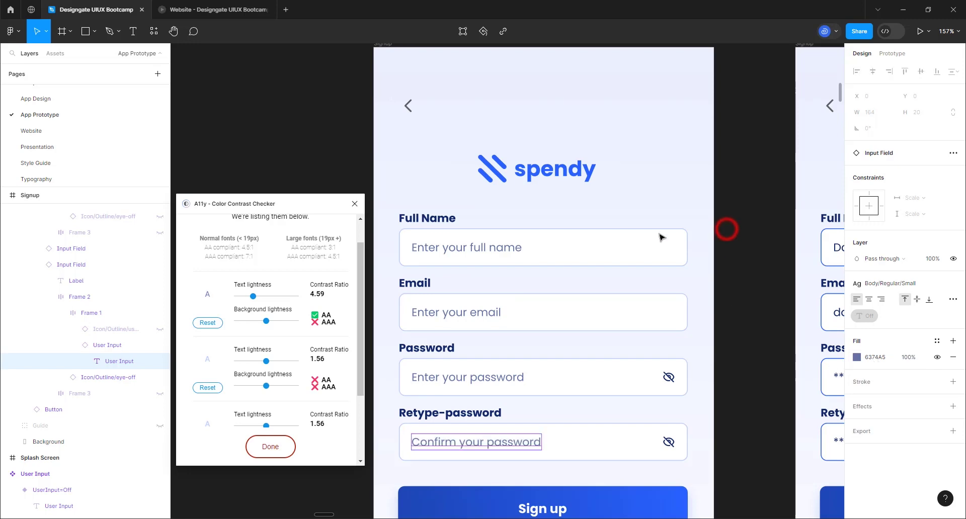
# - Clear the selection and dismiss the contrast checker's old Signup results
pyautogui.scroll(-3, 514, 173)
pyautogui.scroll(-2, 514, 173)
pyautogui.click(411, 178)
pyautogui.click(272, 447)
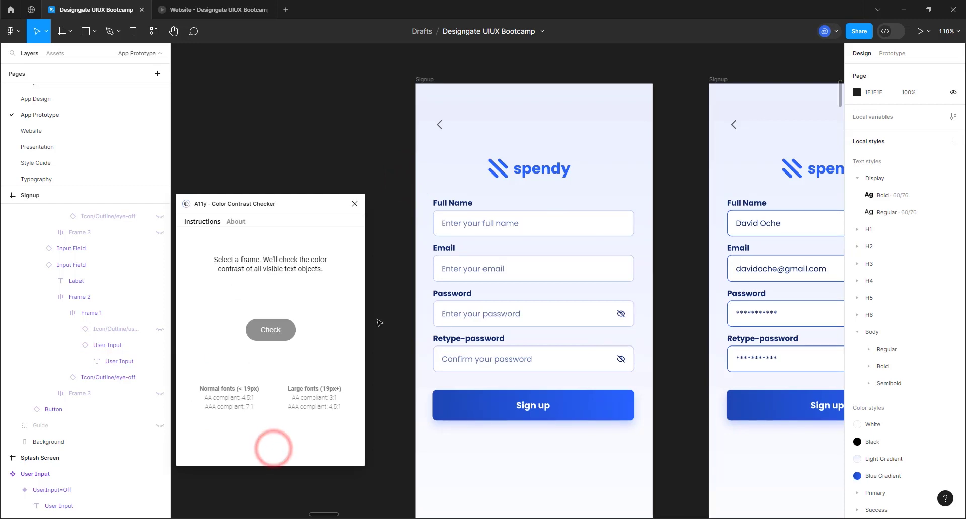
# - Examine the placeholder text colors on the Sign in screen and compare them with the neighbouring screens
pyautogui.scroll(-3, 490, 195)
pyautogui.scroll(-5, 497, 262)
pyautogui.scroll(-3, 492, 402)
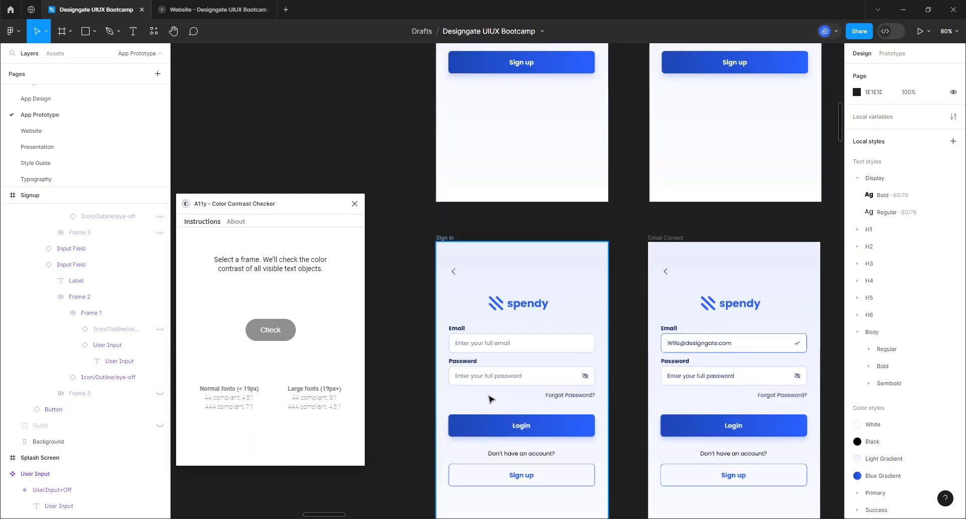
pyautogui.scroll(5, 486, 390)
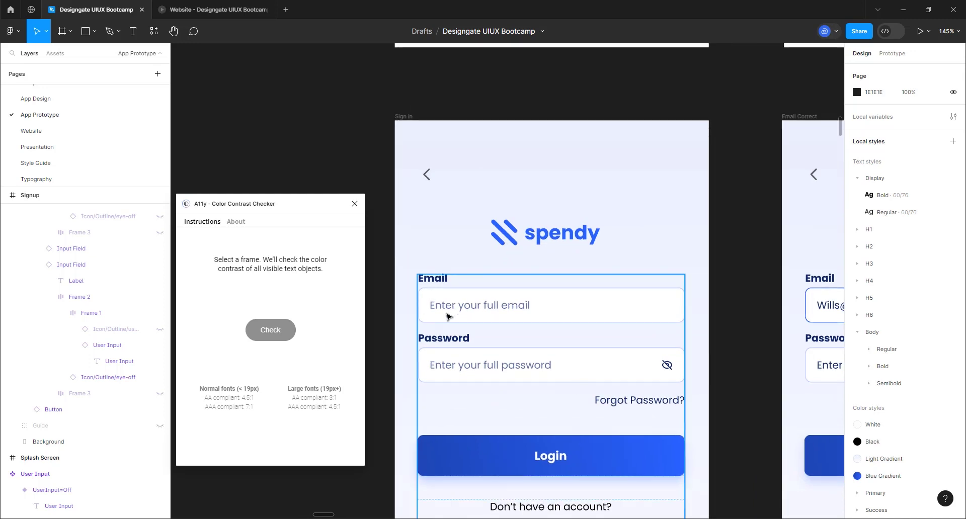
pyautogui.scroll(-3, 450, 316)
pyautogui.scroll(2, 449, 317)
pyautogui.scroll(-3, 443, 352)
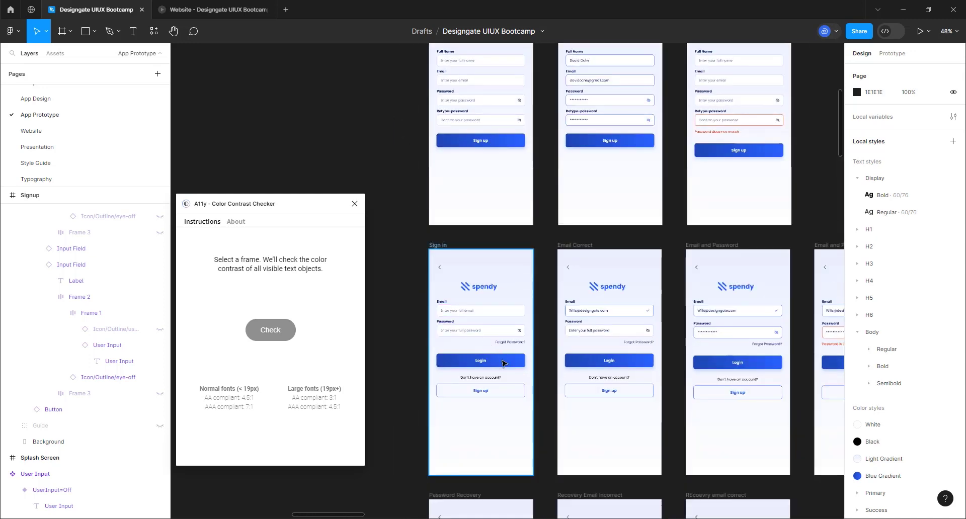
pyautogui.scroll(-1, 501, 359)
# - Run the contrast check again on the first Signup frame and review all listed entries
pyautogui.click(458, 52)
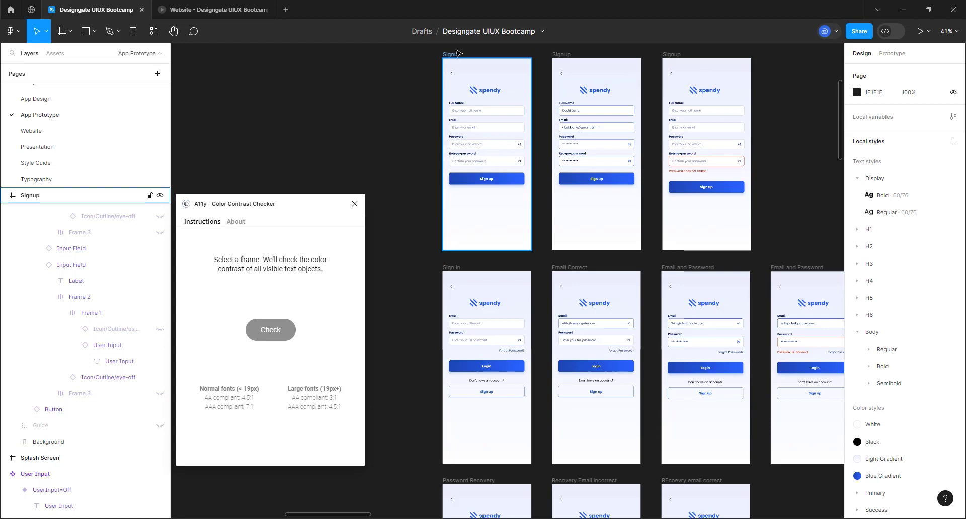
pyautogui.scroll(5, 458, 53)
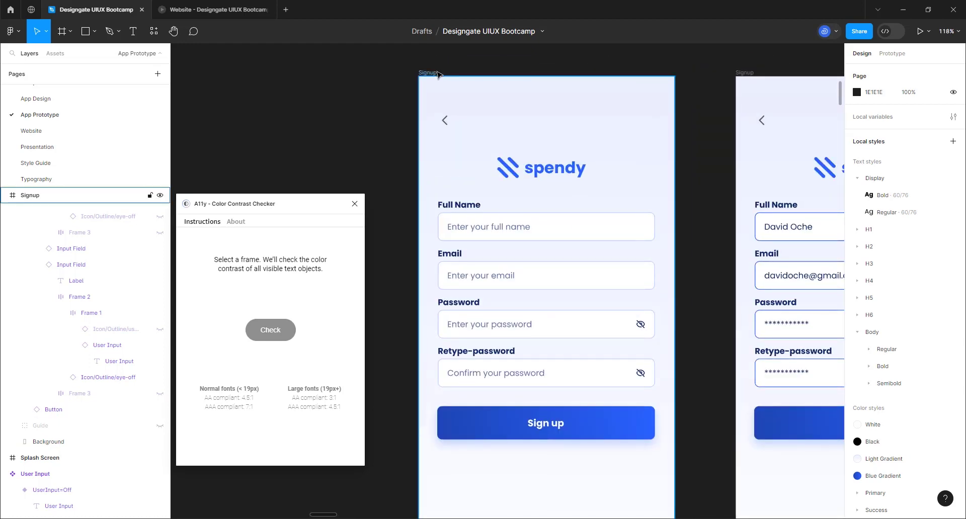
pyautogui.click(437, 74)
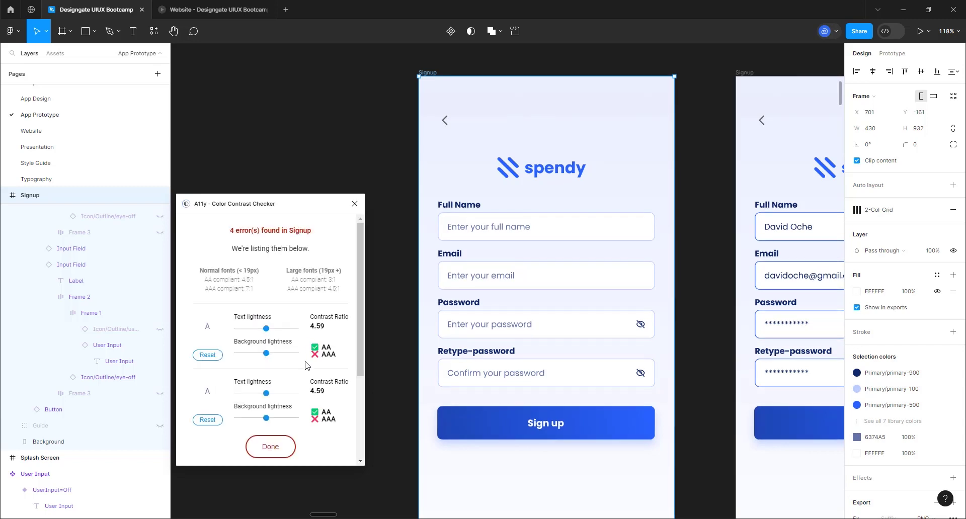
pyautogui.scroll(-3, 317, 396)
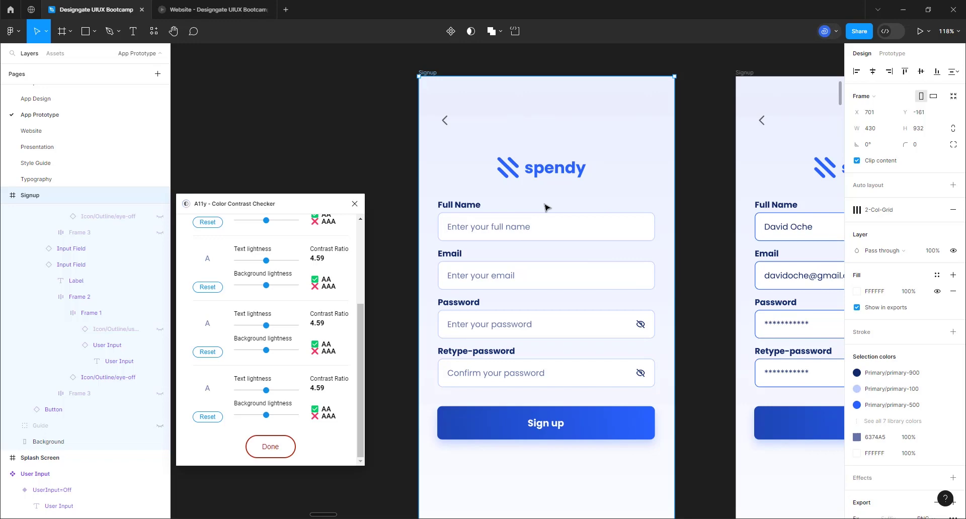
# - Look over the sign-in, password recovery and dashboard screens for low-contrast text
pyautogui.scroll(-5, 453, 139)
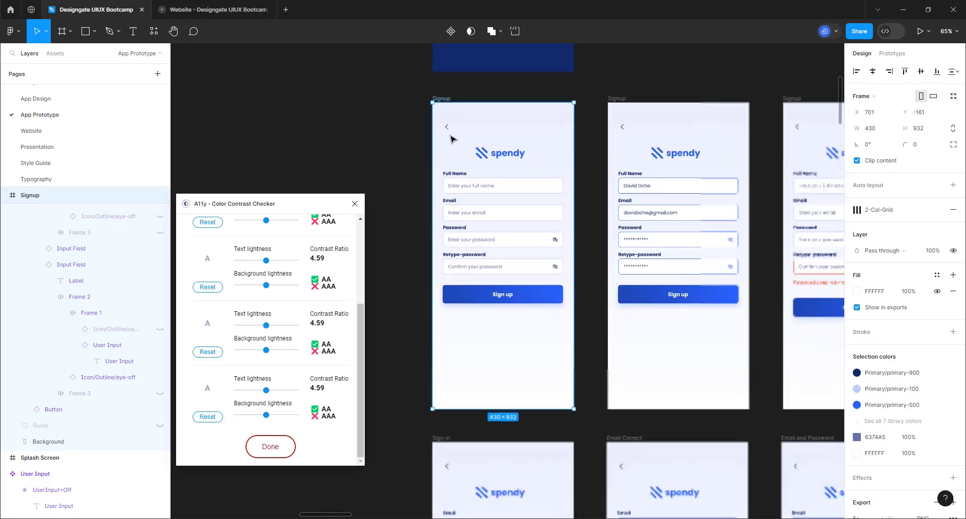
pyautogui.scroll(-2, 453, 139)
pyautogui.scroll(-1, 473, 196)
pyautogui.scroll(-7, 473, 197)
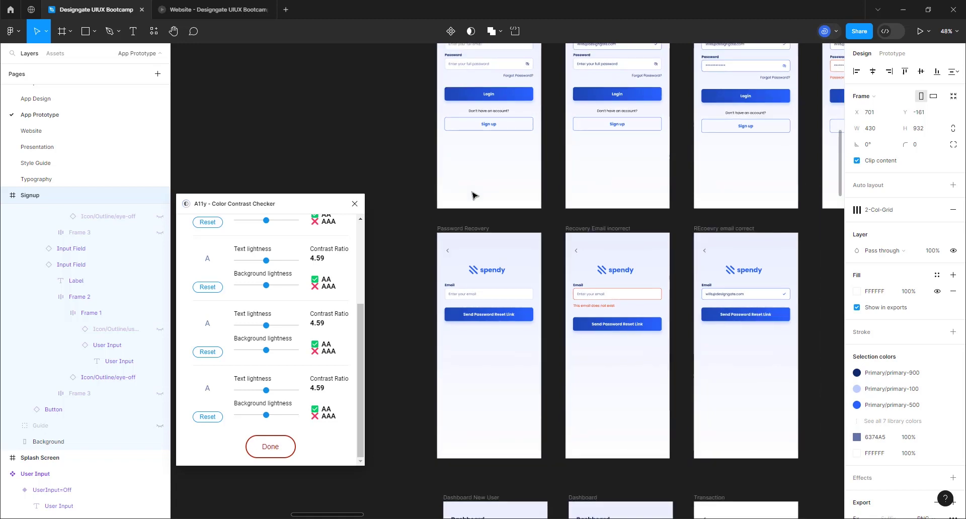
pyautogui.scroll(-6, 473, 195)
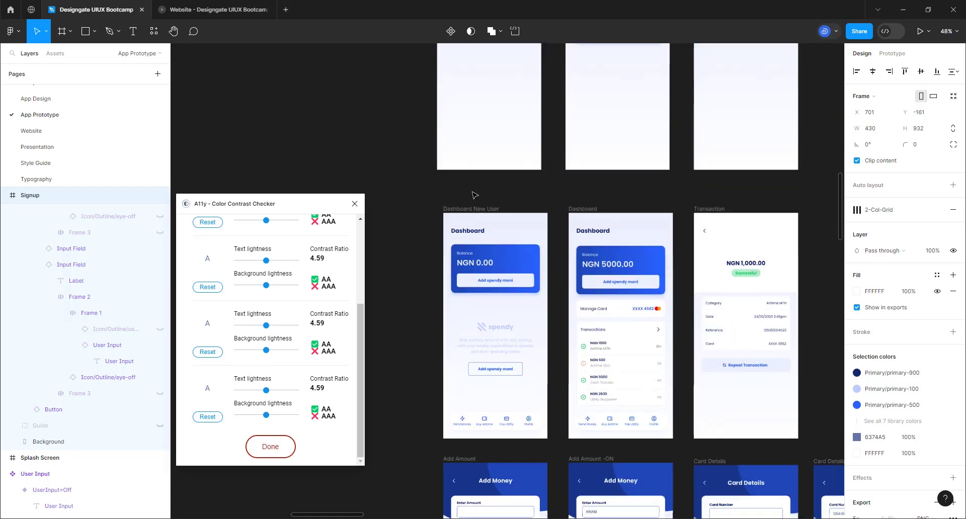
pyautogui.scroll(-1, 474, 195)
pyautogui.keyDown('ctrl'); pyautogui.scroll(3, 548, 263); pyautogui.keyUp('ctrl')
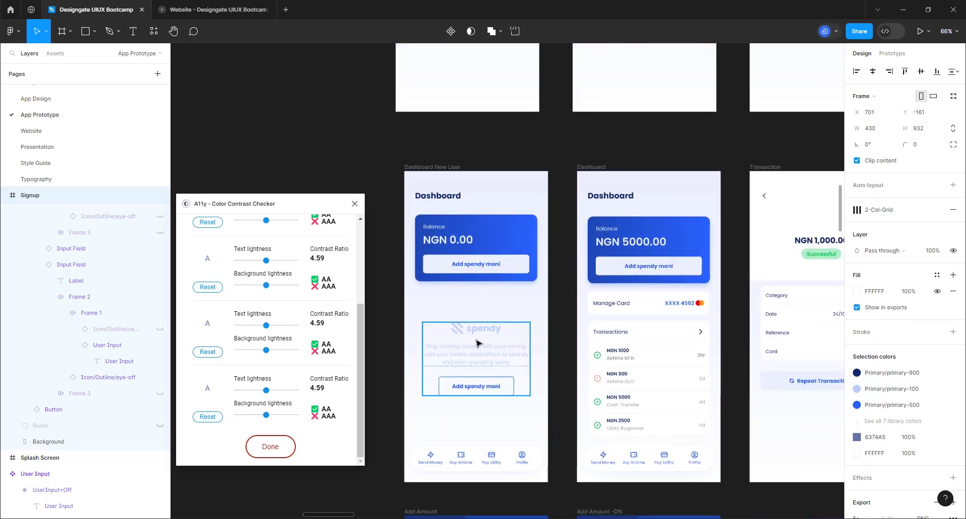
pyautogui.scroll(-1, 392, 398)
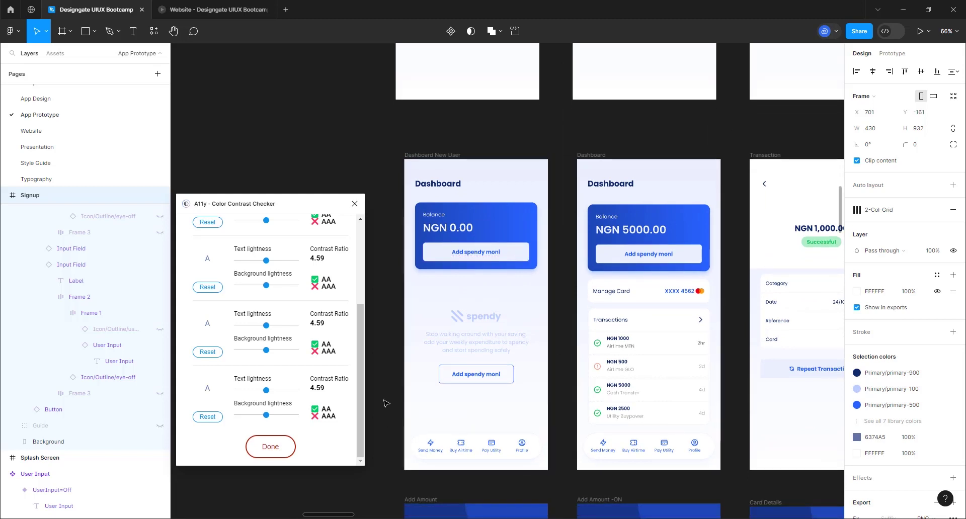
pyautogui.keyDown('ctrl'); pyautogui.scroll(1, 386, 403); pyautogui.keyUp('ctrl')
pyautogui.scroll(-1, 417, 362)
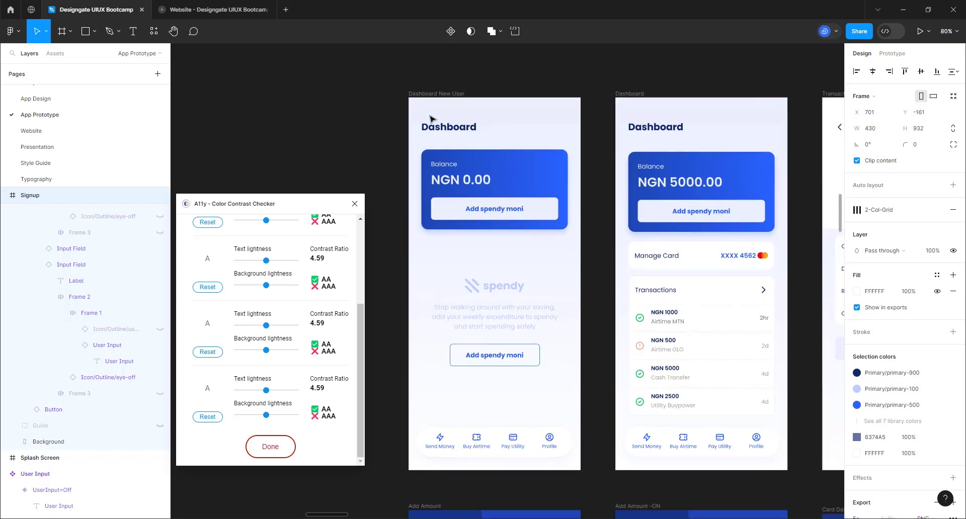
# - Dismiss the Signup results, run the contrast check on the Dashboard New User frame and review its listed entries
pyautogui.click(435, 94)
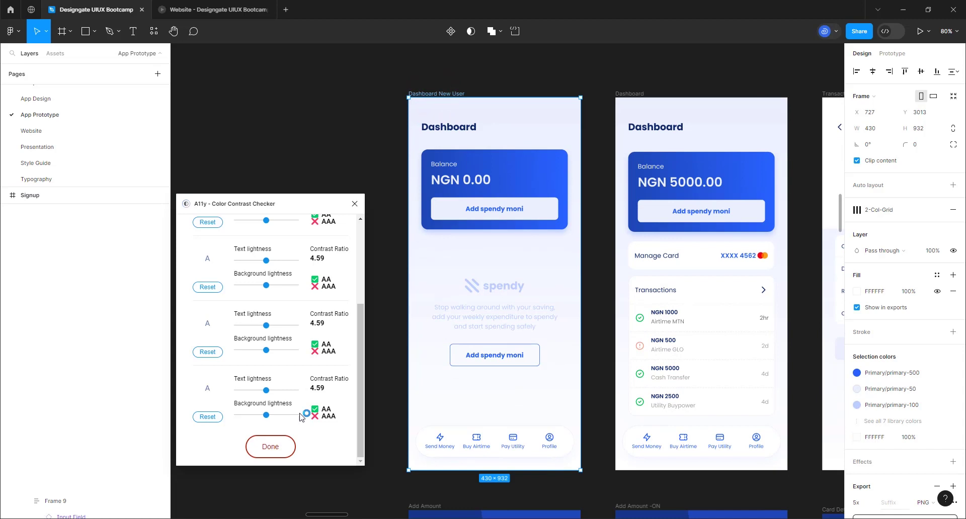
pyautogui.click(270, 447)
pyautogui.click(258, 331)
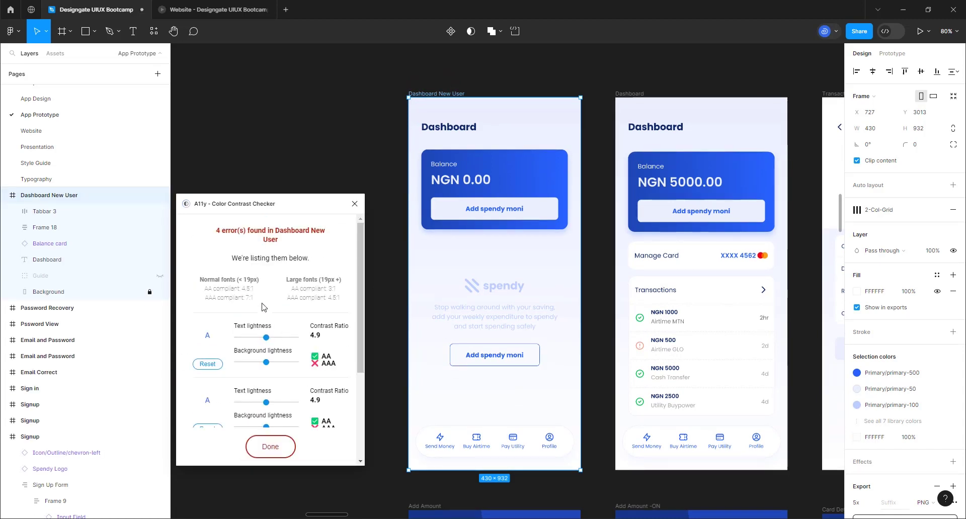
pyautogui.scroll(-5, 297, 348)
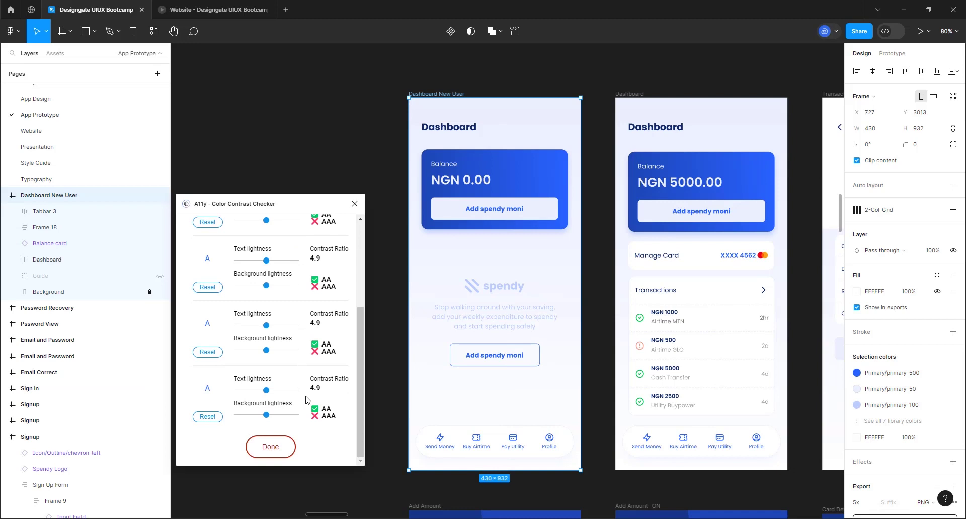
pyautogui.scroll(2, 309, 399)
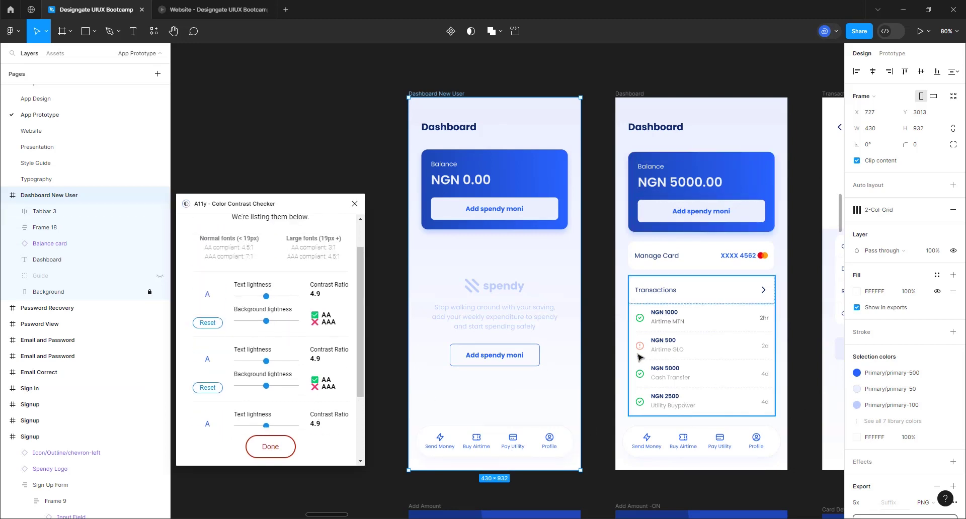
# - Run the contrast check on the Dashboard frame and compare its listed errors with the transaction list texts
pyautogui.scroll(-2, 492, 263)
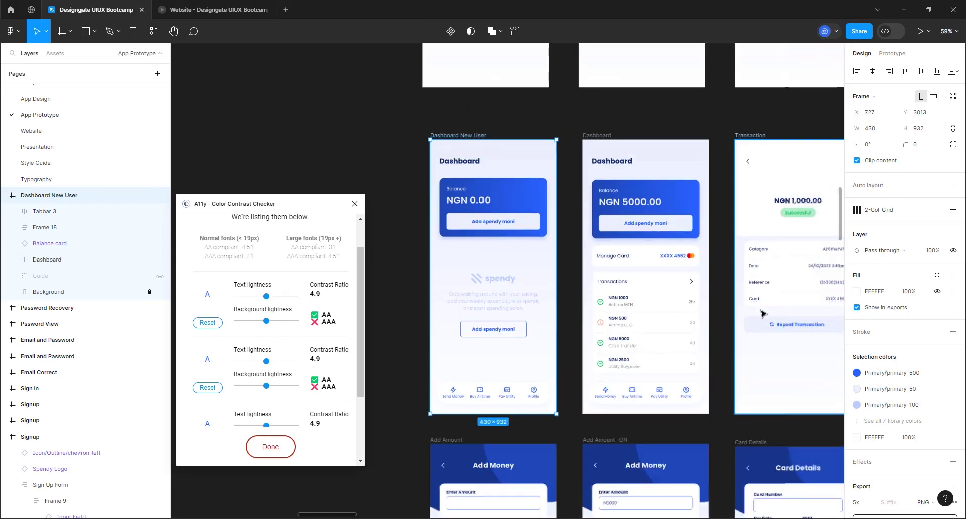
pyautogui.scroll(1, 726, 291)
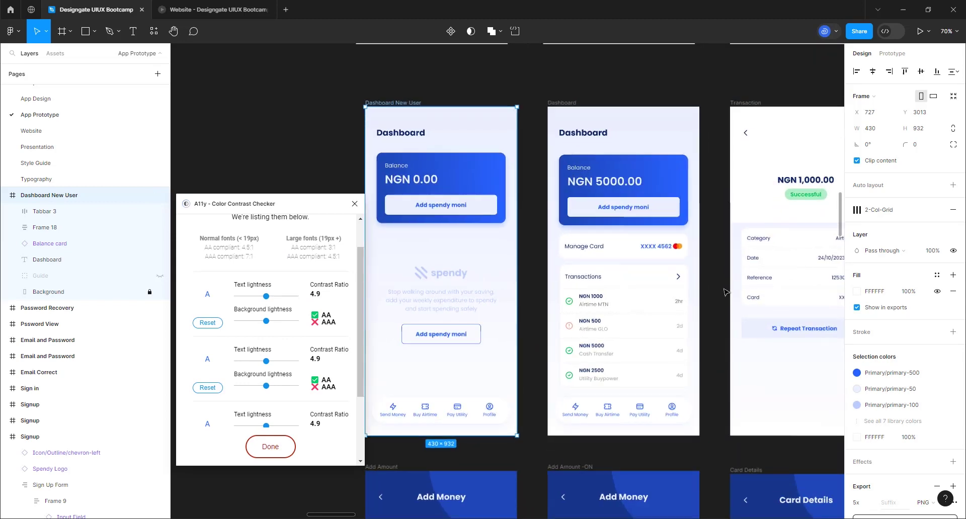
pyautogui.click(562, 103)
pyautogui.click(271, 446)
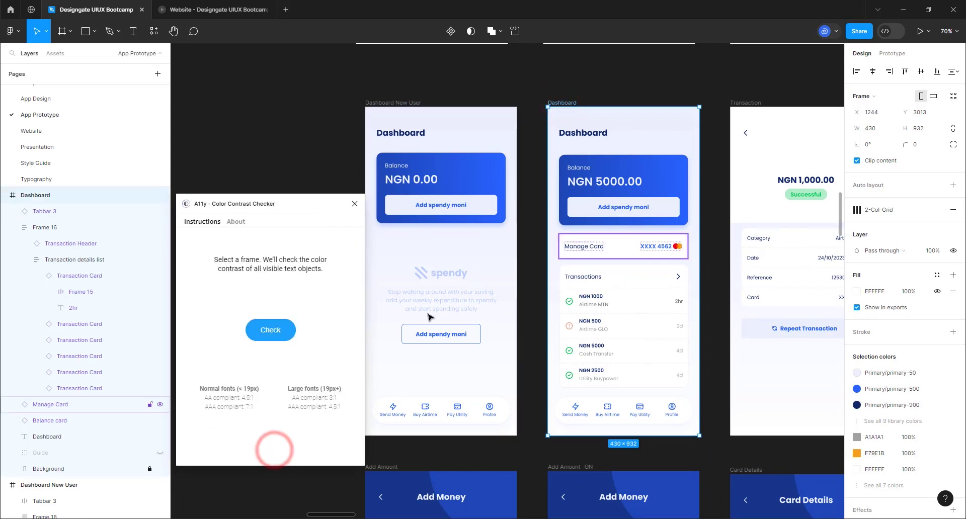
pyautogui.click(272, 330)
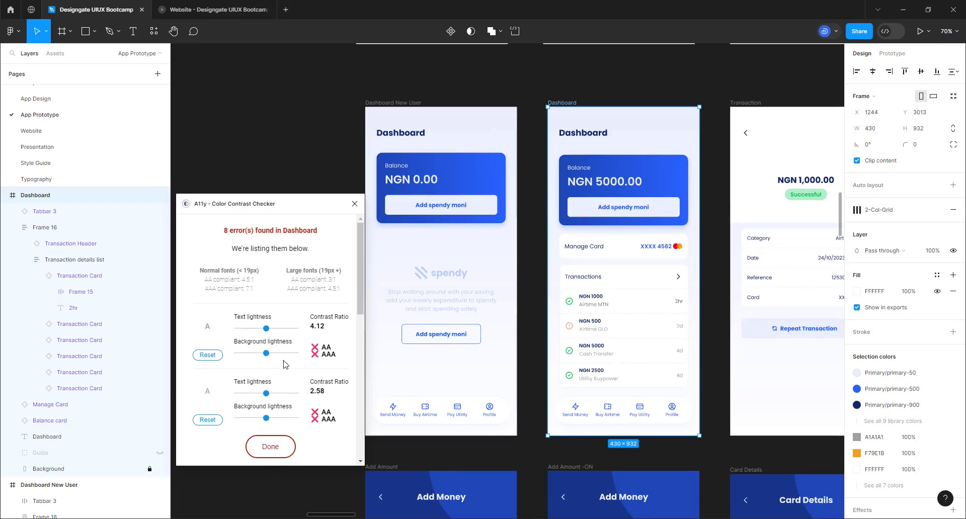
pyautogui.scroll(-5, 306, 351)
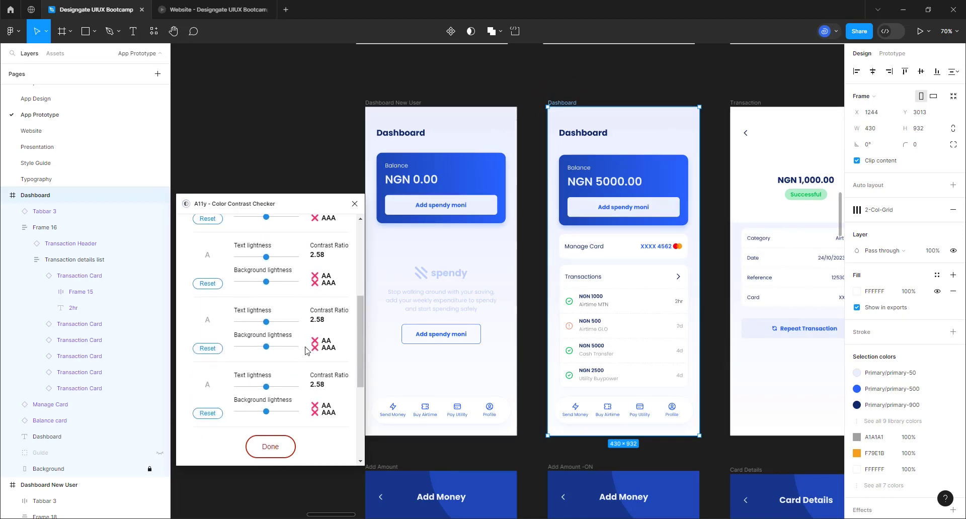
pyautogui.scroll(4, 623, 315)
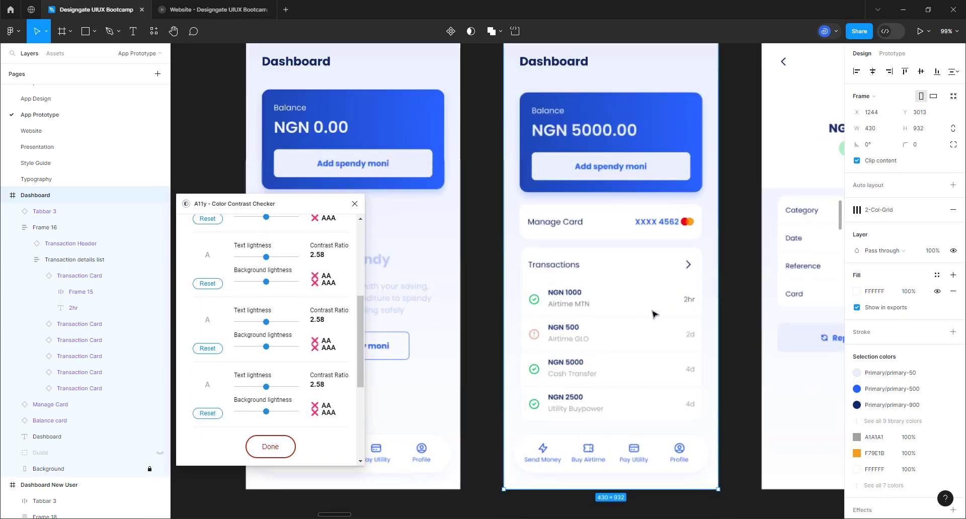
# - Lower the text lightness of the first error listed for the Dashboard until it meets AA contrast
pyautogui.scroll(2, 617, 302)
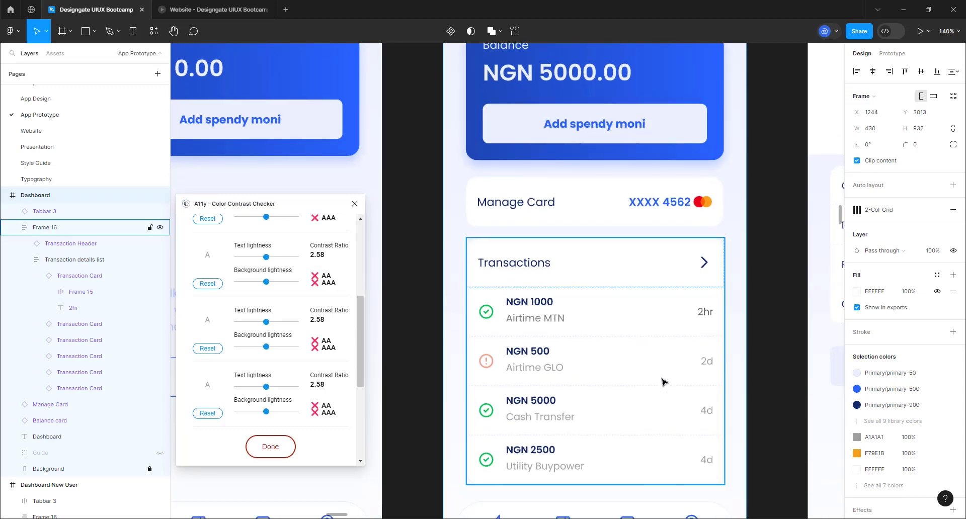
pyautogui.scroll(3, 729, 400)
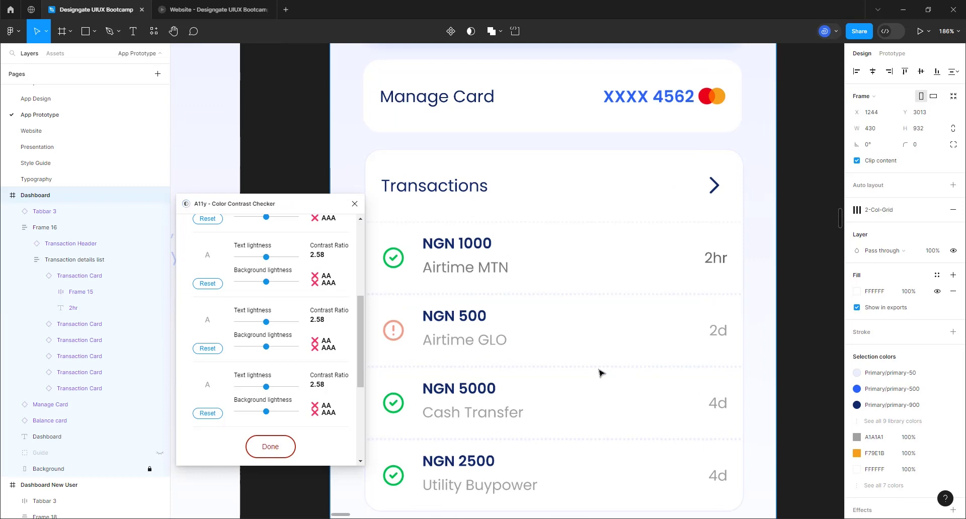
pyautogui.scroll(2, 619, 322)
pyautogui.scroll(-2, 619, 322)
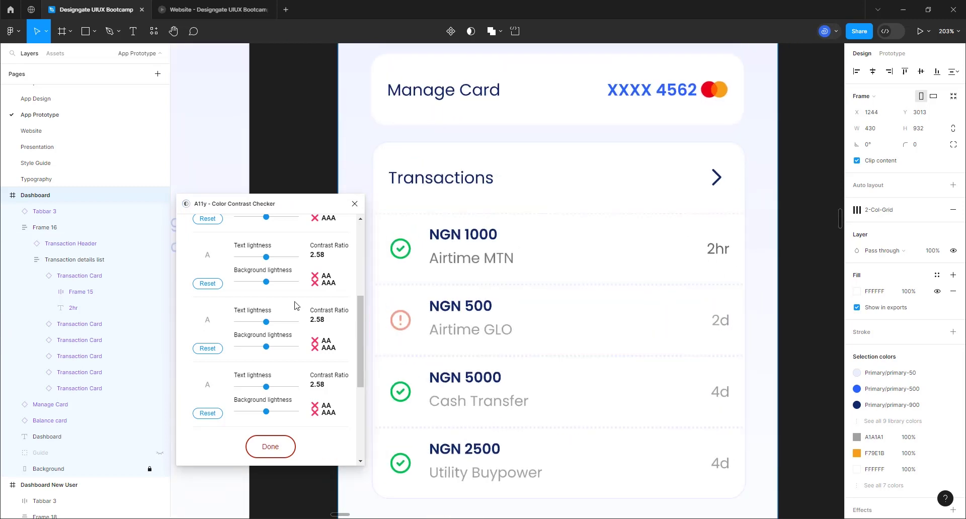
pyautogui.scroll(3, 283, 283)
pyautogui.scroll(2, 278, 293)
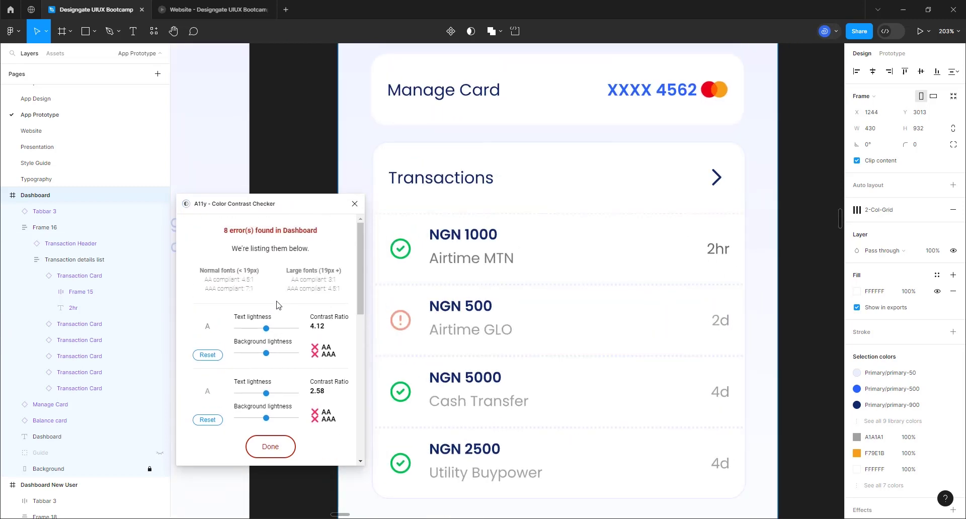
pyautogui.click(266, 328)
pyautogui.moveTo(265, 334); pyautogui.dragTo(264, 334)
# - Get the fill color code of the Airtime MTN text in the Dashboard's first transaction card
pyautogui.doubleClick(513, 260)
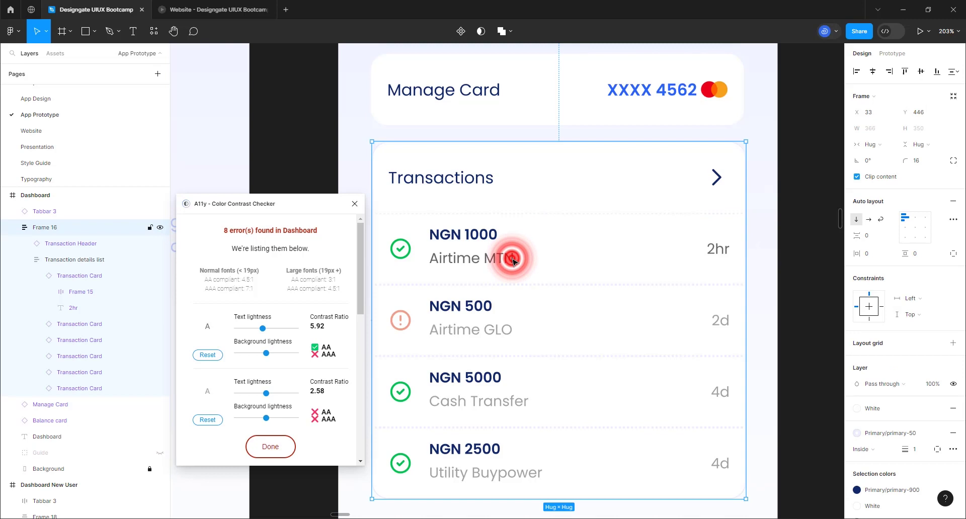
pyautogui.doubleClick(510, 262)
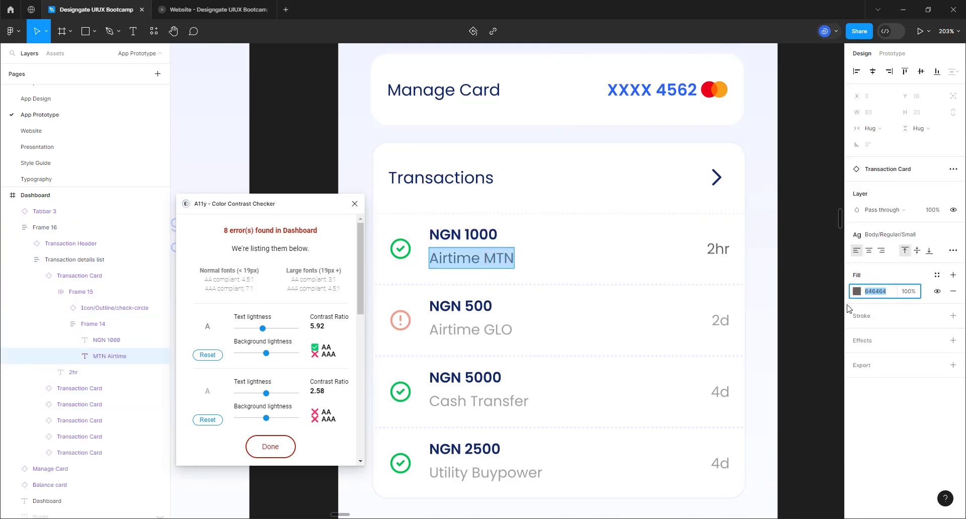
pyautogui.click(809, 282)
pyautogui.click(809, 283)
# - Locate the Transaction Card main component on the canvas and inspect the colors it uses
pyautogui.scroll(-10, 674, 264)
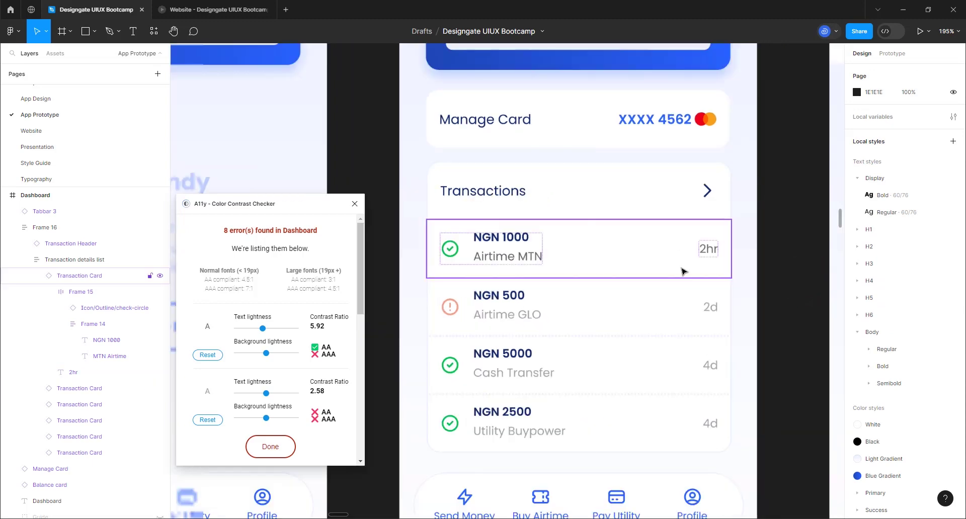
pyautogui.scroll(-10, 689, 287)
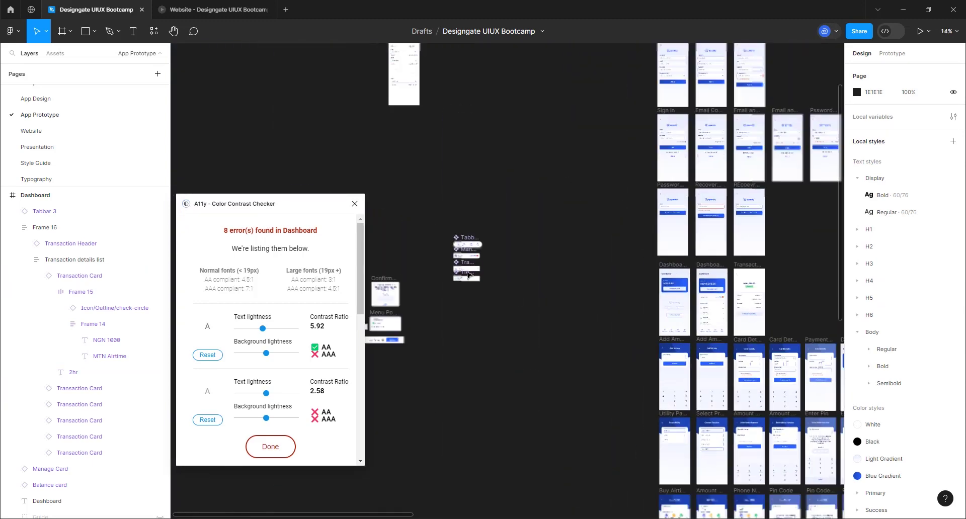
pyautogui.hscroll(-3, 549, 285)
pyautogui.scroll(-3, 548, 286)
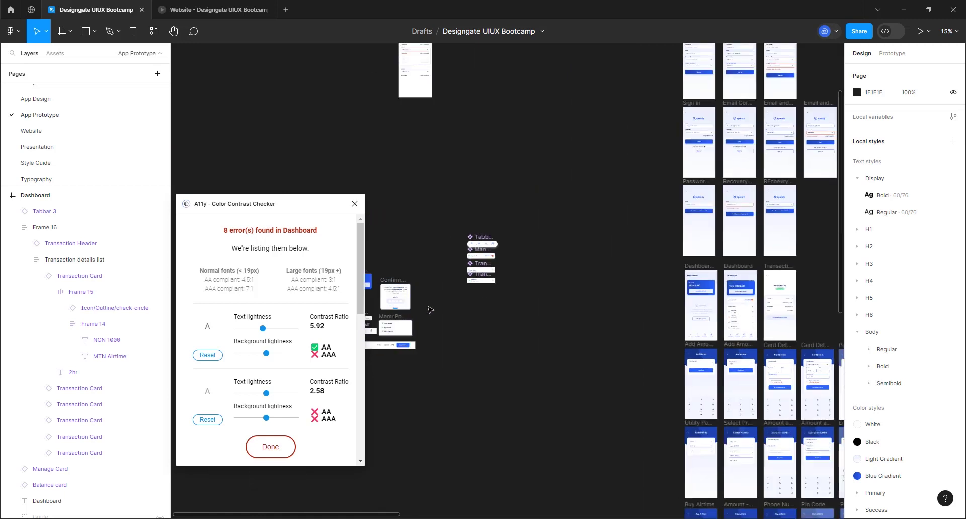
pyautogui.scroll(5, 483, 257)
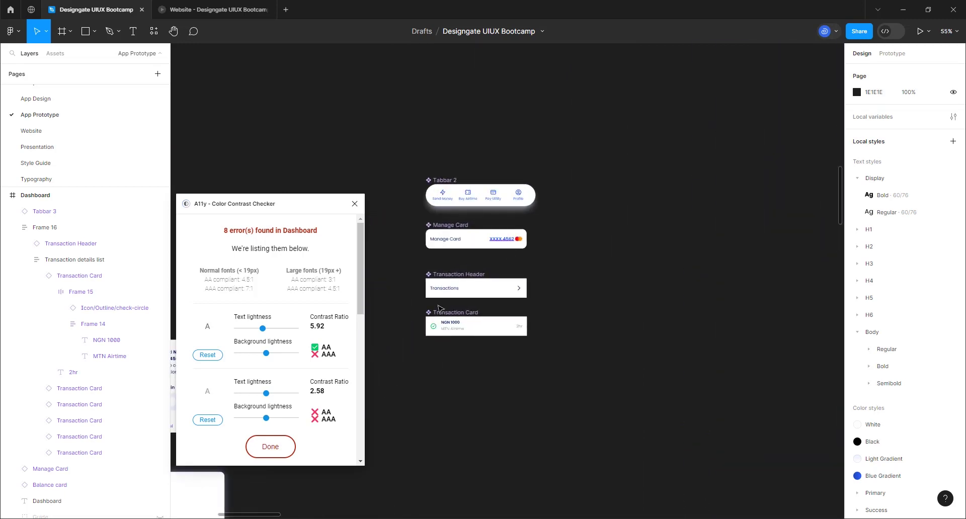
pyautogui.scroll(5, 443, 328)
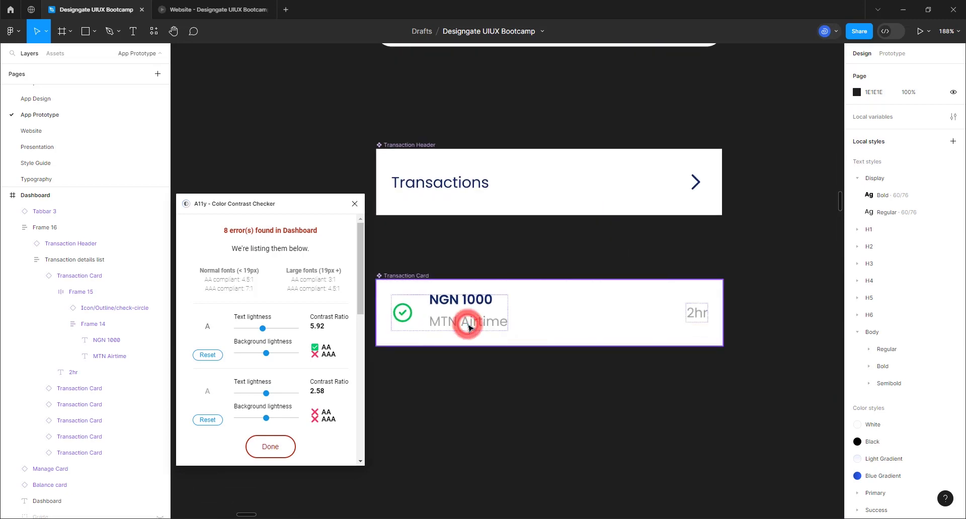
pyautogui.doubleClick(468, 326)
pyautogui.doubleClick(468, 327)
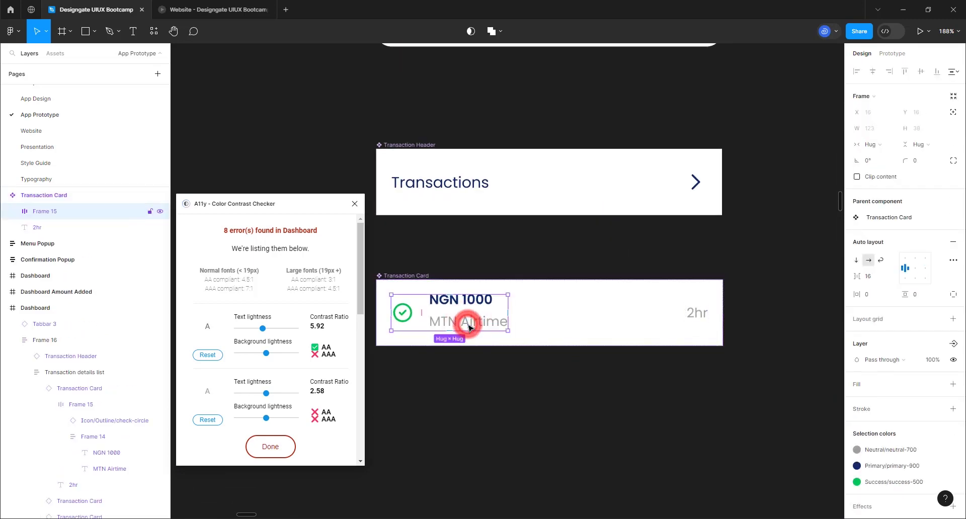
pyautogui.click(517, 381)
pyautogui.click(407, 276)
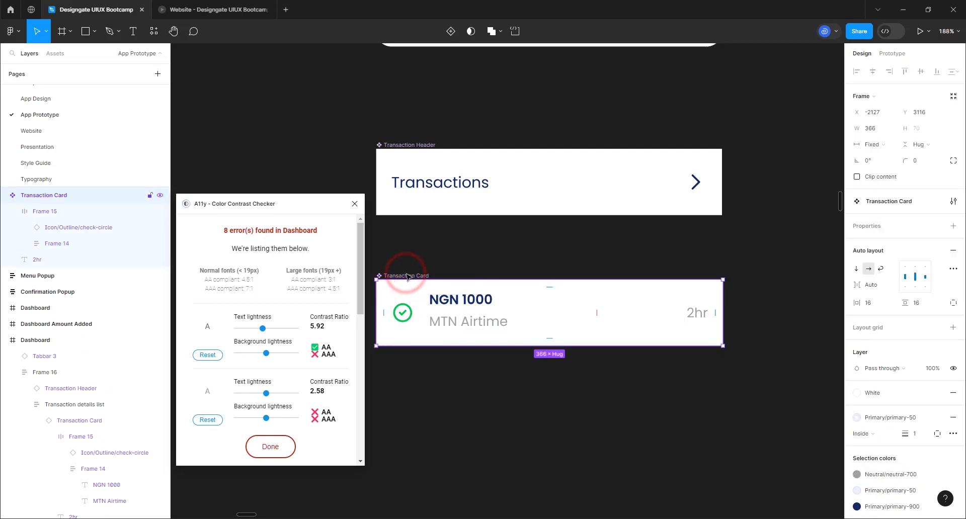
# - Look through the file's local color styles and expand the Neutral group to examine its shades
pyautogui.click(817, 306)
pyautogui.scroll(-1, 885, 397)
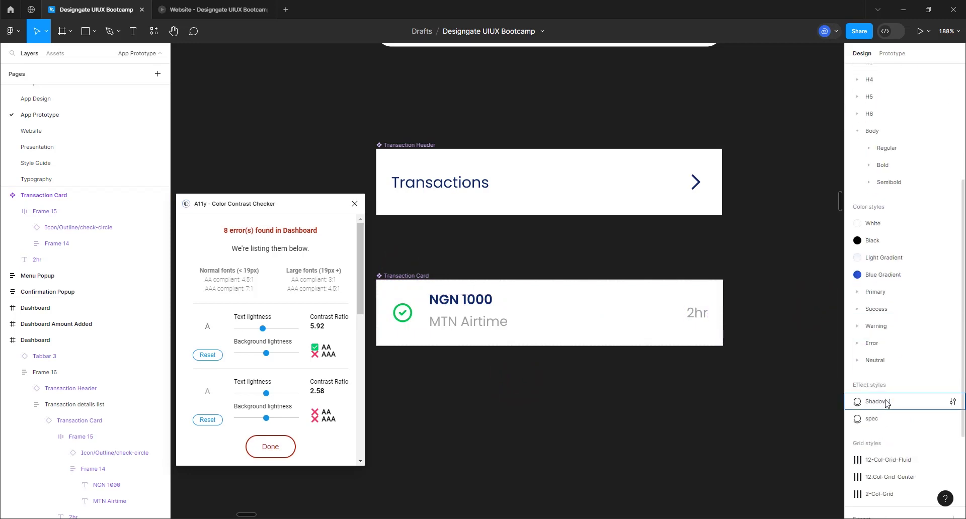
pyautogui.scroll(5, 888, 388)
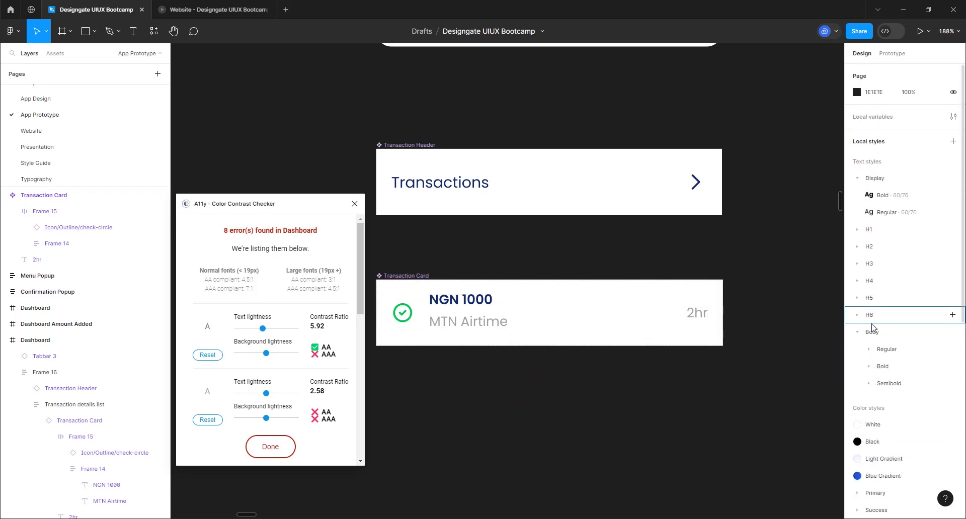
pyautogui.scroll(-4, 886, 161)
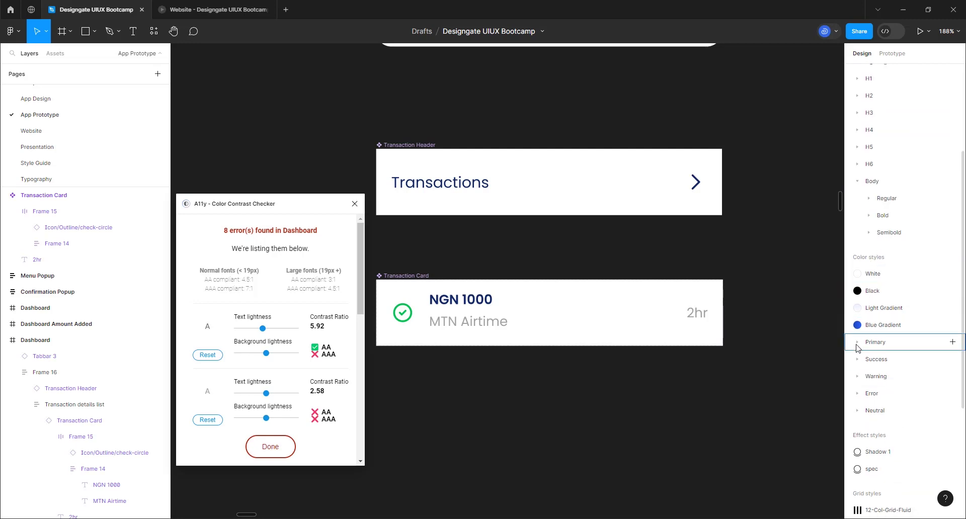
pyautogui.click(857, 410)
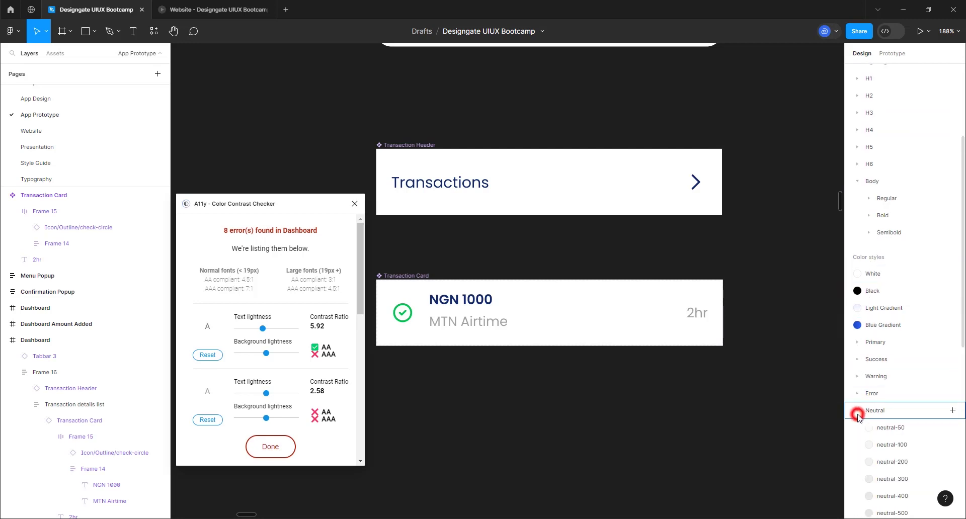
pyautogui.scroll(-1, 886, 434)
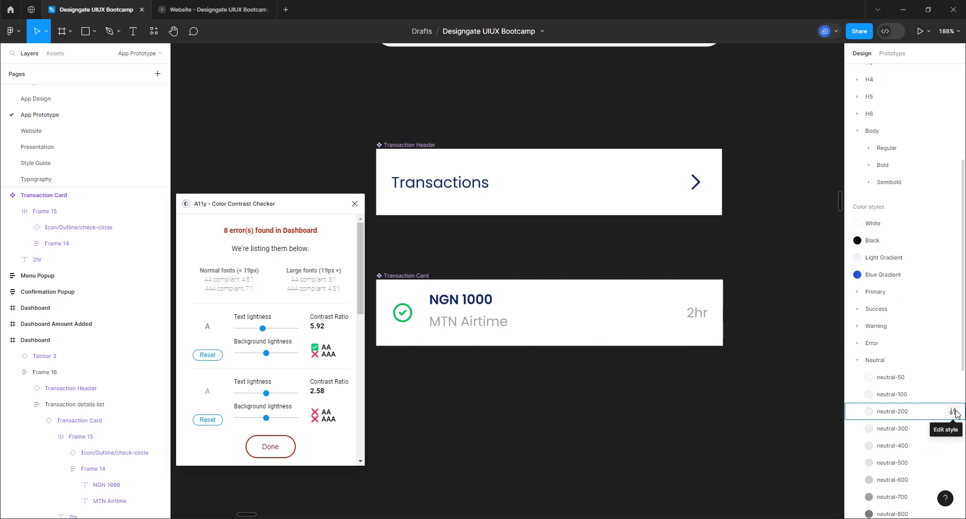
pyautogui.click(491, 328)
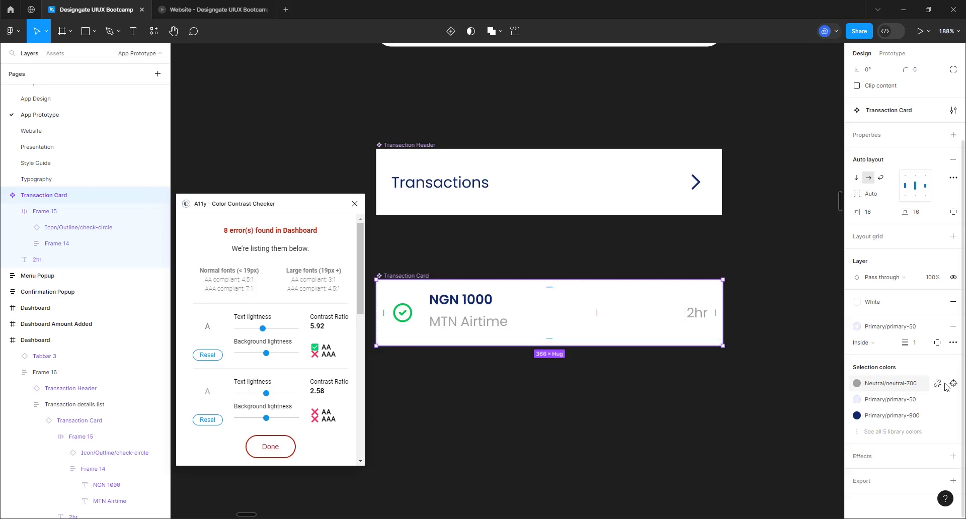
pyautogui.click(937, 383)
pyautogui.hotkey('ctrl', 'z')
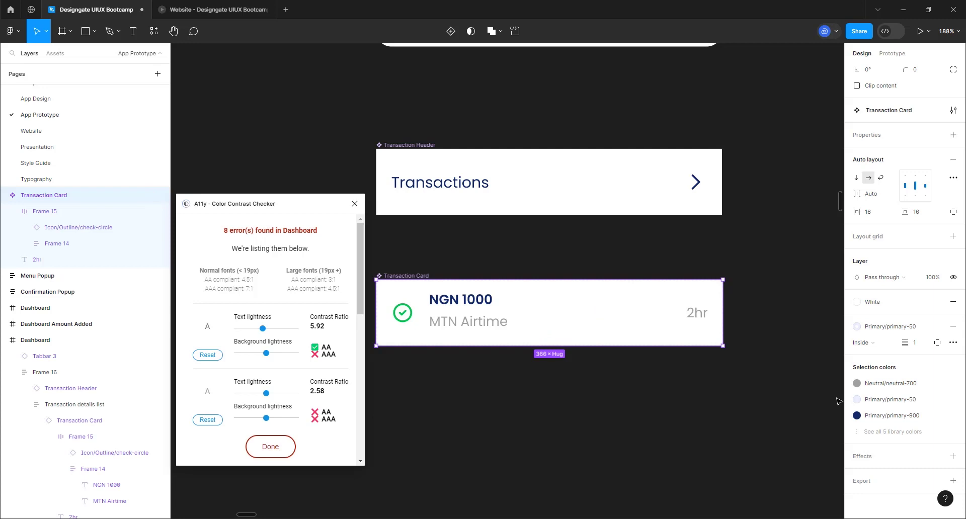
pyautogui.click(879, 432)
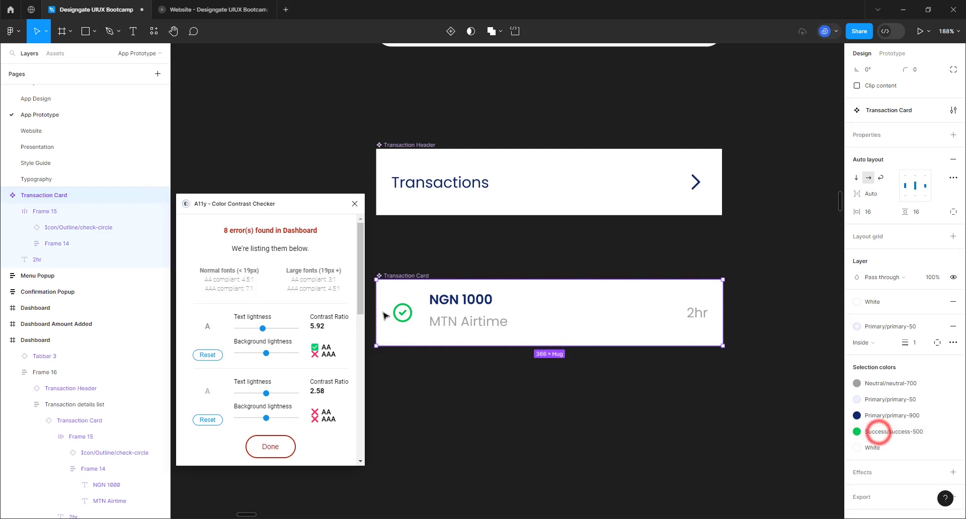
pyautogui.doubleClick(454, 323)
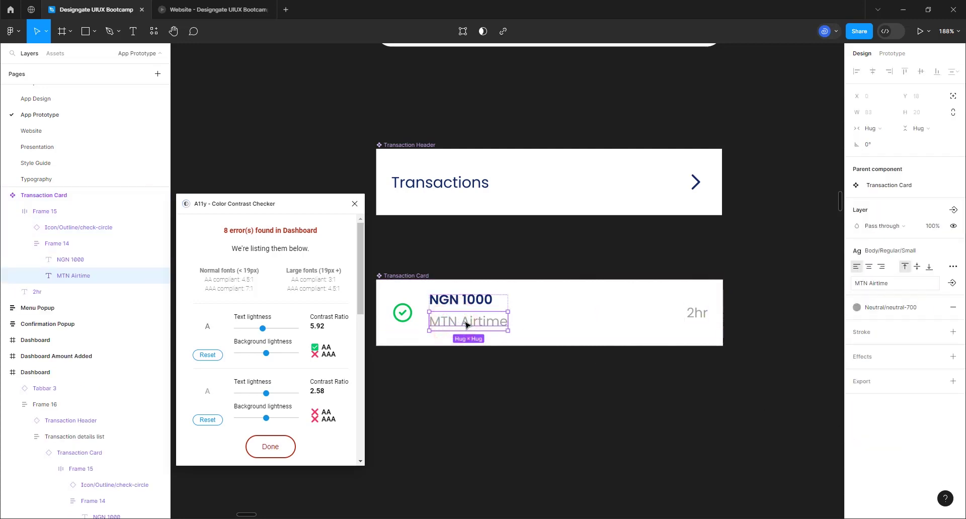
pyautogui.click(397, 274)
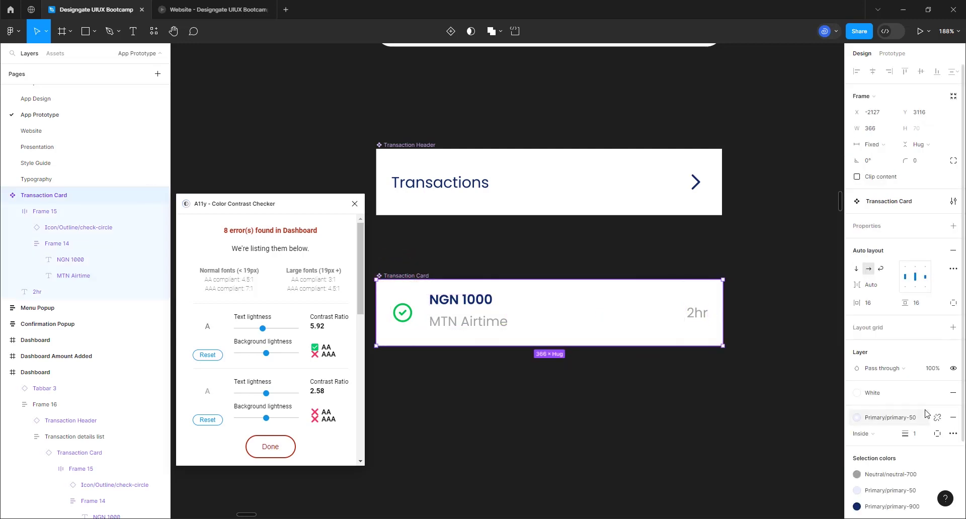
pyautogui.click(938, 477)
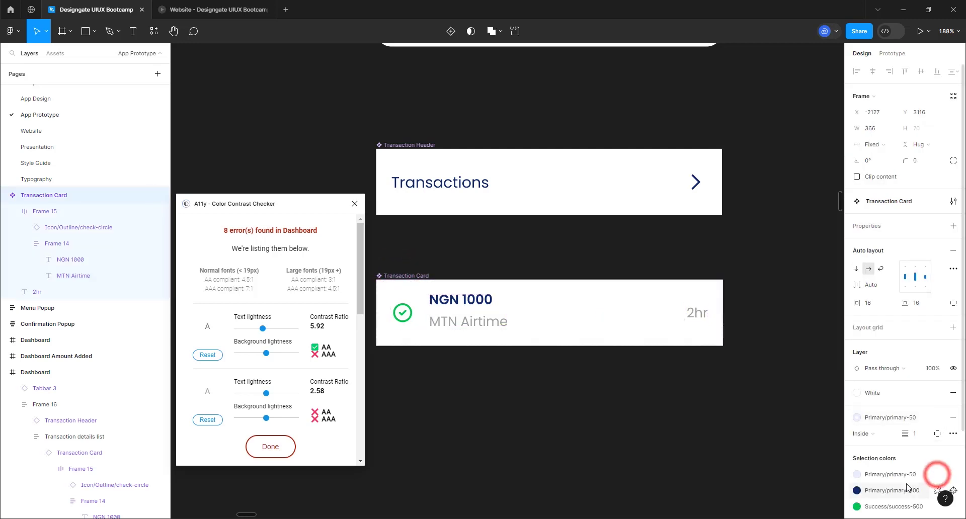
pyautogui.scroll(-2, 901, 428)
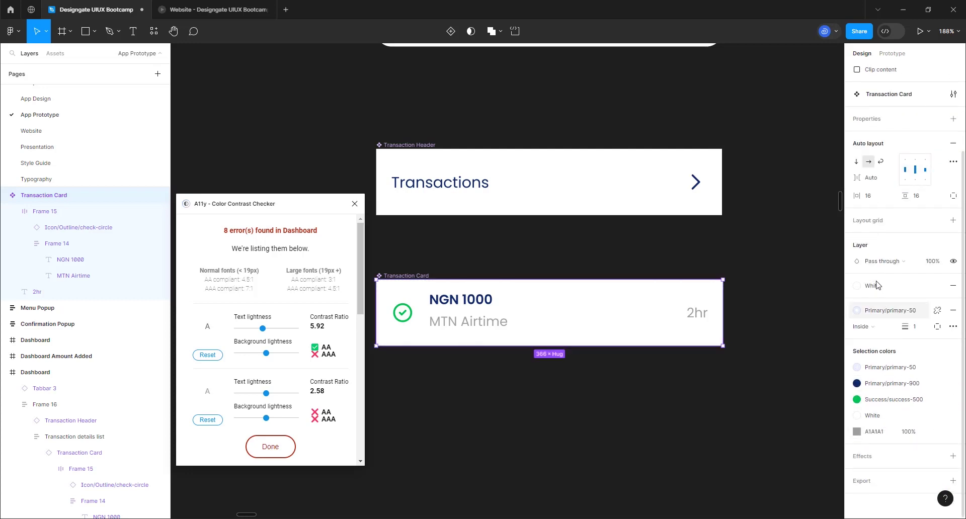
pyautogui.hotkey('ctrl', 'z')
# - Detach the Neutral/neutral-700 style from the Transaction Card component's gray texts and set their color to 646464
pyautogui.moveTo(935, 369)
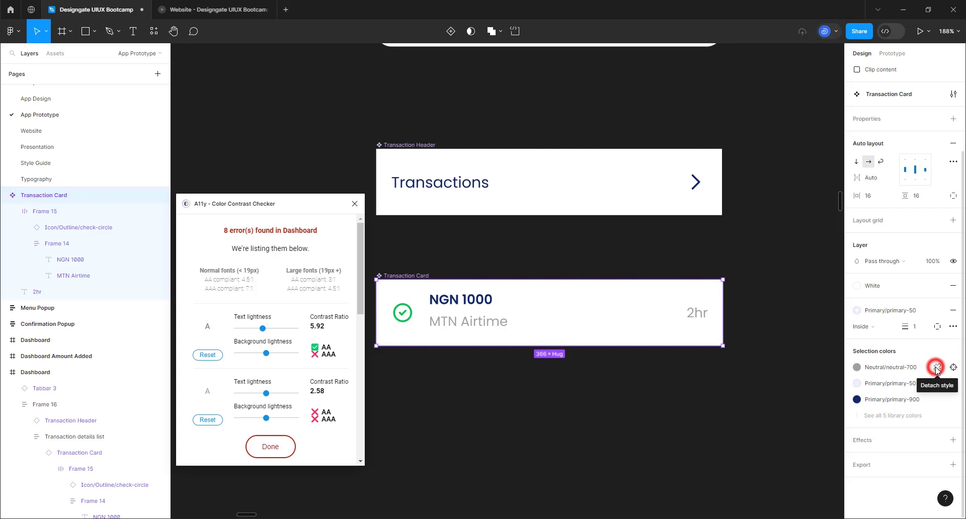
pyautogui.click(936, 369)
pyautogui.click(882, 432)
pyautogui.write('646464')
pyautogui.press('Return')
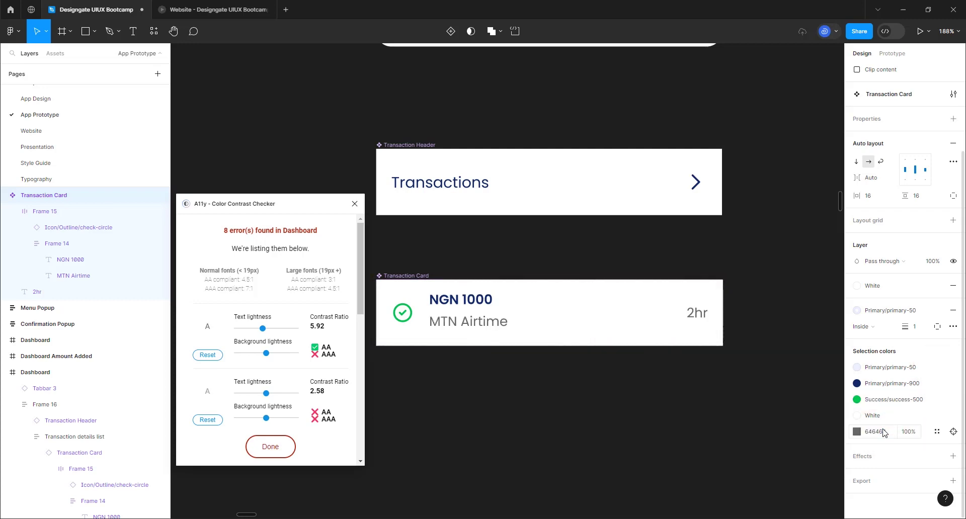
pyautogui.click(630, 386)
# - Return to the Dashboard frame and examine the text colors across its transaction list
pyautogui.scroll(-3, 391, 323)
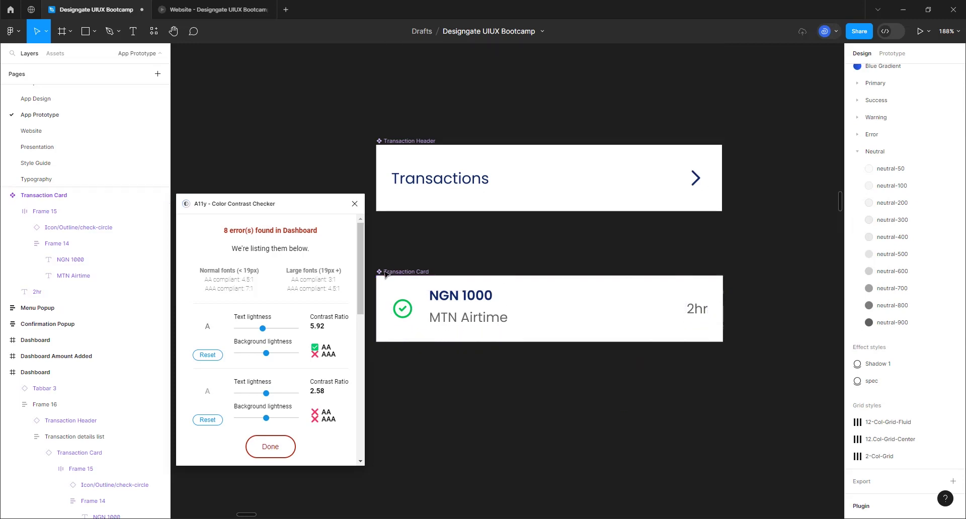
pyautogui.keyDown('ctrl'); pyautogui.scroll(-5, 464, 347); pyautogui.keyUp('ctrl')
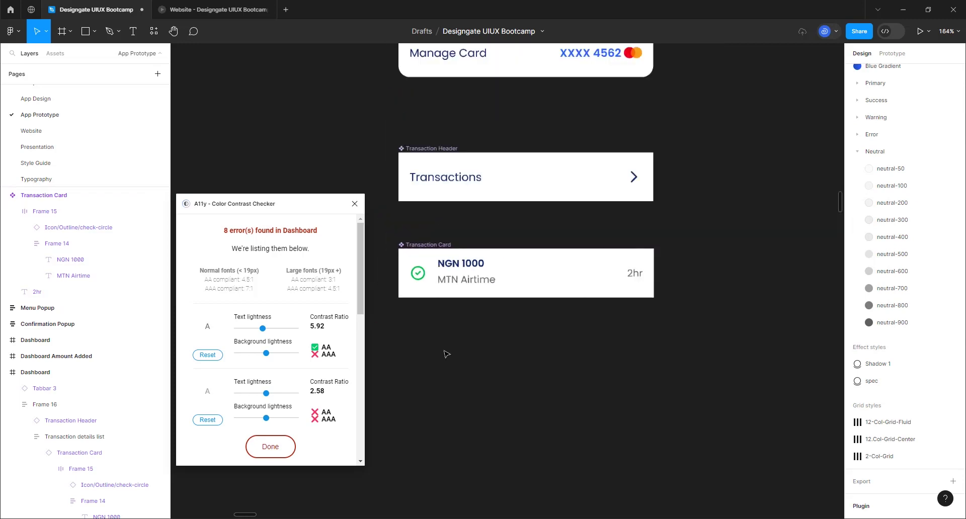
pyautogui.keyDown('ctrl'); pyautogui.scroll(-4, 497, 307); pyautogui.keyUp('ctrl')
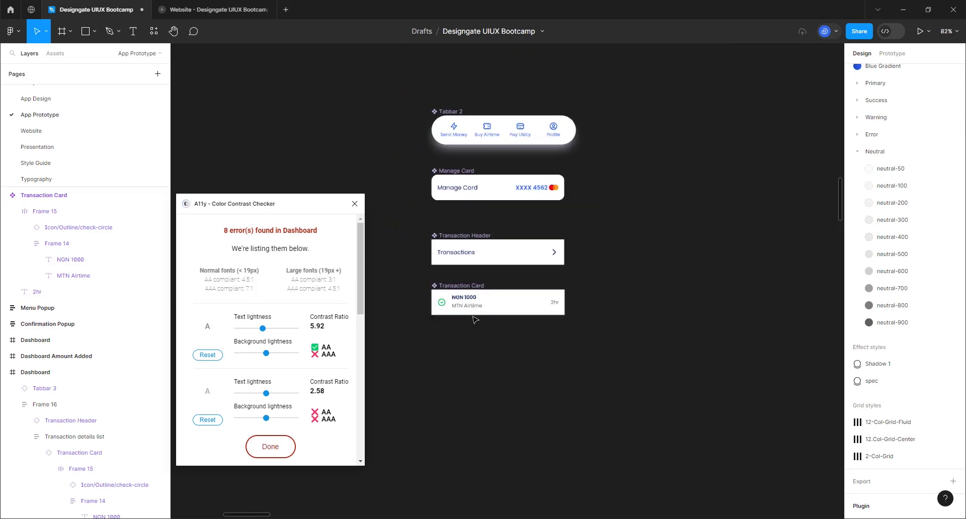
pyautogui.keyDown('ctrl'); pyautogui.scroll(-5, 458, 324); pyautogui.keyUp('ctrl')
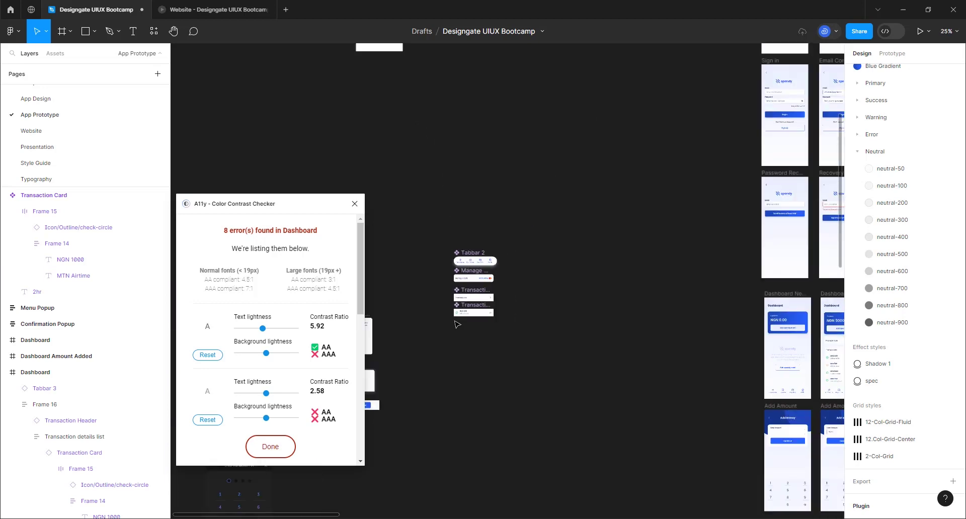
pyautogui.keyDown('ctrl'); pyautogui.scroll(4, 671, 272); pyautogui.keyUp('ctrl')
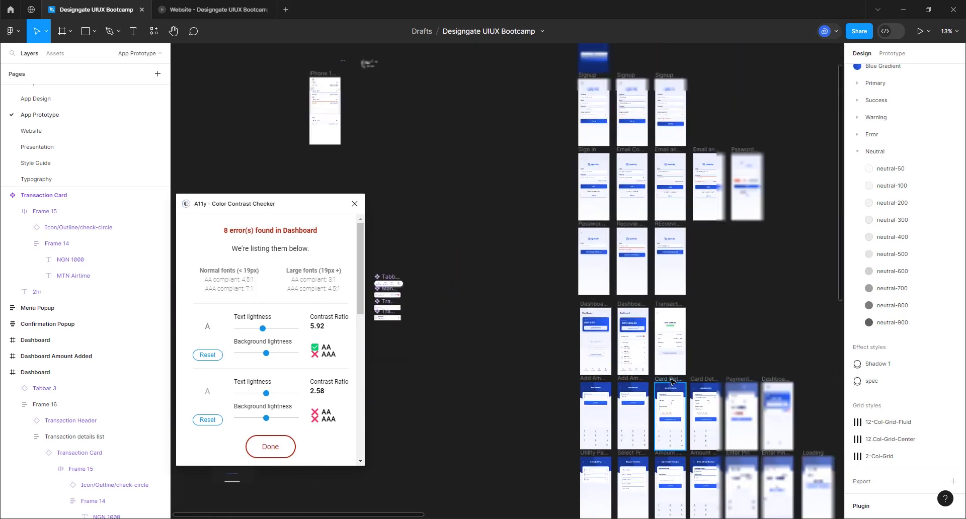
pyautogui.keyDown('ctrl'); pyautogui.scroll(5, 567, 318); pyautogui.keyUp('ctrl')
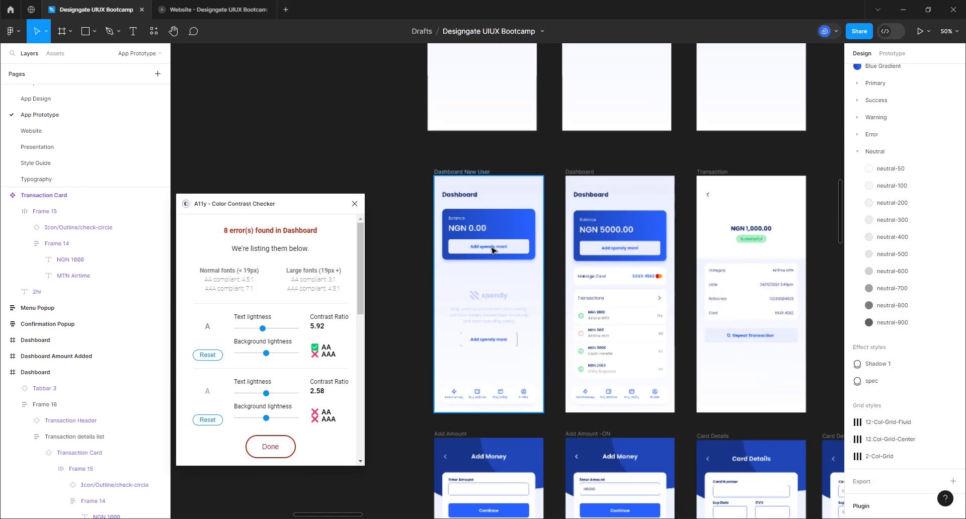
pyautogui.keyDown('ctrl'); pyautogui.scroll(2, 629, 286); pyautogui.keyUp('ctrl')
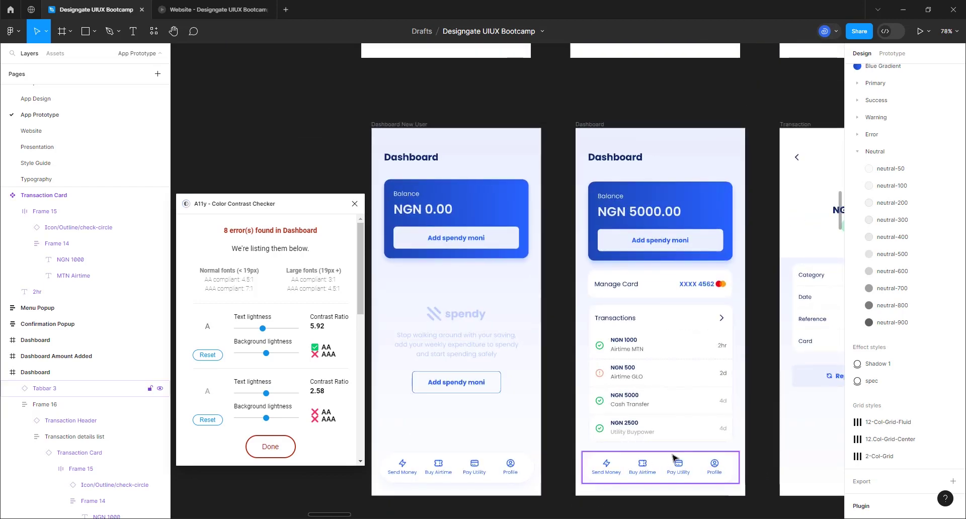
pyautogui.keyDown('ctrl'); pyautogui.scroll(3, 676, 463); pyautogui.keyUp('ctrl')
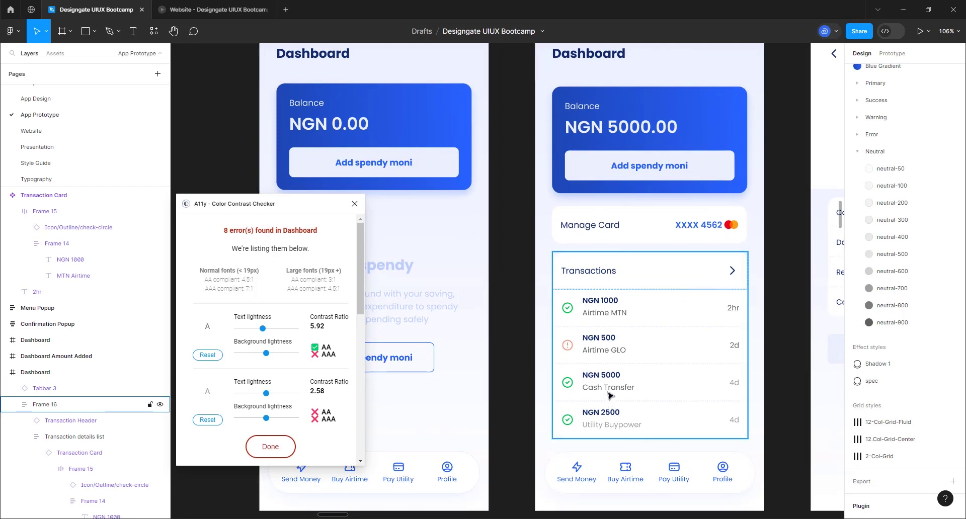
# - Set the color of the 4d time label in the NGN 5000 Cash Transfer row to 646464
pyautogui.click(609, 393)
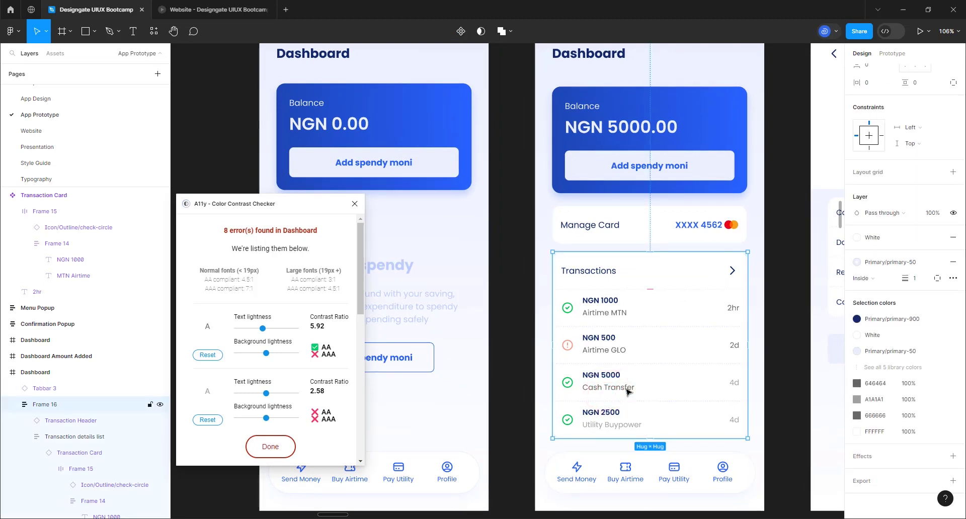
pyautogui.doubleClick(733, 385)
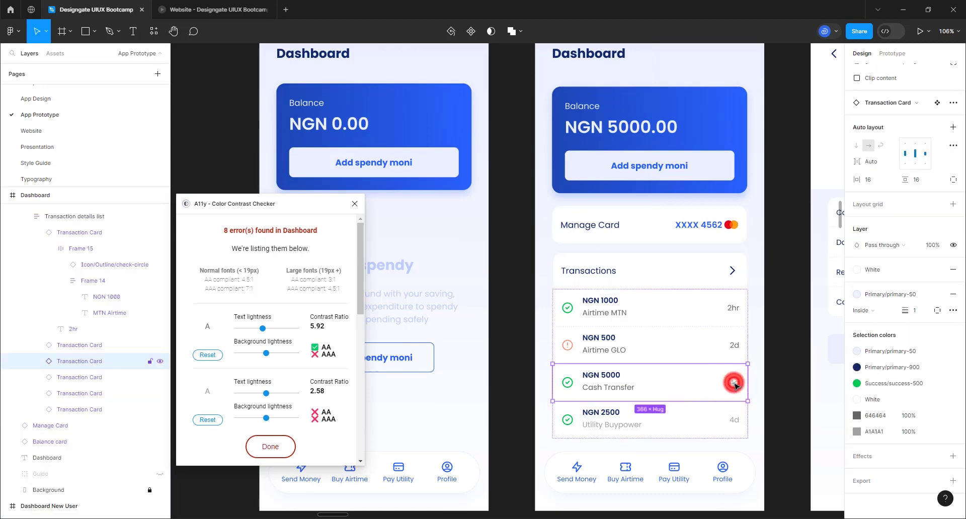
pyautogui.doubleClick(733, 385)
pyautogui.click(876, 291)
pyautogui.write('646464')
pyautogui.press('Return')
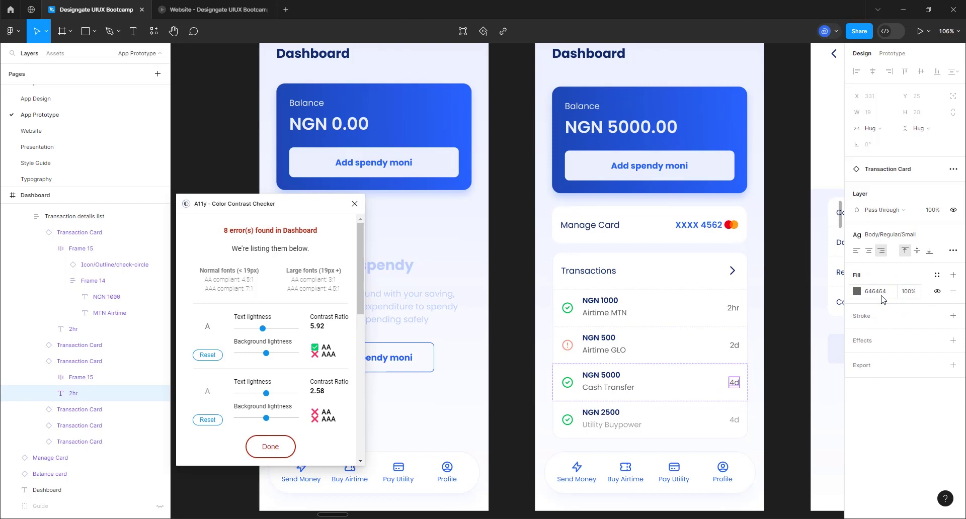
# - Set the color of the Utility Buypower text in the NGN 2500 row to 646464
pyautogui.click(627, 422)
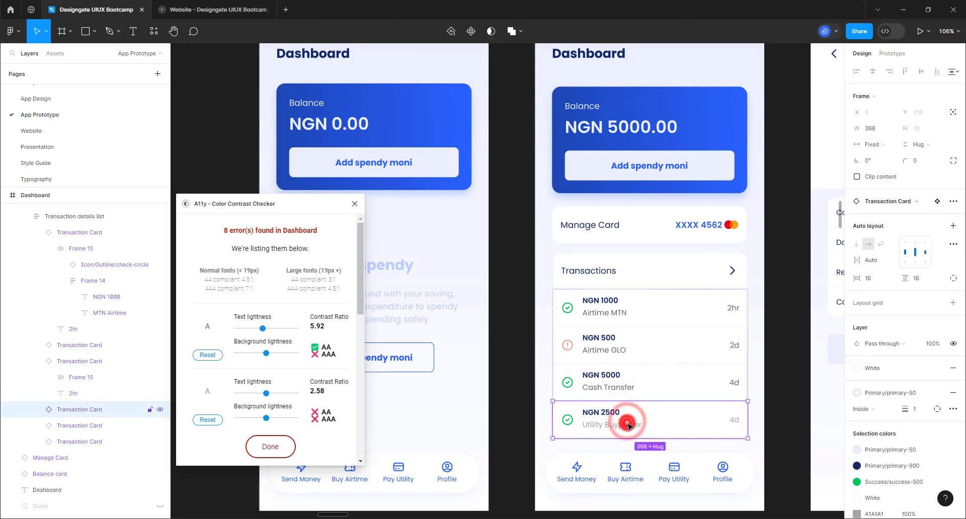
pyautogui.click(630, 426)
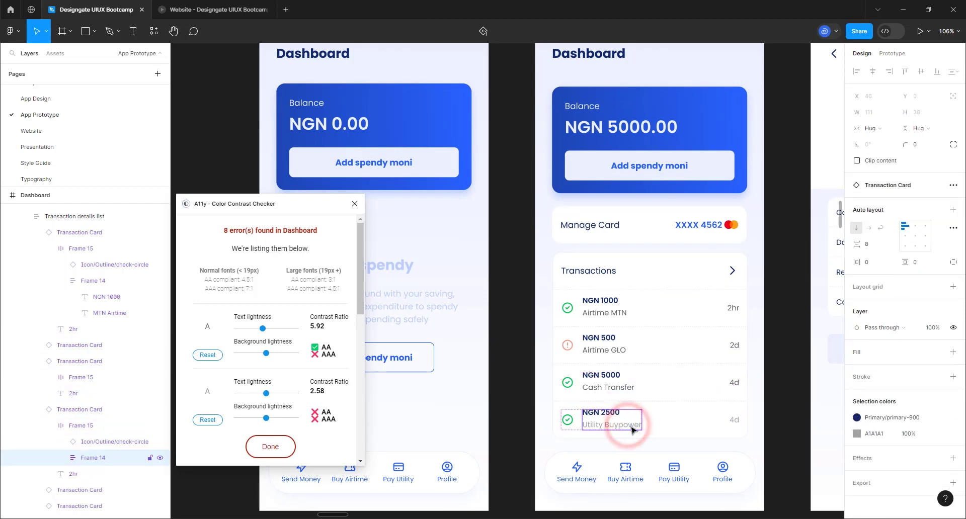
pyautogui.click(630, 426)
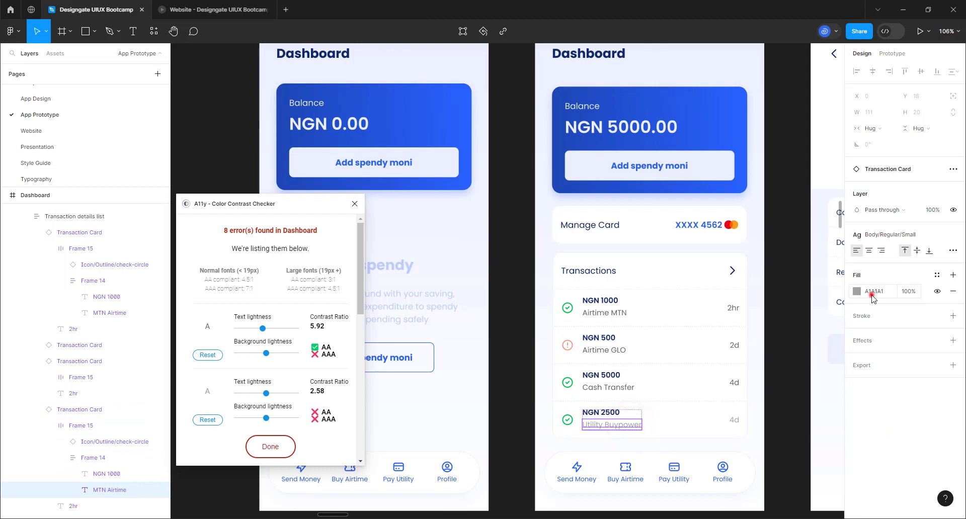
pyautogui.write('646464')
pyautogui.press('Return')
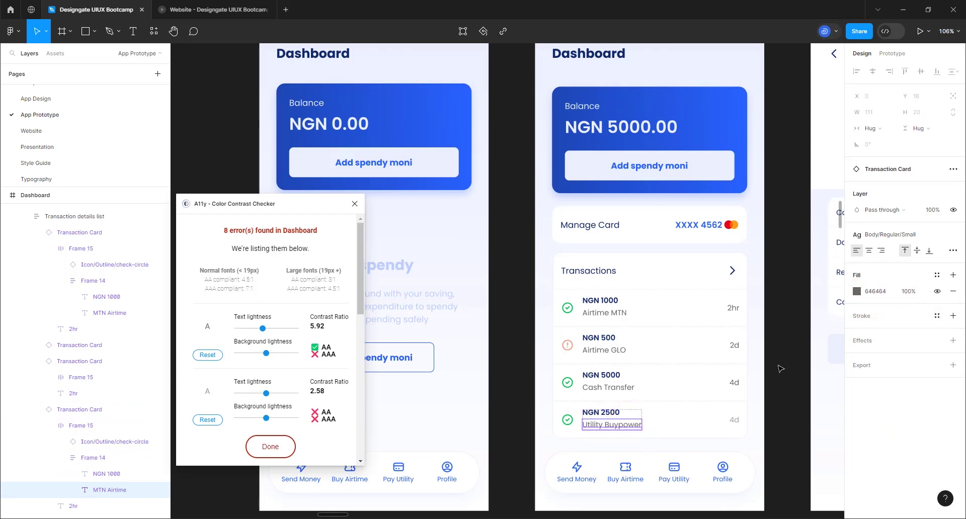
# - Set the color of the 4d time label in the NGN 2500 row to 646464
pyautogui.click(735, 419)
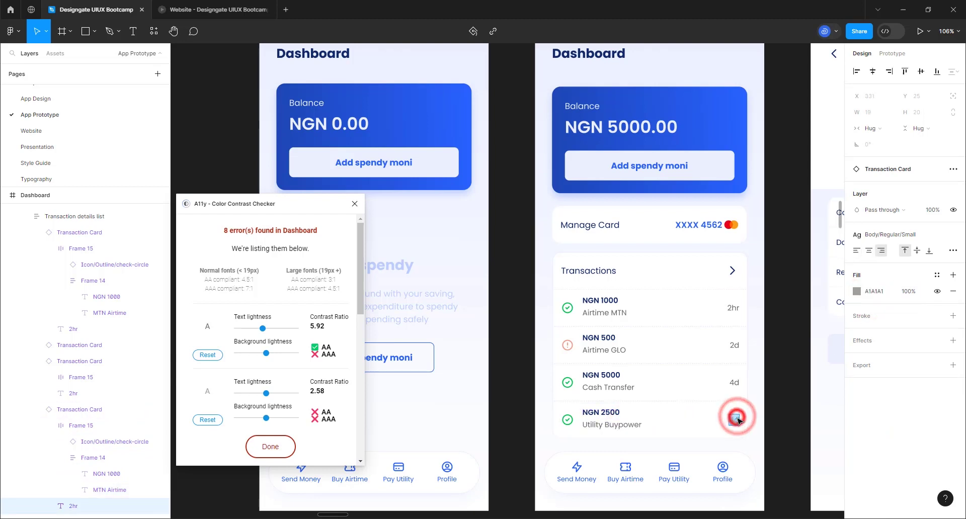
pyautogui.write('646464')
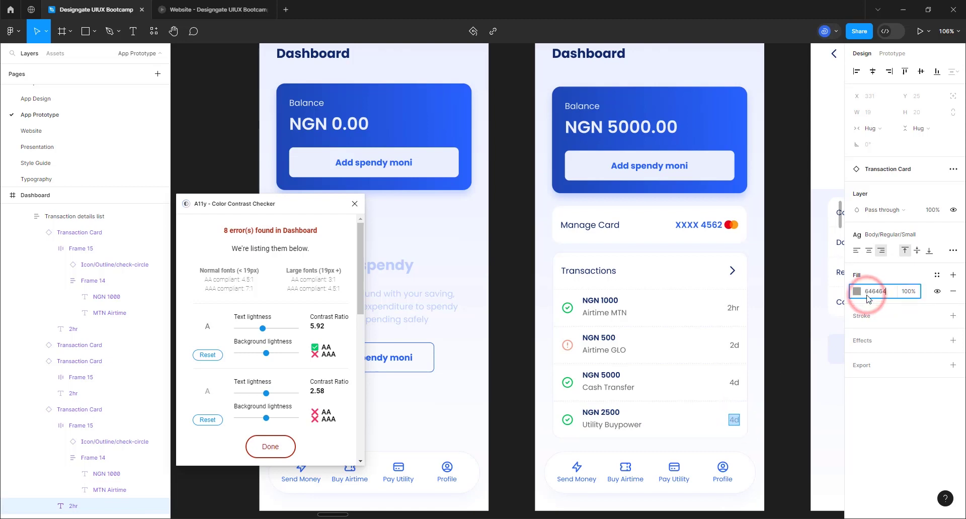
pyautogui.click(785, 364)
pyautogui.scroll(-2, 785, 363)
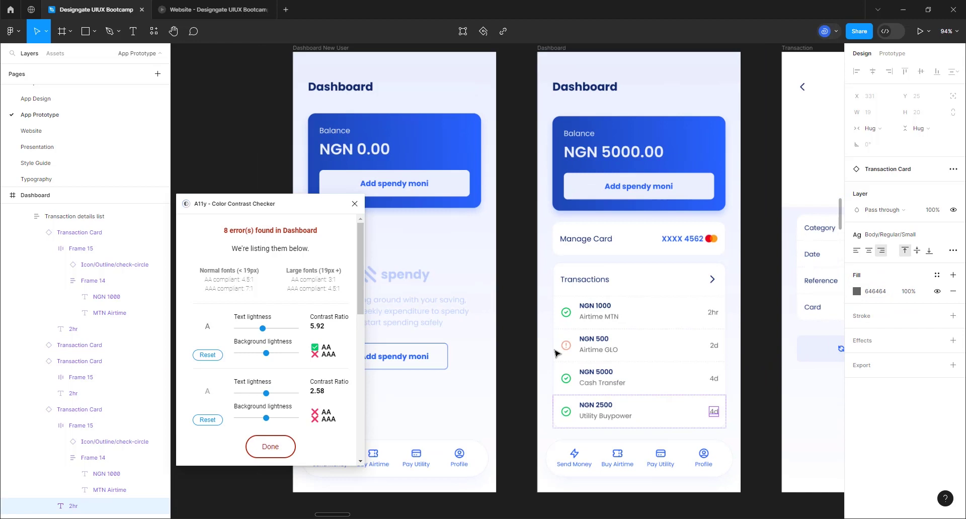
# - Rerun the contrast check on the Dashboard frame with the transaction list and review the AA and AAA ratings of the listed texts
pyautogui.click(554, 47)
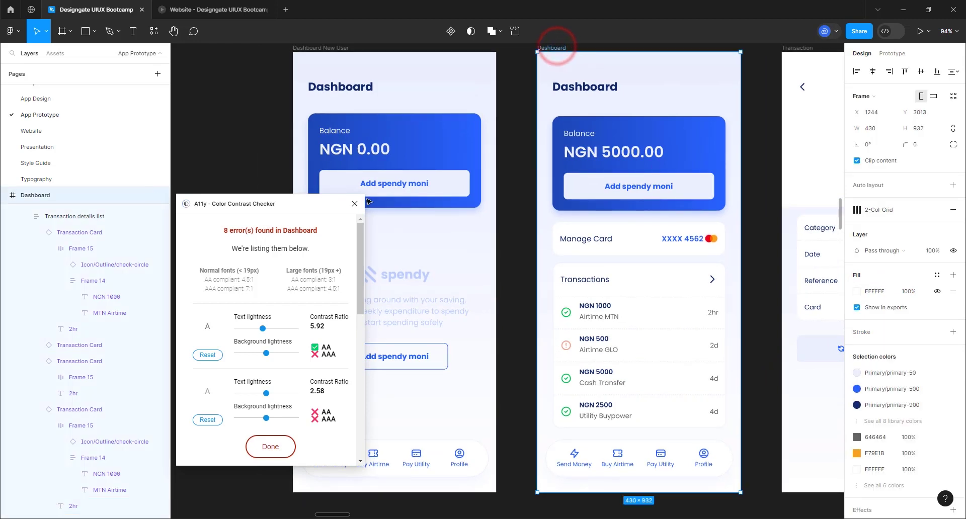
pyautogui.click(270, 446)
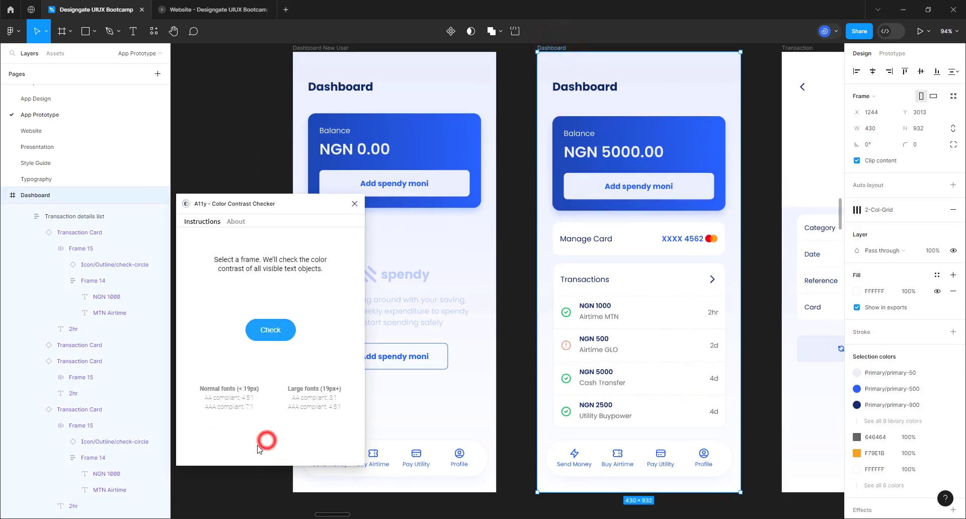
pyautogui.click(272, 331)
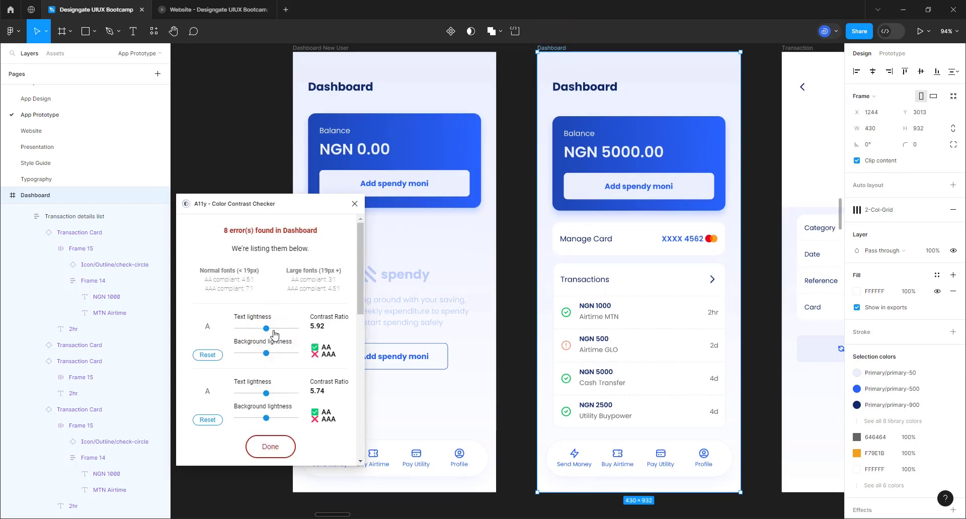
pyautogui.scroll(-5, 277, 342)
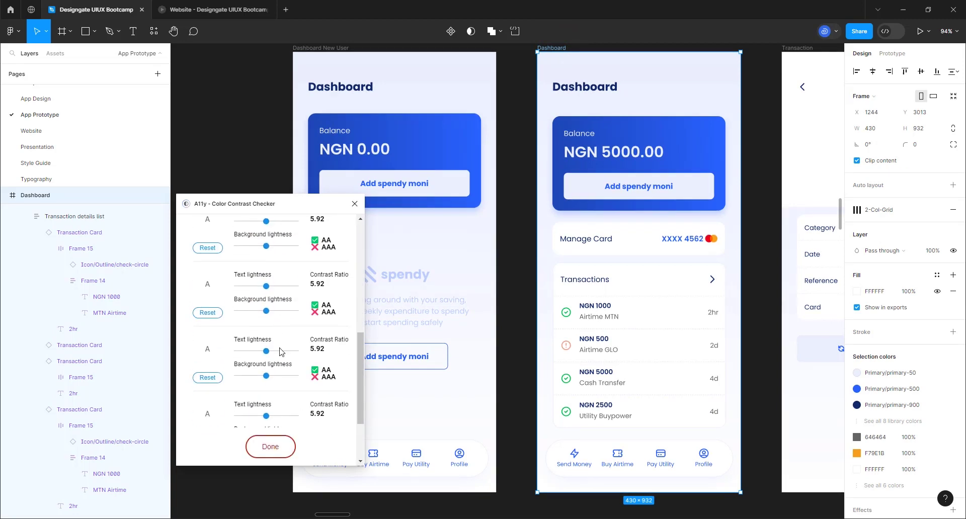
pyautogui.scroll(-1, 280, 348)
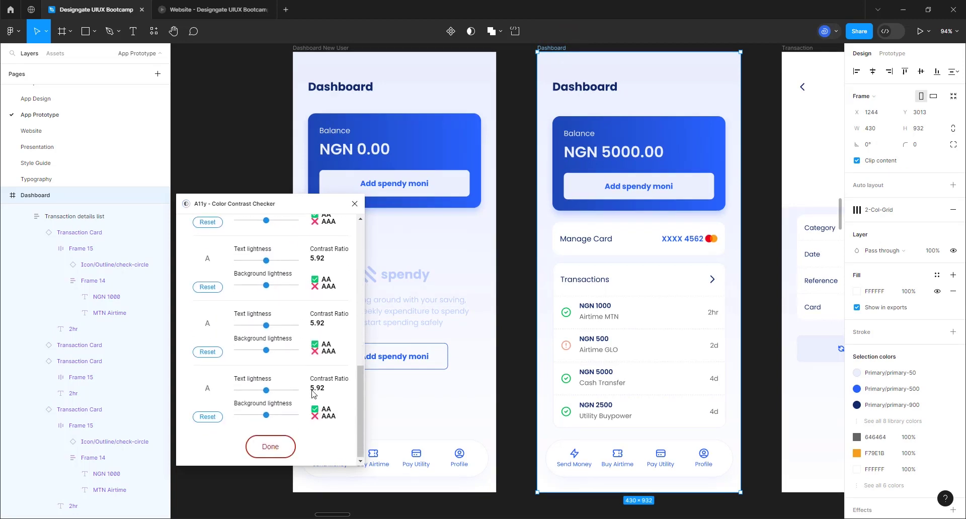
pyautogui.click(512, 325)
# - Run the contrast check on the Transaction frame beside the Dashboard
pyautogui.scroll(-4, 511, 324)
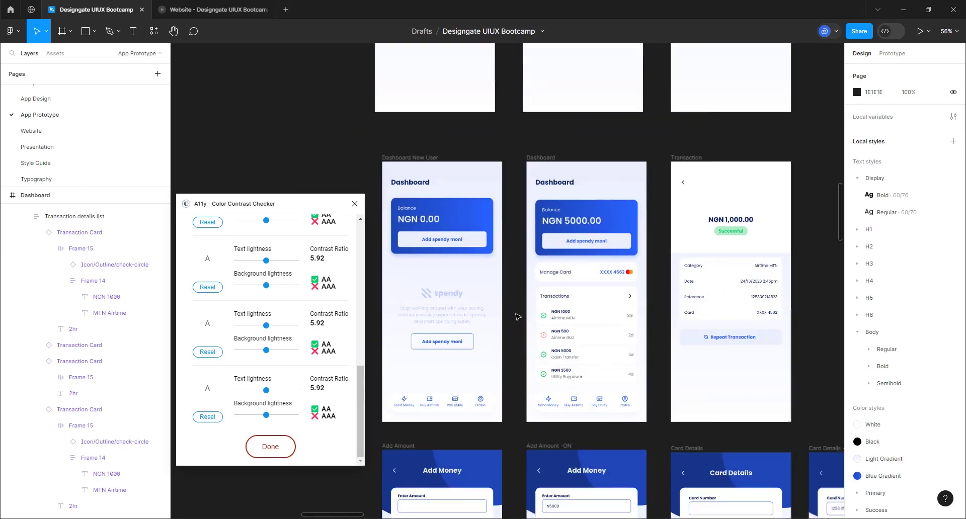
pyautogui.scroll(2, 610, 304)
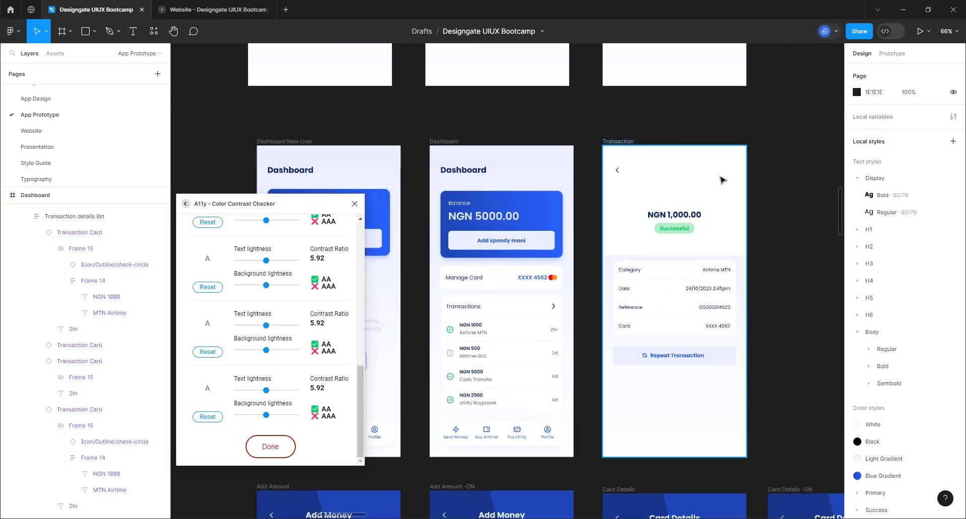
pyautogui.click(621, 141)
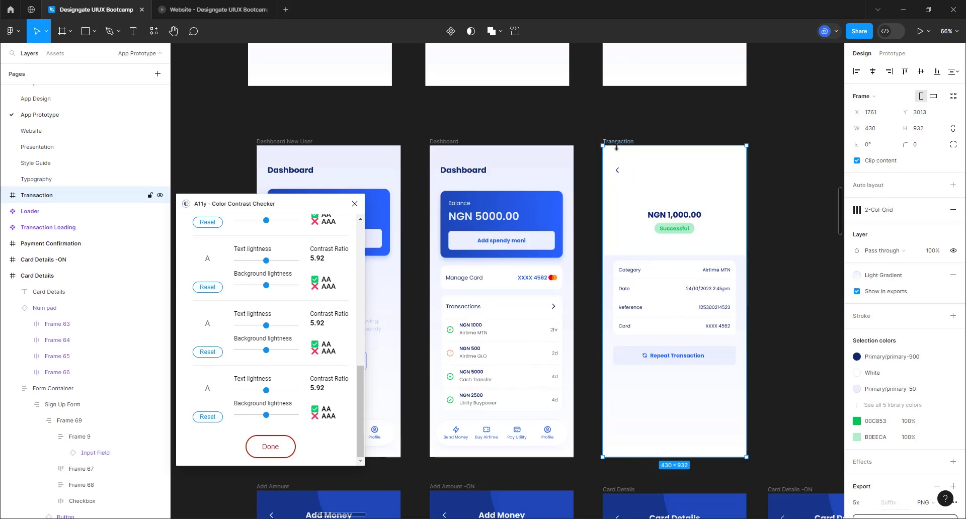
pyautogui.click(271, 447)
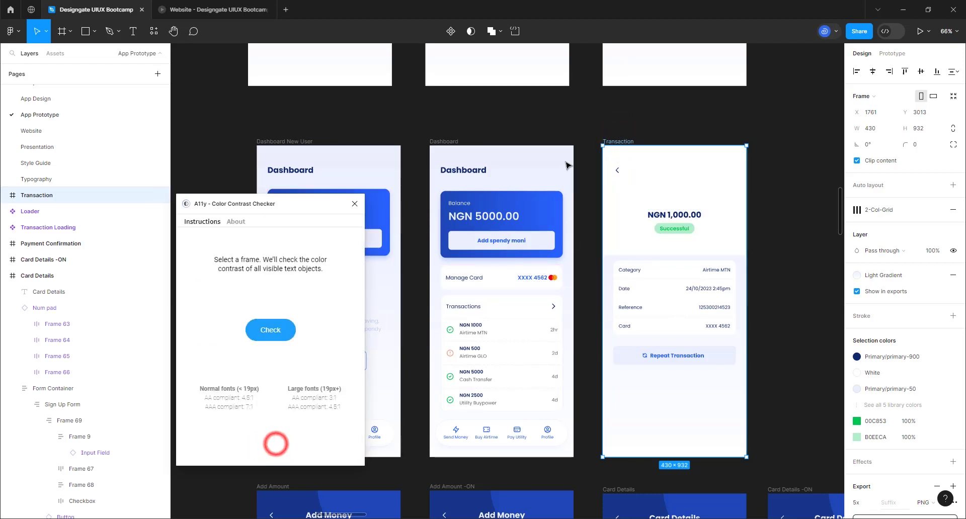
pyautogui.click(269, 331)
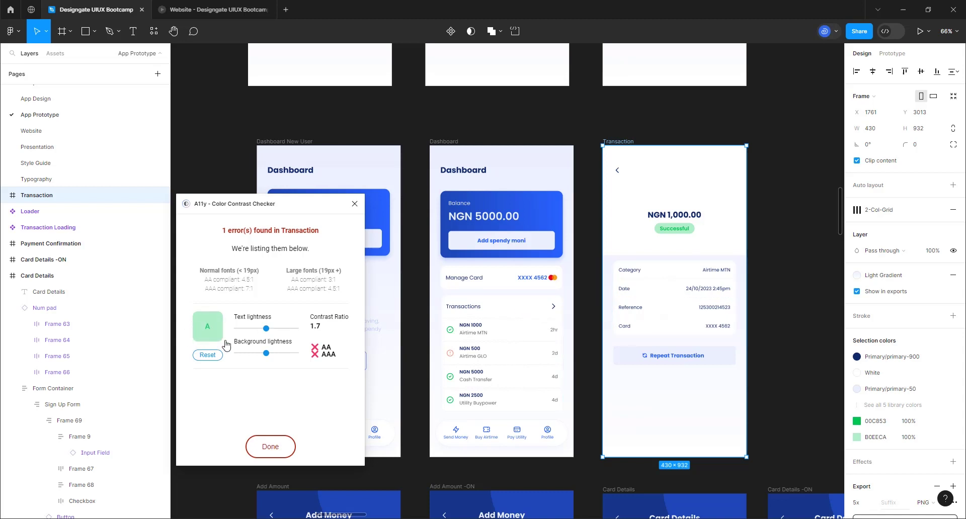
# - Try lightening the Successful badge's background to D4FFEE and darkening its text to 6F591C with the contrast checker's lightness controls
pyautogui.scroll(5, 664, 239)
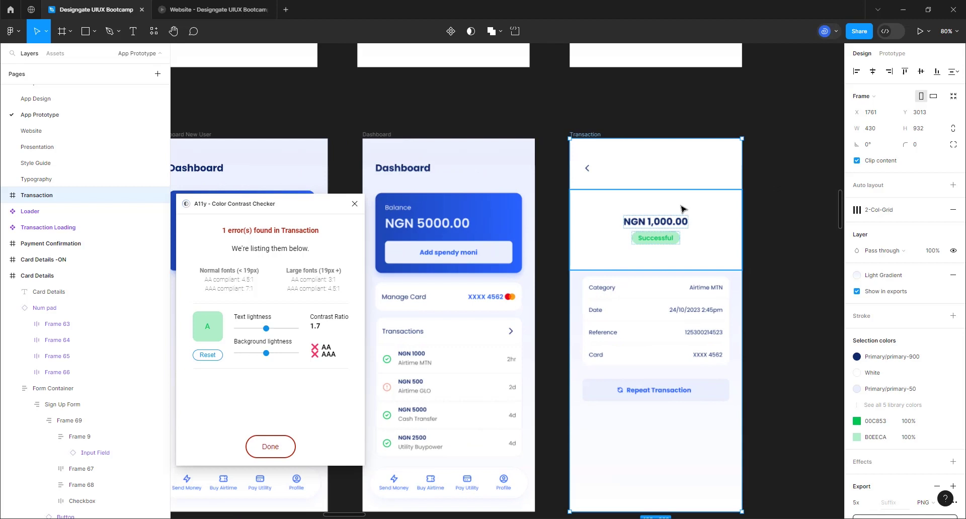
pyautogui.scroll(2, 663, 239)
pyautogui.scroll(2, 639, 302)
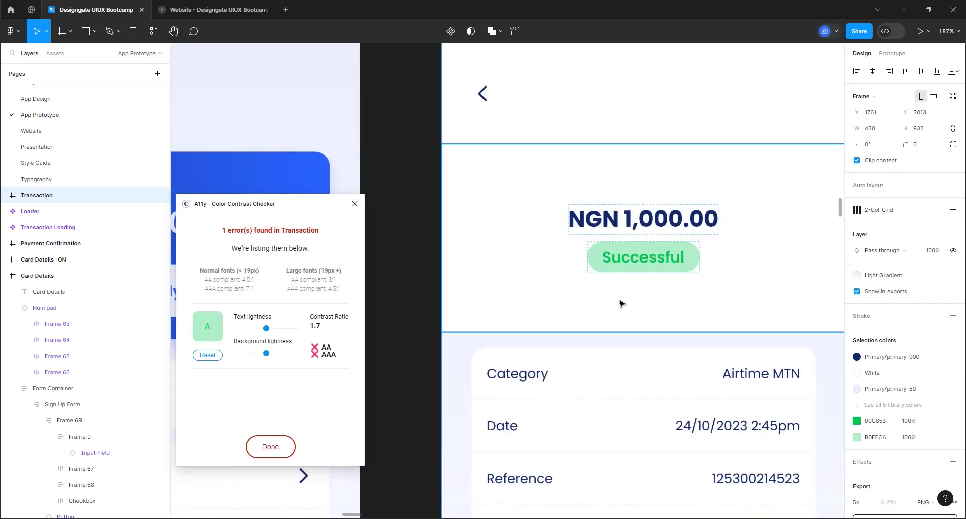
pyautogui.click(669, 264)
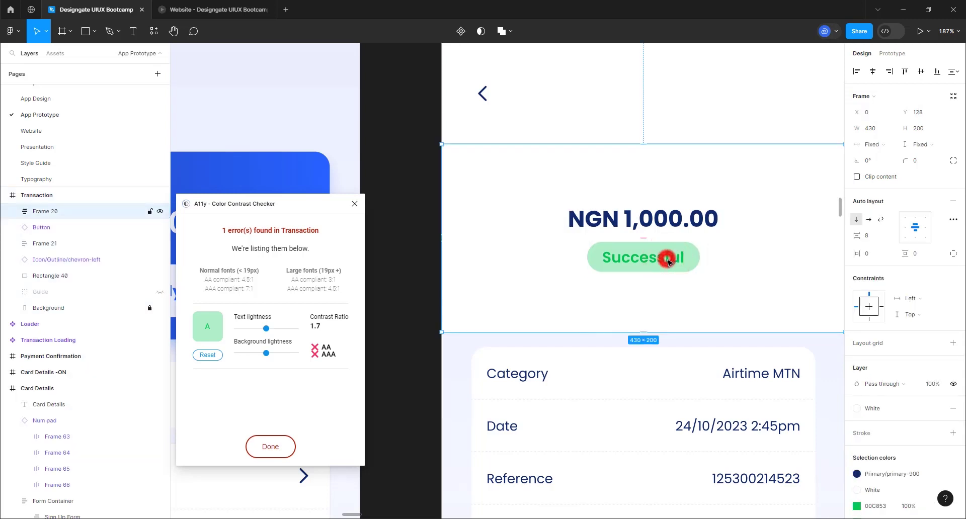
pyautogui.click(669, 260)
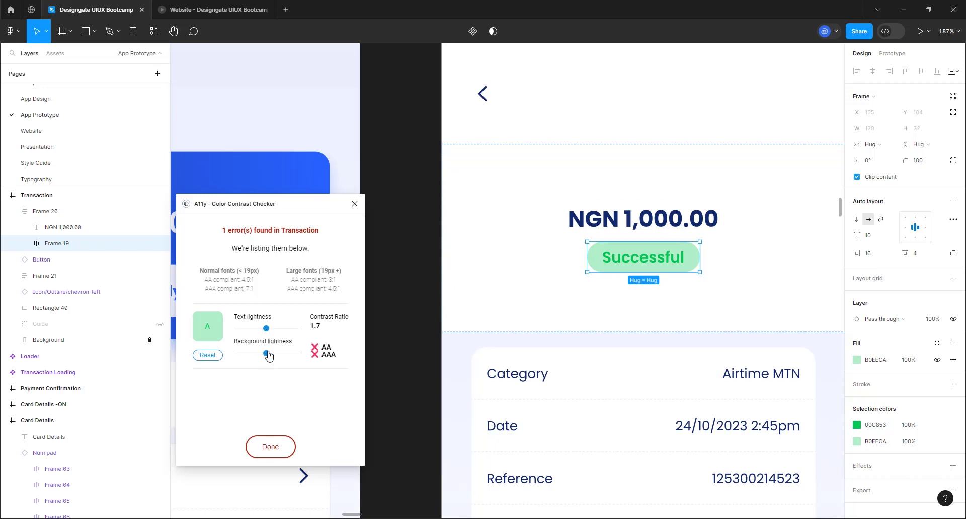
pyautogui.moveTo(270, 355)
pyautogui.mouseDown()
pyautogui.moveTo(307, 357)
pyautogui.moveTo(272, 358)
pyautogui.mouseUp()
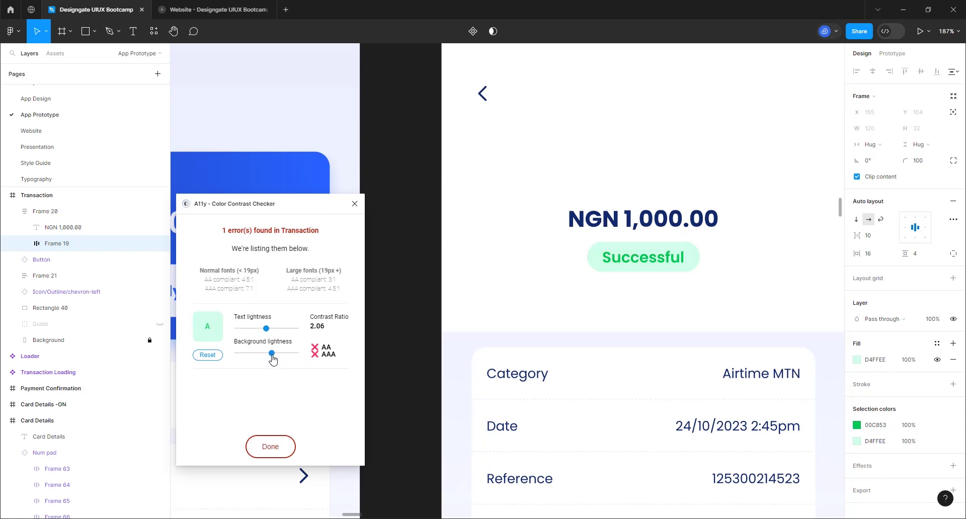
pyautogui.moveTo(266, 331); pyautogui.dragTo(251, 330)
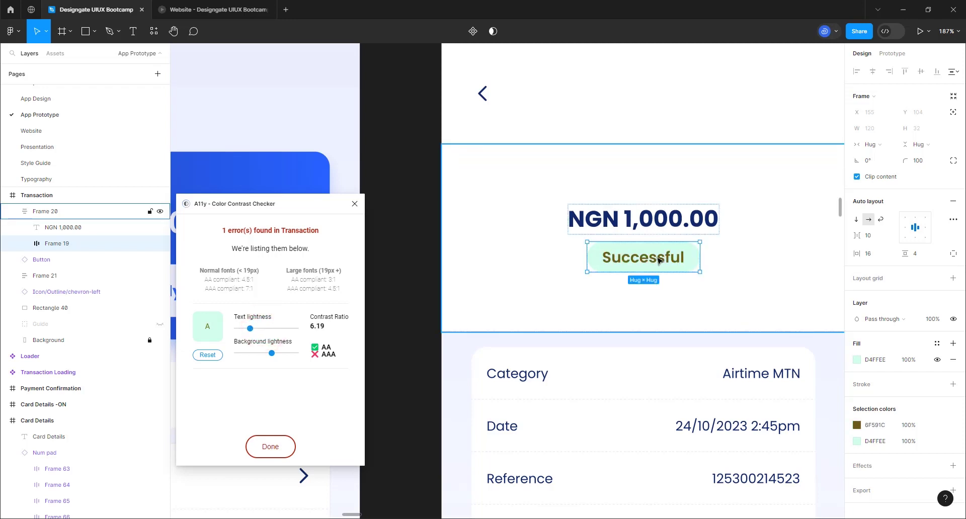
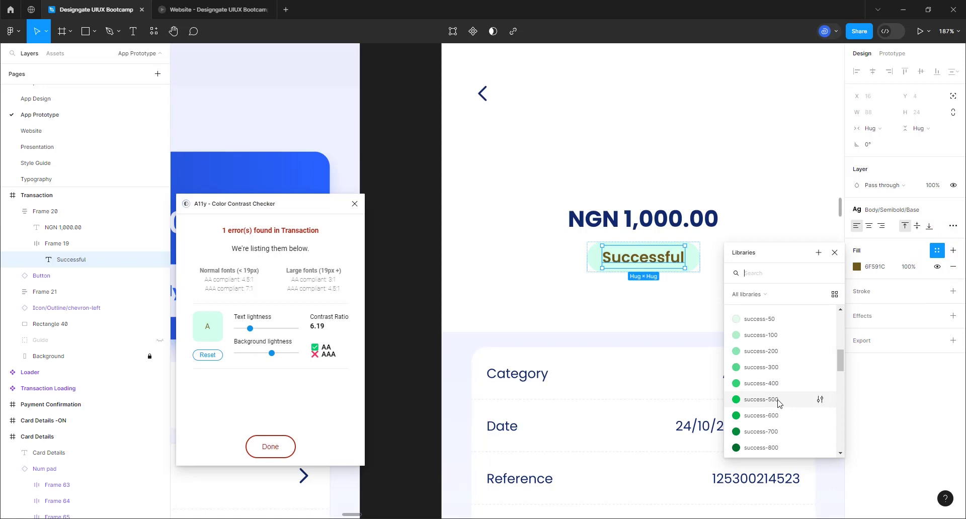
# - Apply the Success/success-500 color style to the Successful text and to its badge background
pyautogui.click(777, 400)
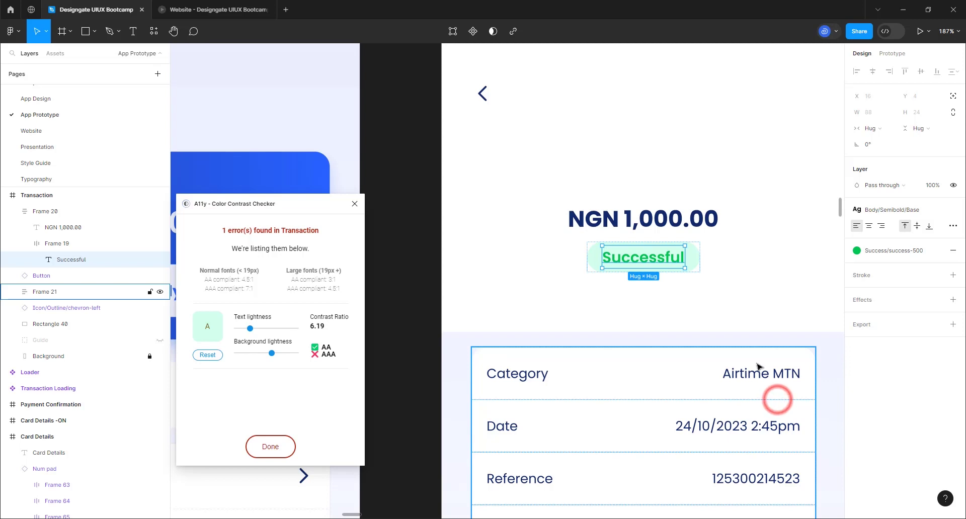
pyautogui.click(690, 261)
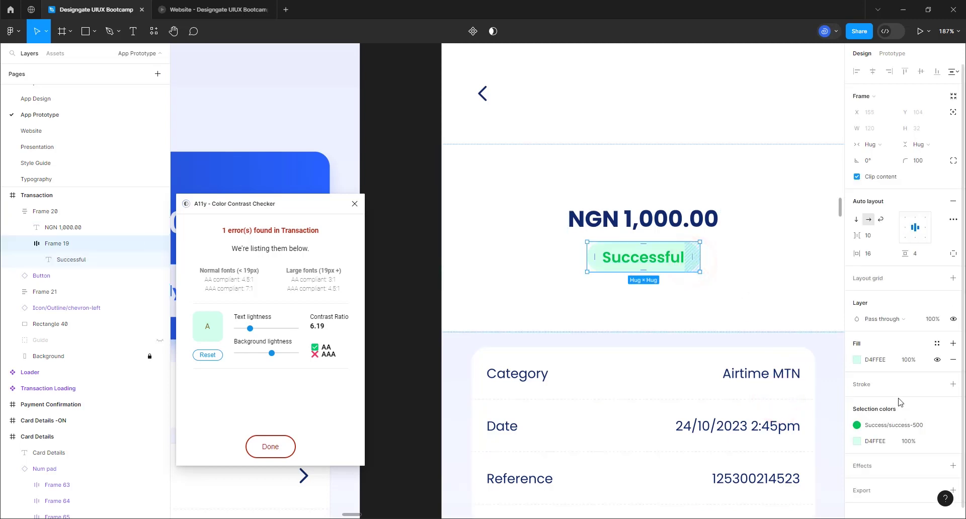
pyautogui.click(937, 343)
pyautogui.scroll(-10, 760, 438)
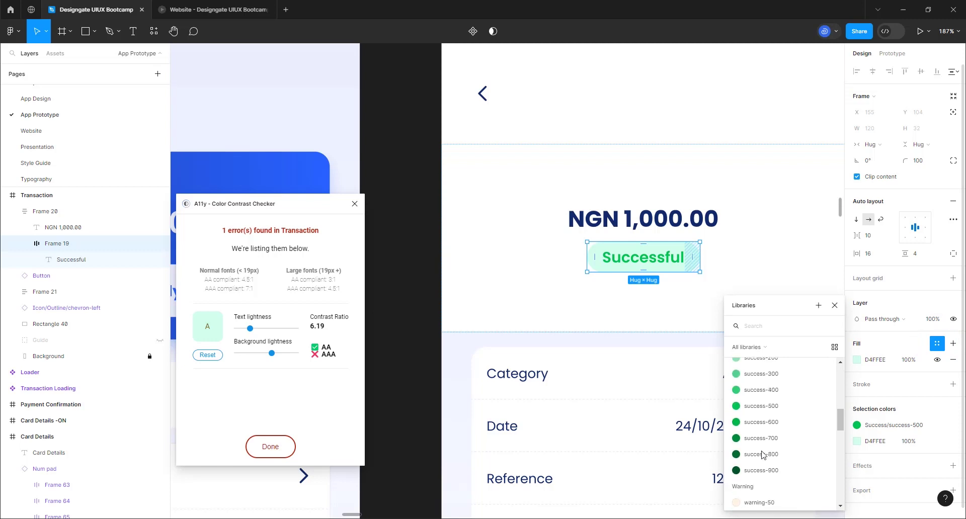
pyautogui.click(790, 408)
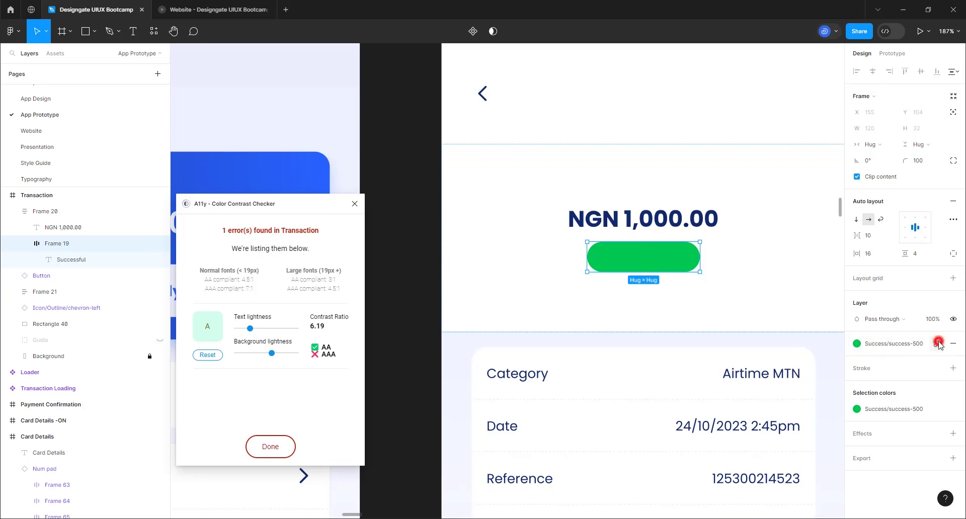
# - Detach the success-500 style from the badge background and set its fill opacity to 25%
pyautogui.click(939, 344)
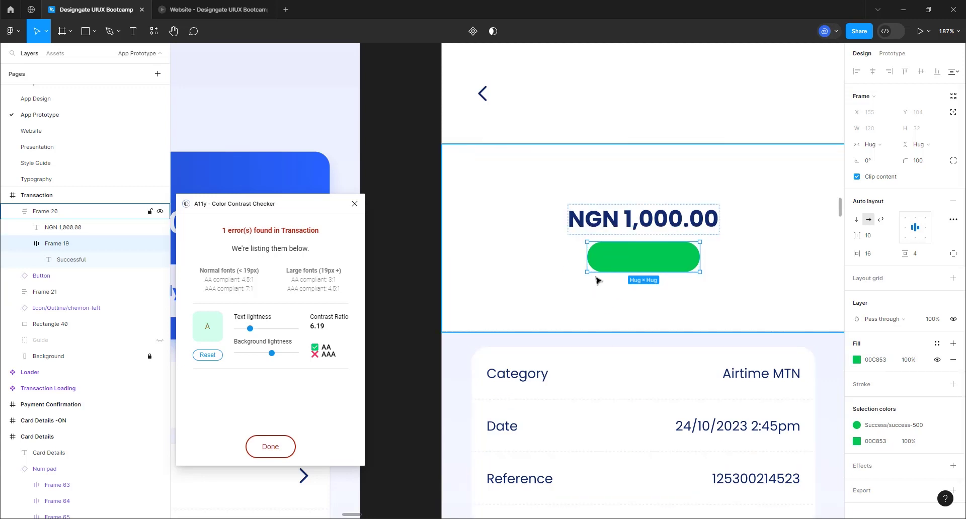
pyautogui.click(909, 360)
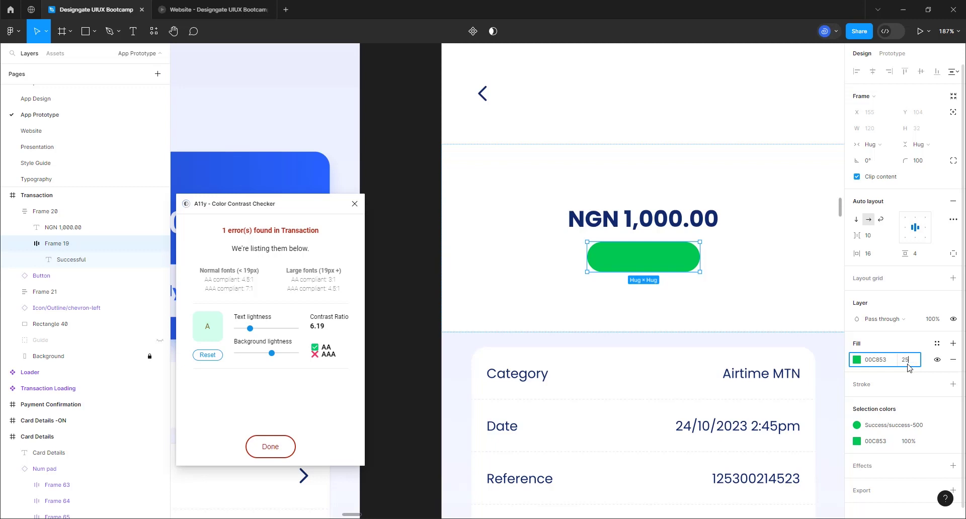
pyautogui.press('Return')
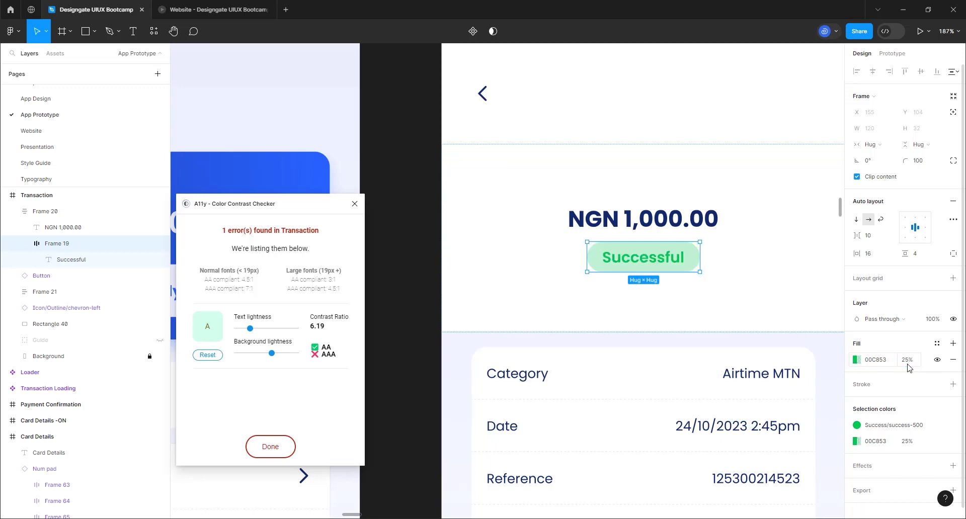
# - Detach the success-500 color style from the Successful text and set its fill opacity to 75%
pyautogui.doubleClick(624, 261)
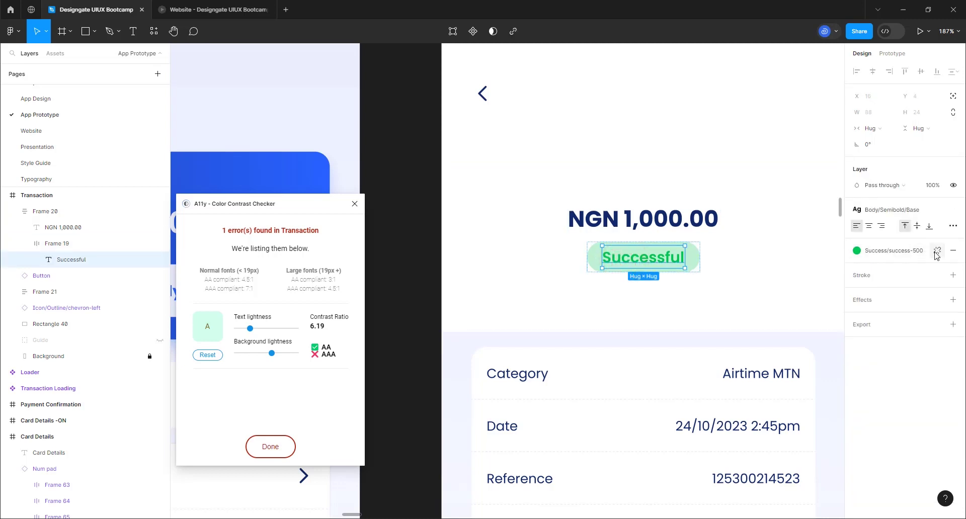
pyautogui.click(937, 251)
pyautogui.click(910, 267)
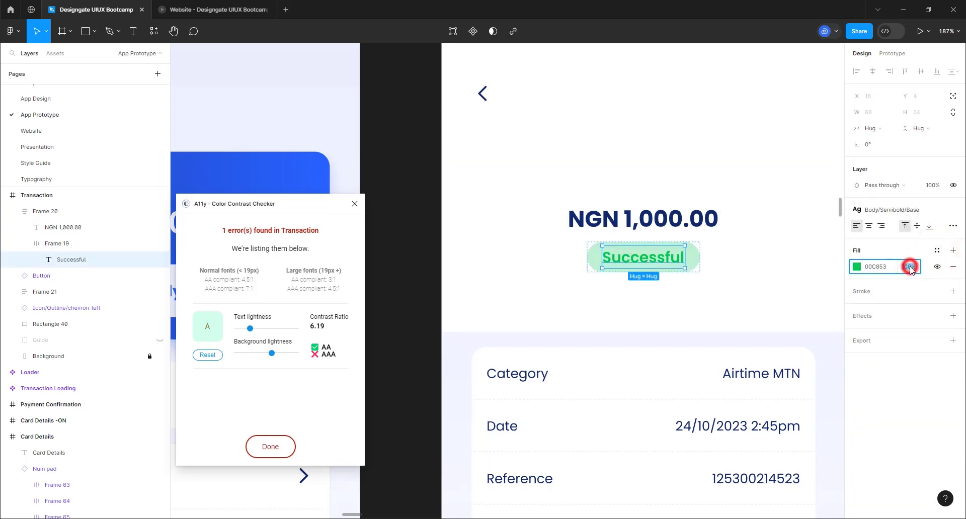
pyautogui.write('75')
pyautogui.press('Return')
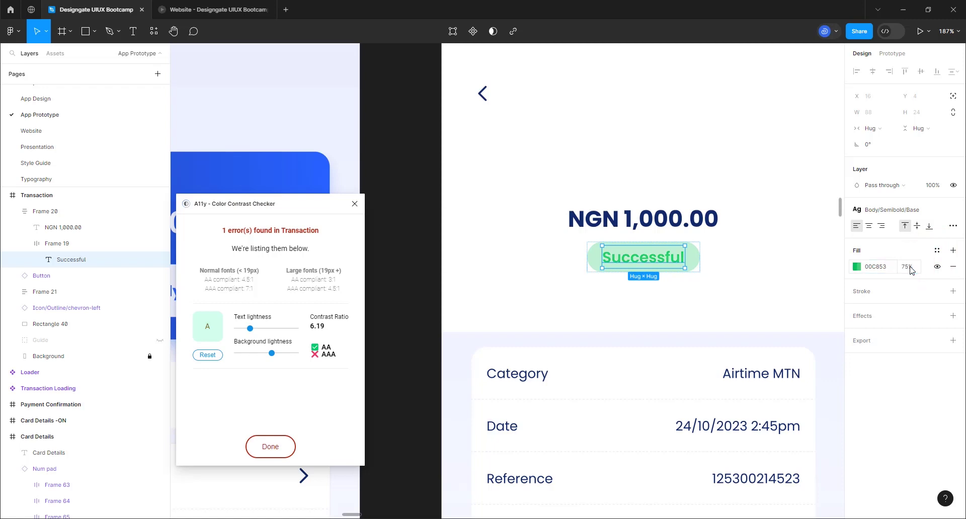
pyautogui.click(743, 316)
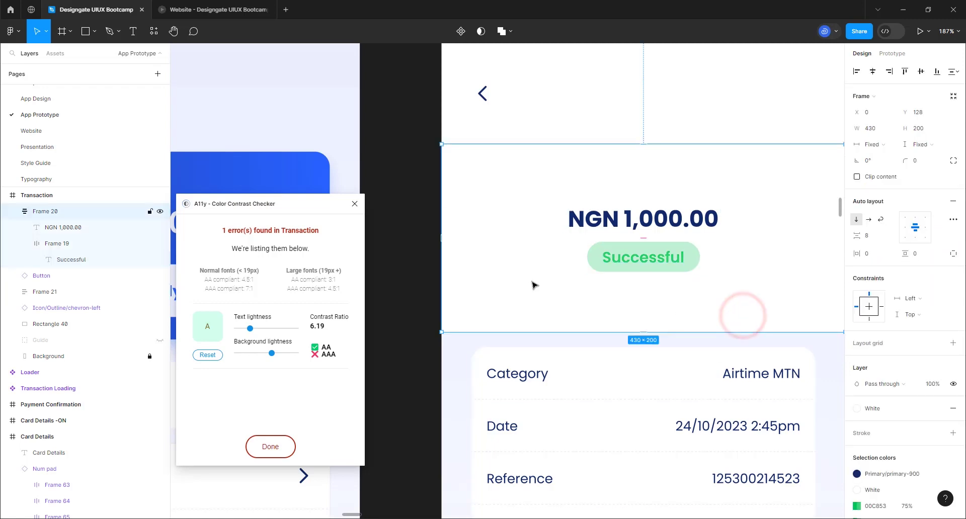
pyautogui.scroll(-5, 534, 285)
pyautogui.scroll(3, 744, 287)
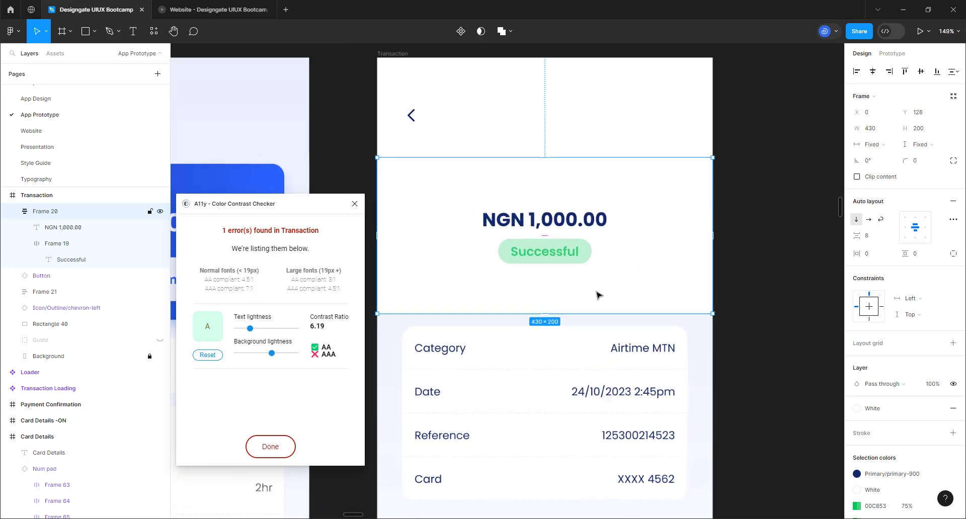
pyautogui.scroll(-2, 608, 295)
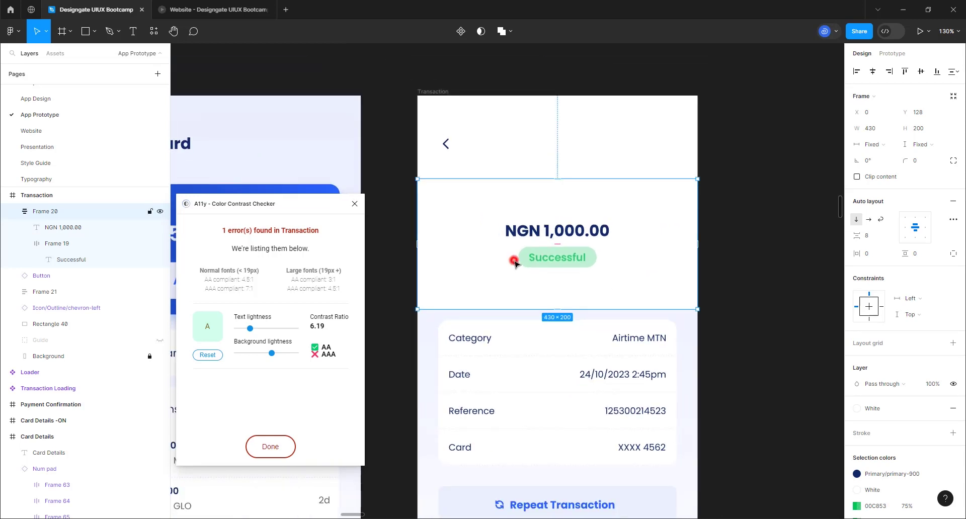
# - Set the Successful text's fill opacity to 100% and its layer opacity to 80%
pyautogui.click(561, 257)
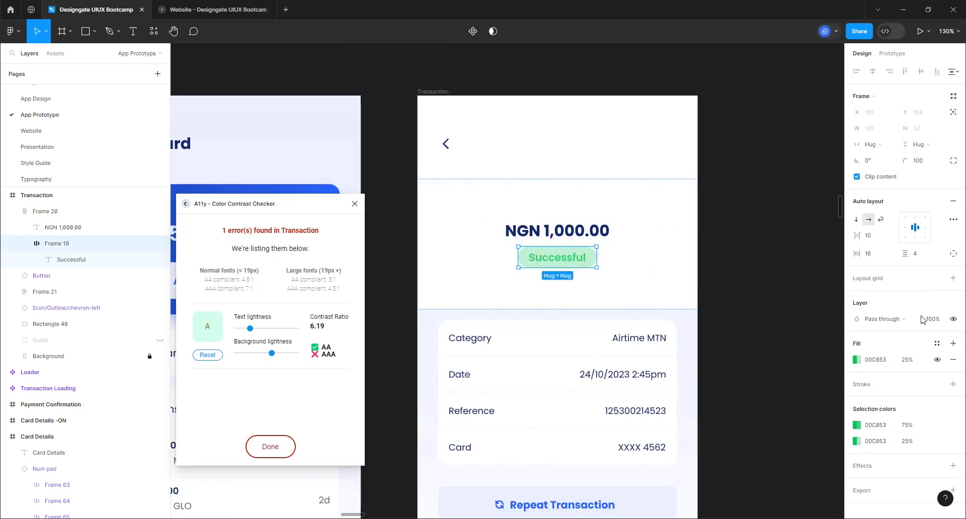
pyautogui.click(571, 257)
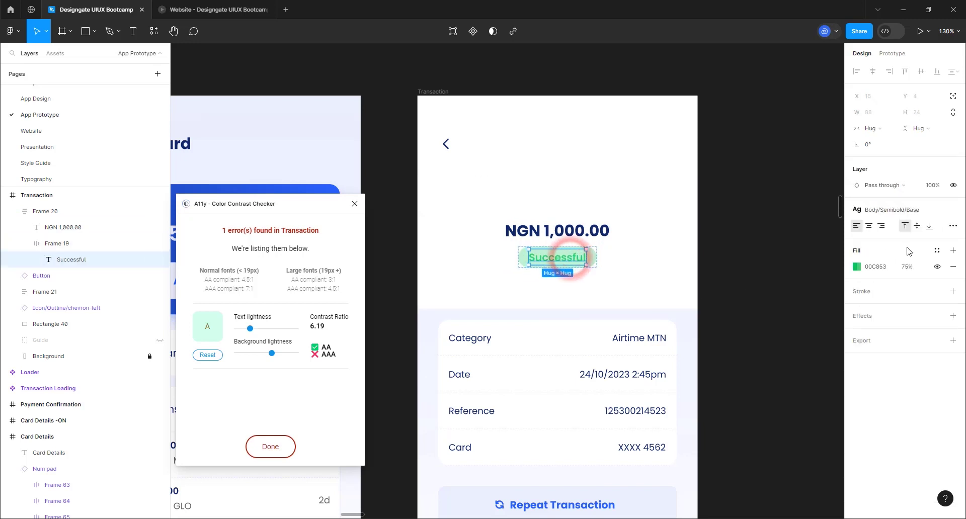
pyautogui.click(908, 267)
pyautogui.write('10')
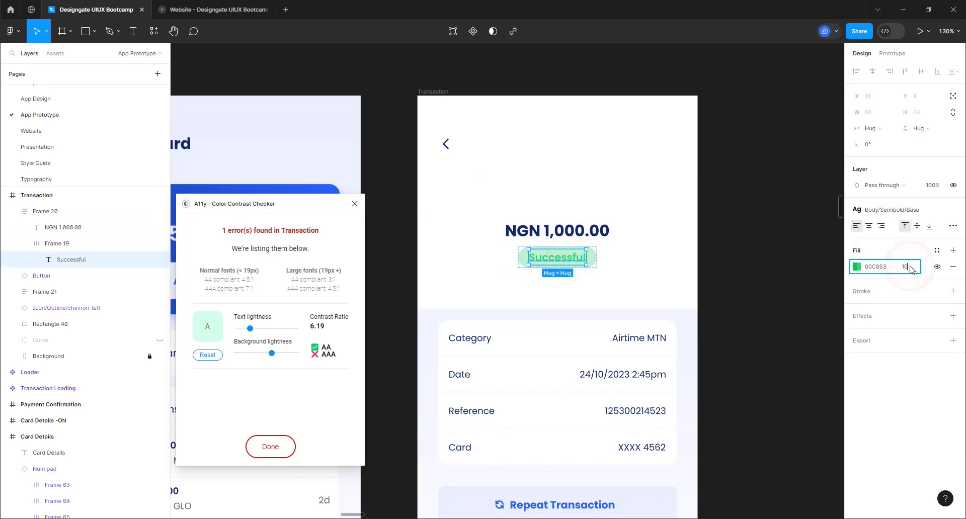
pyautogui.write('0')
pyautogui.press('Return')
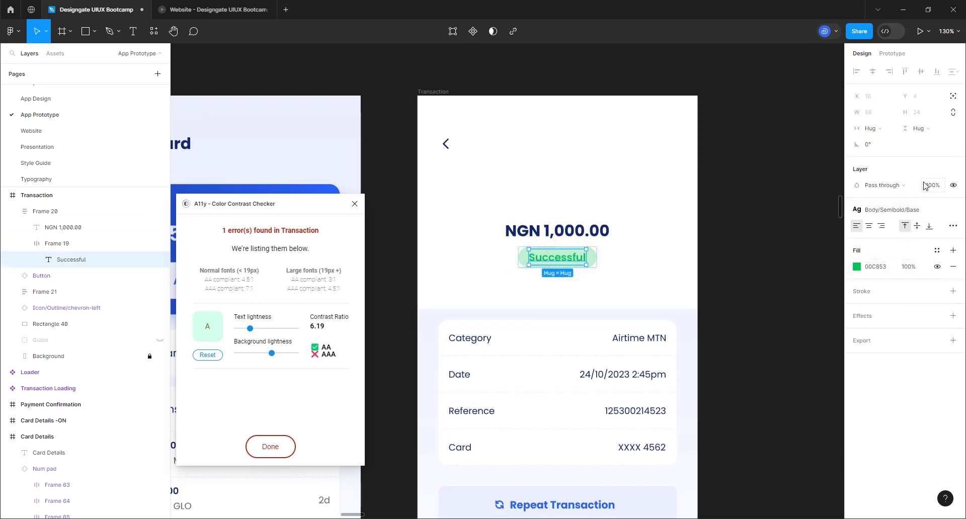
pyautogui.click(934, 185)
pyautogui.write('80')
pyautogui.press('Return')
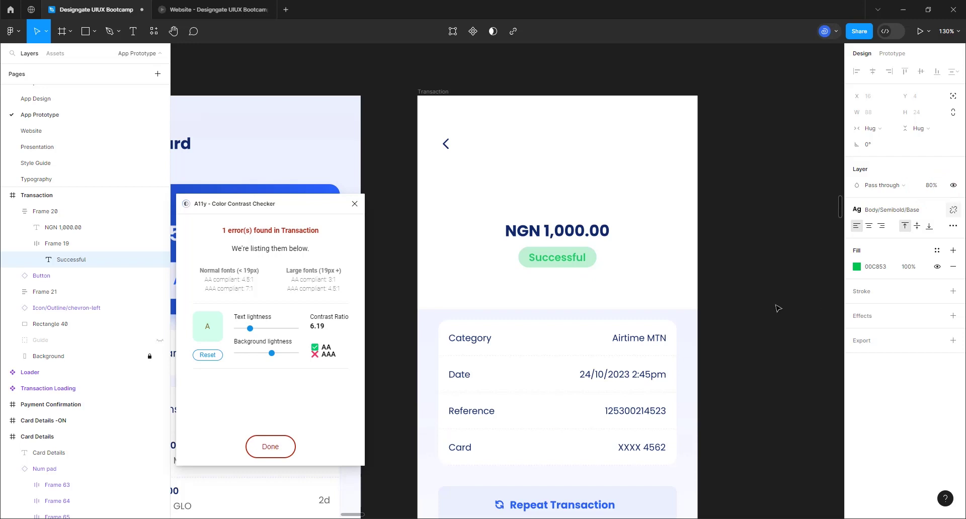
# - Try a 25% layer opacity on the whole Successful badge frame and undo it
pyautogui.click(590, 263)
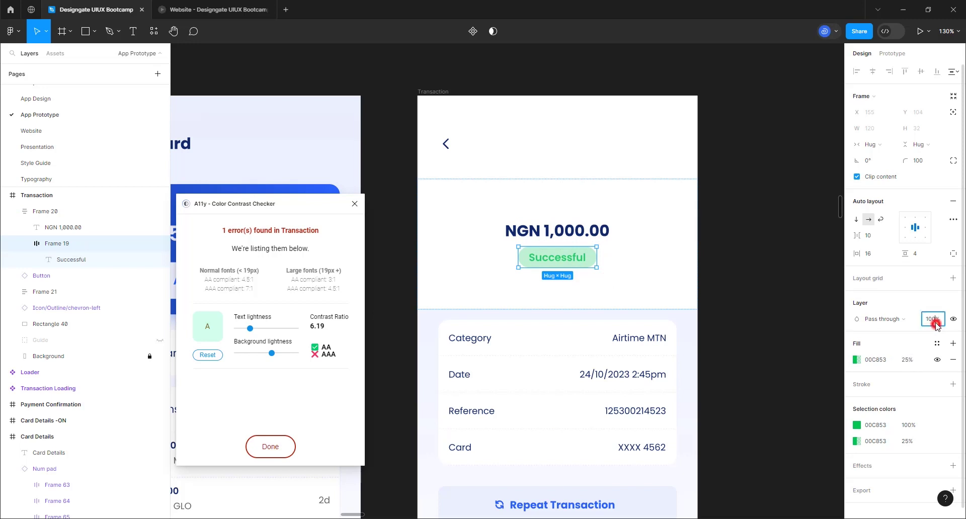
pyautogui.write('25')
pyautogui.press('Return')
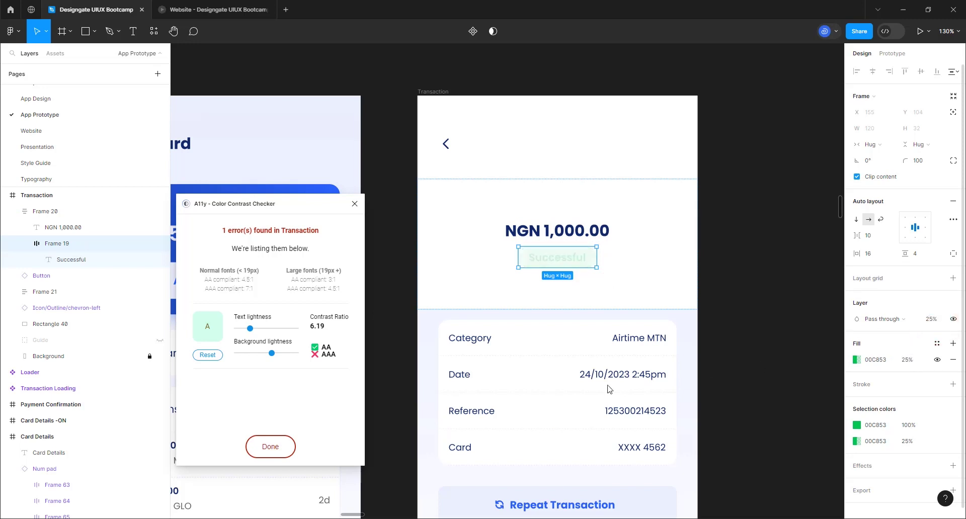
pyautogui.hotkey('ctrl', 'z')
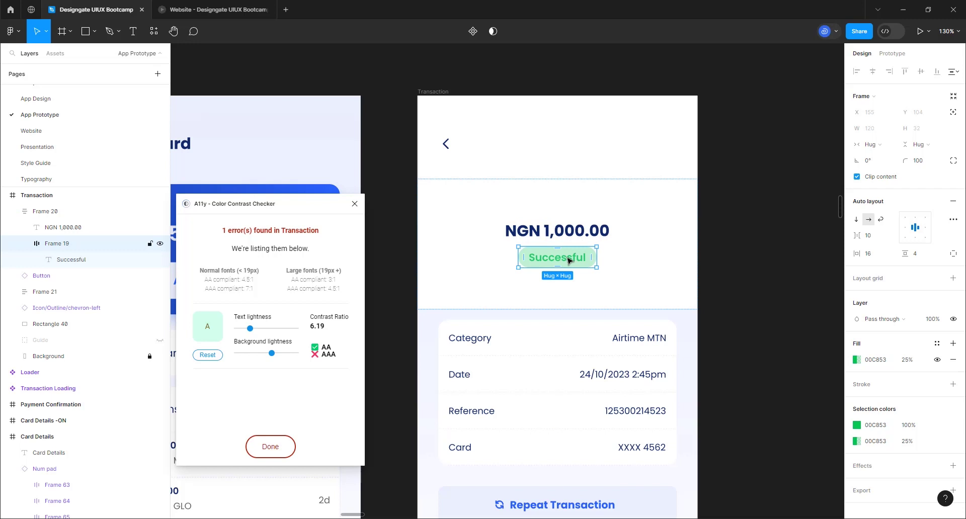
# - Rerun the contrast check on the Transaction frame with the edited Successful badge
pyautogui.scroll(-2, 684, 300)
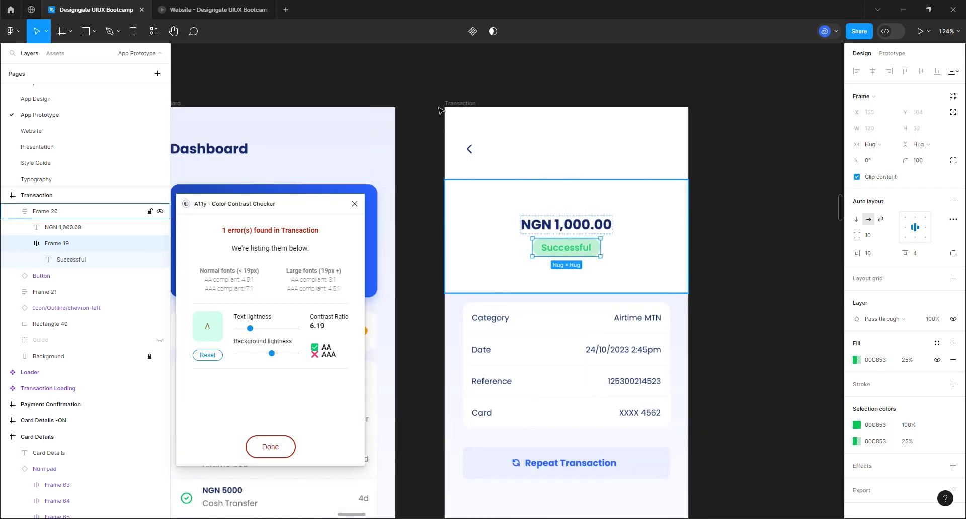
pyautogui.scroll(-3, 441, 109)
pyautogui.click(466, 106)
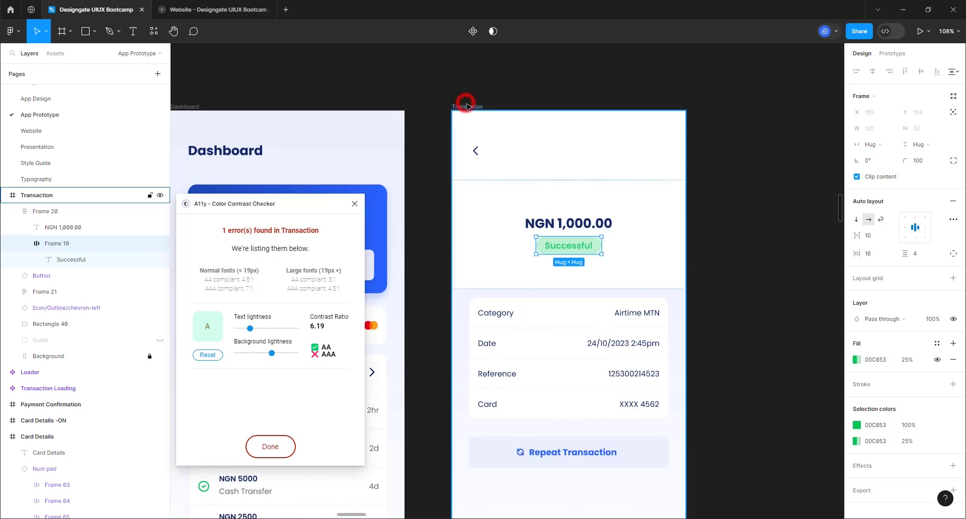
pyautogui.click(280, 443)
pyautogui.click(266, 330)
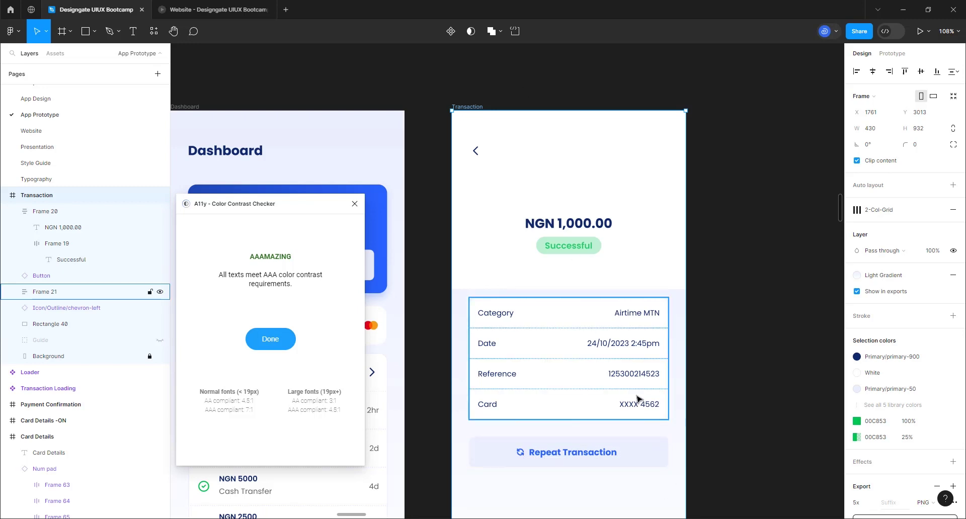
# - Look over the remaining app screens, from Add Amount down to the Transaction Summary and All Transactions frames
pyautogui.scroll(-5, 645, 216)
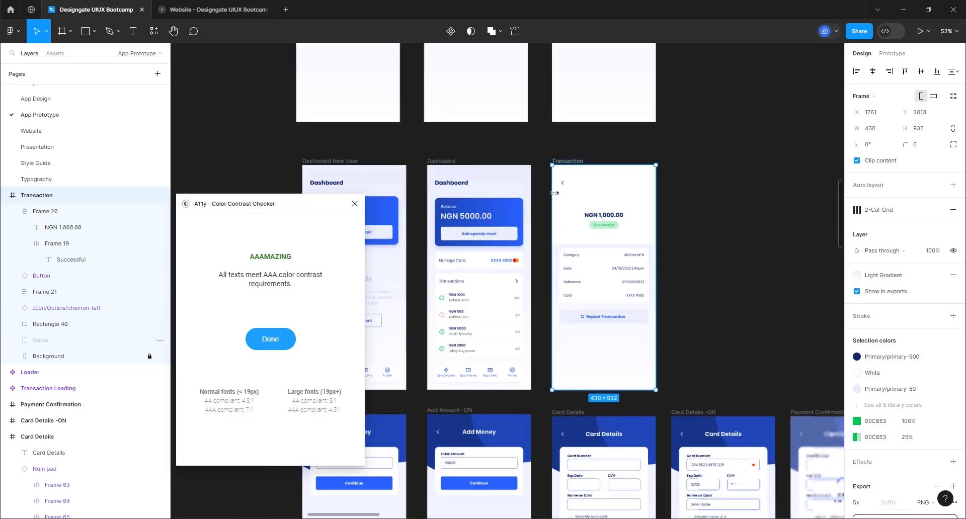
pyautogui.scroll(-3, 555, 193)
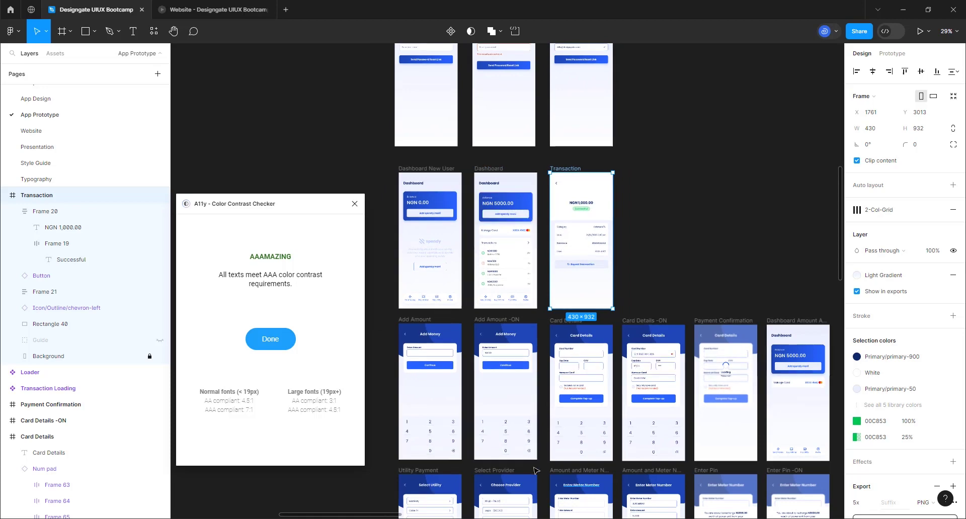
pyautogui.scroll(-2, 508, 362)
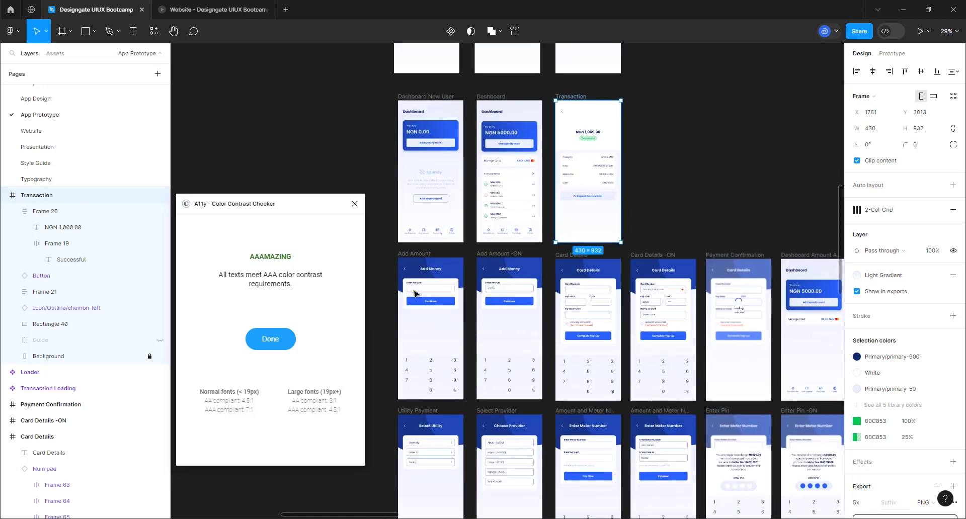
pyautogui.scroll(3, 415, 294)
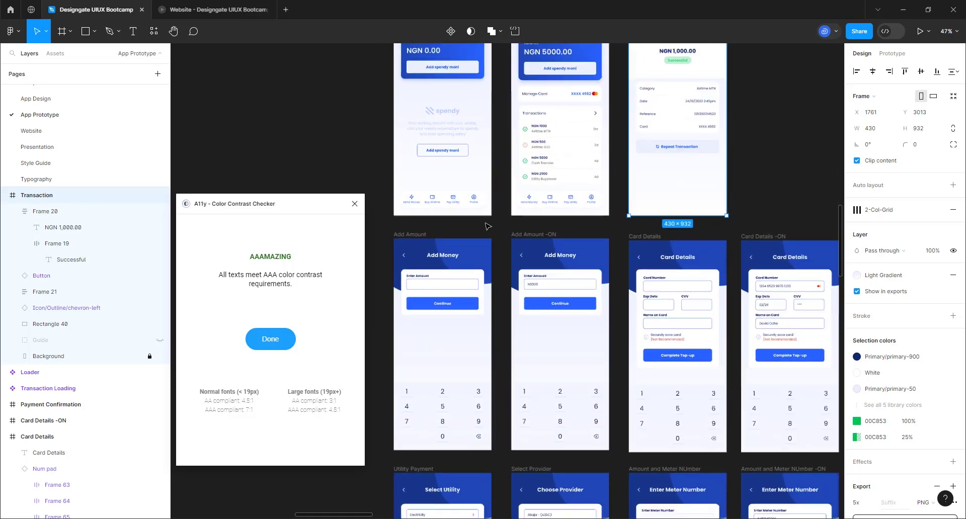
pyautogui.scroll(-8, 487, 226)
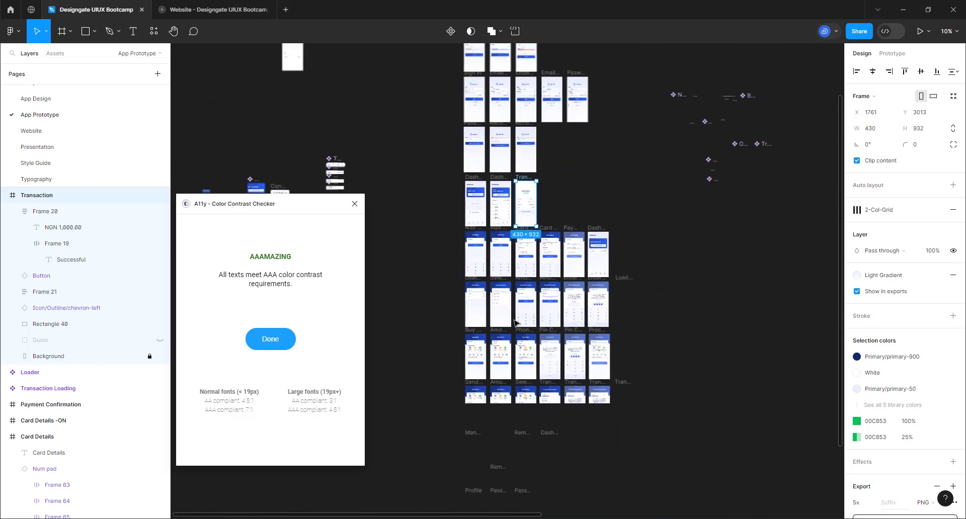
pyautogui.scroll(3, 511, 413)
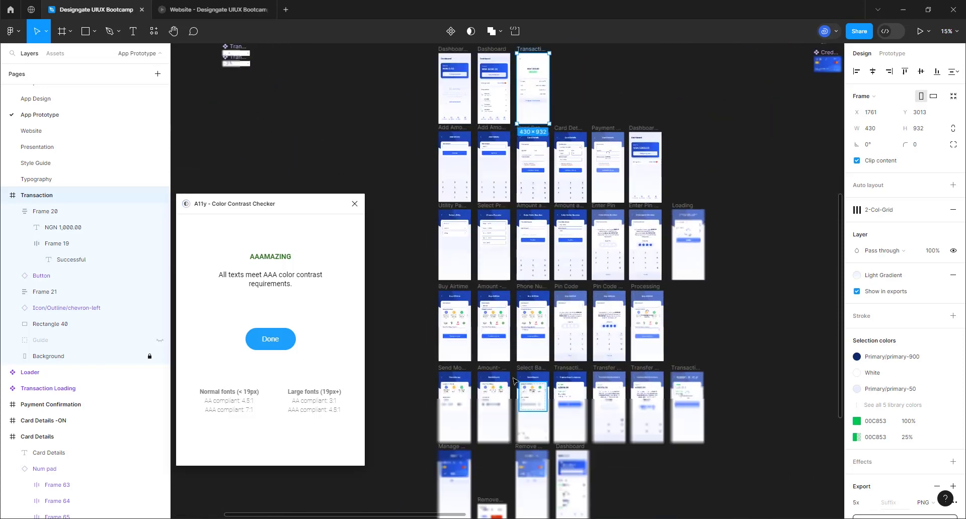
pyautogui.scroll(-10, 513, 381)
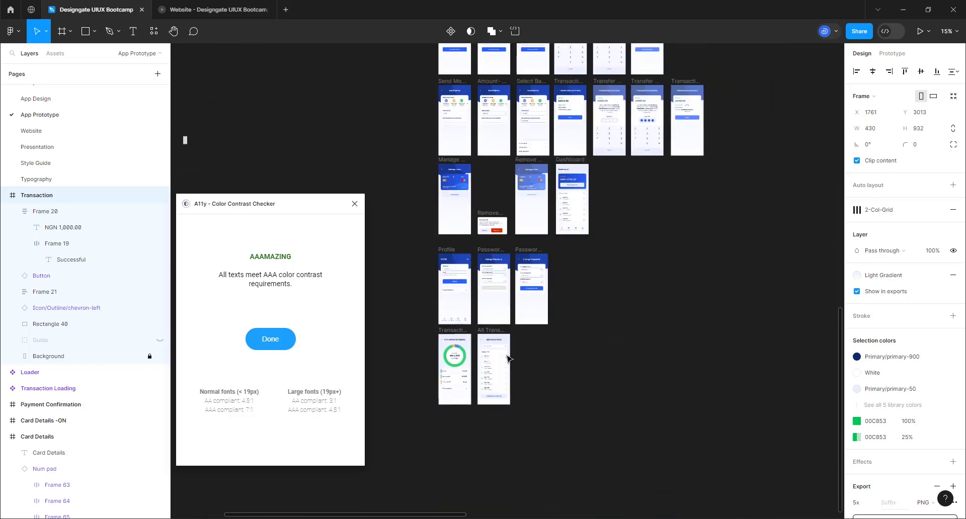
pyautogui.scroll(5, 483, 352)
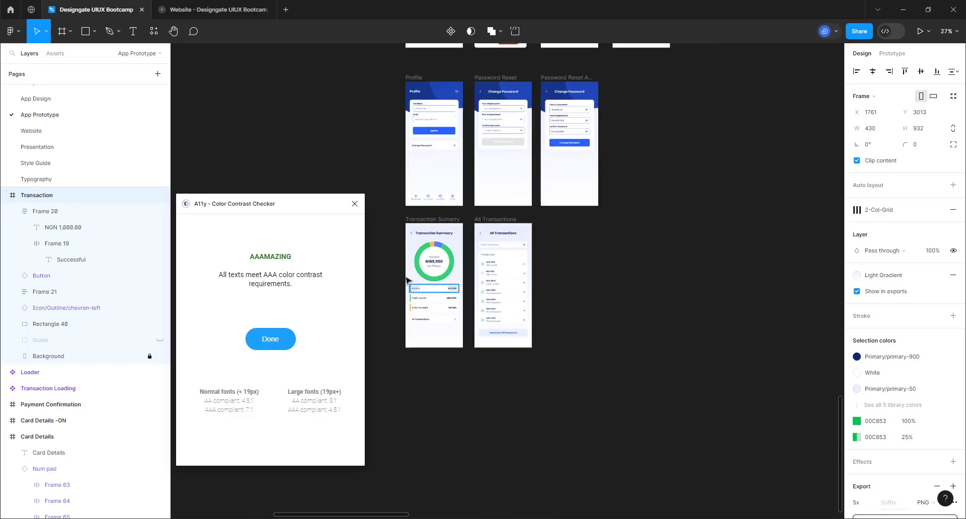
pyautogui.scroll(6, 407, 280)
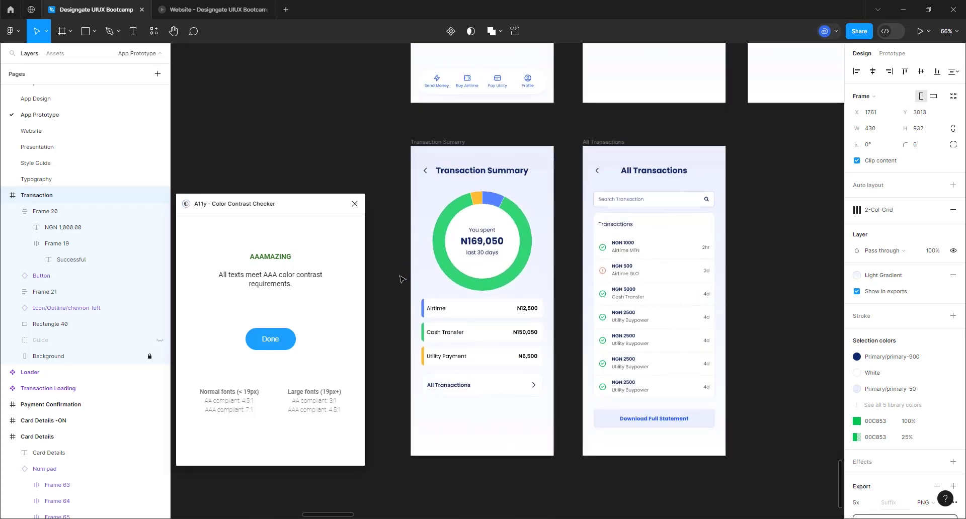
pyautogui.scroll(1, 403, 279)
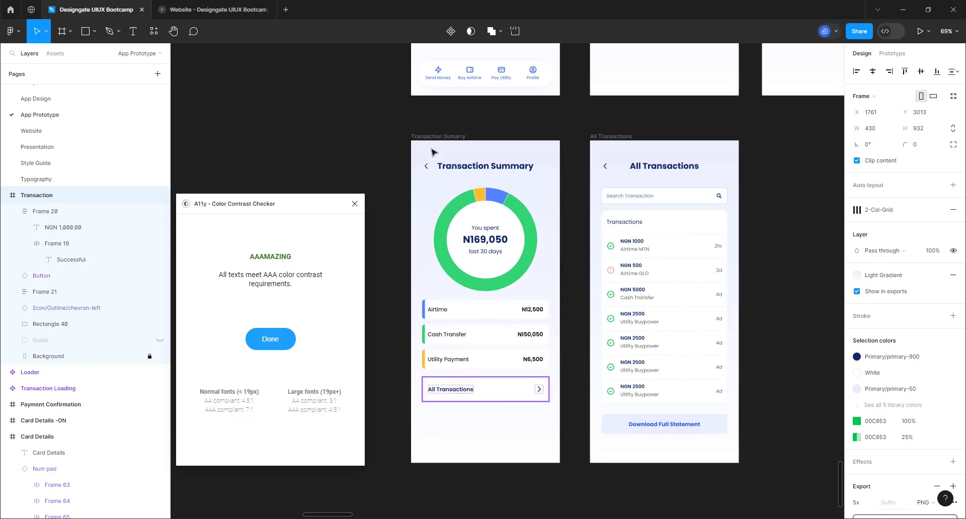
# - Run the contrast check on the Transaction Summary frame
pyautogui.click(449, 136)
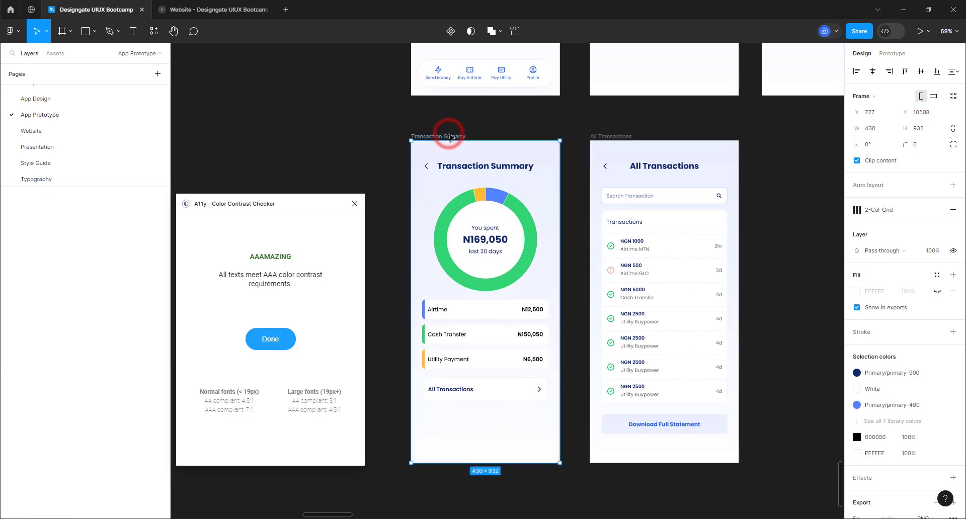
pyautogui.click(283, 336)
pyautogui.click(276, 331)
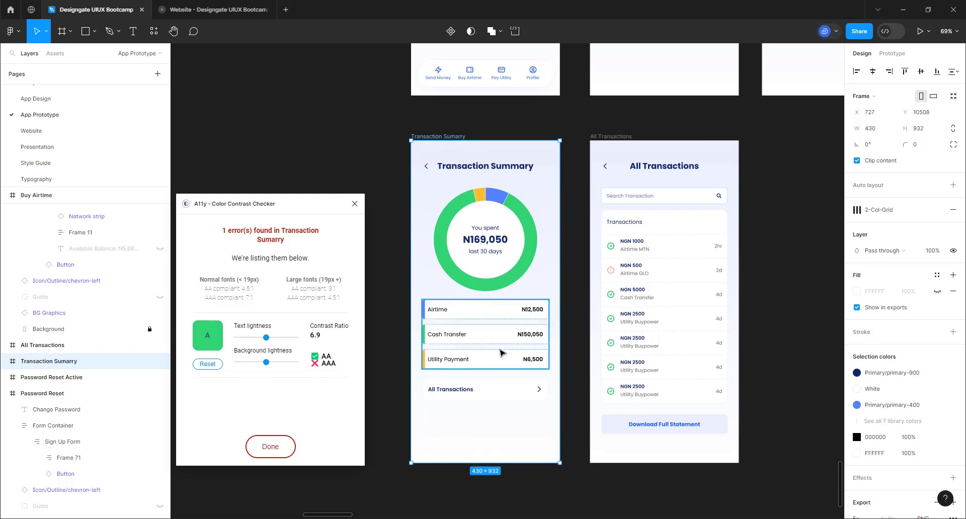
# - Run the contrast check on the Password Reset frame and examine the contrast ratios of the listed errors
pyautogui.scroll(-3, 526, 365)
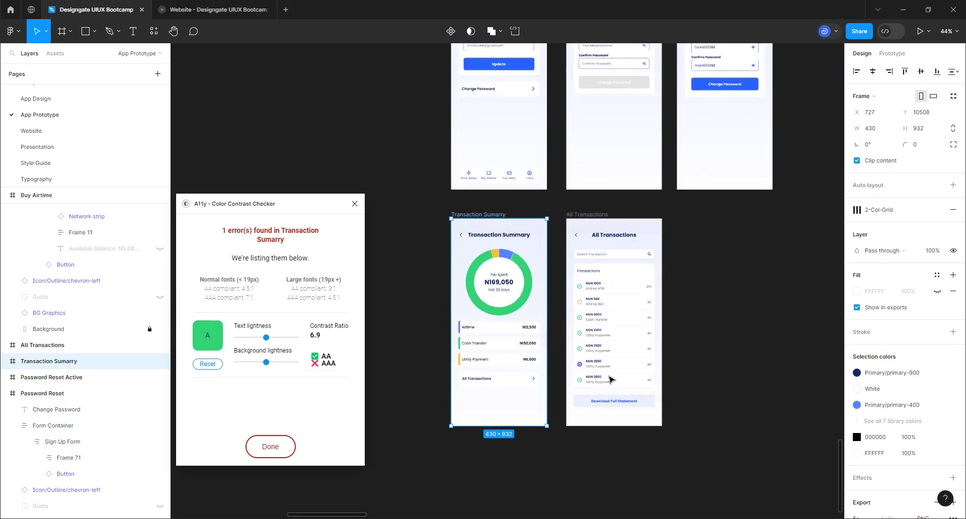
pyautogui.scroll(-4, 611, 362)
pyautogui.scroll(5, 648, 104)
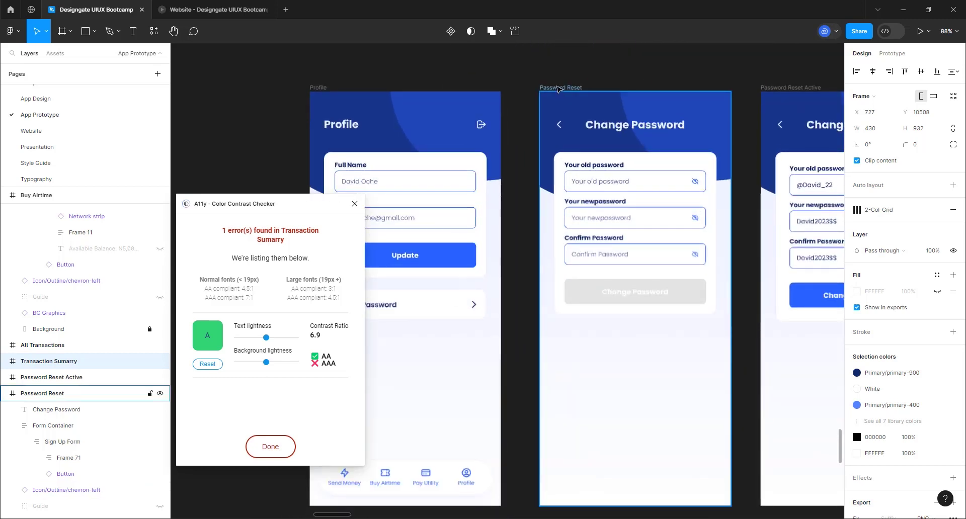
pyautogui.click(557, 87)
pyautogui.click(270, 446)
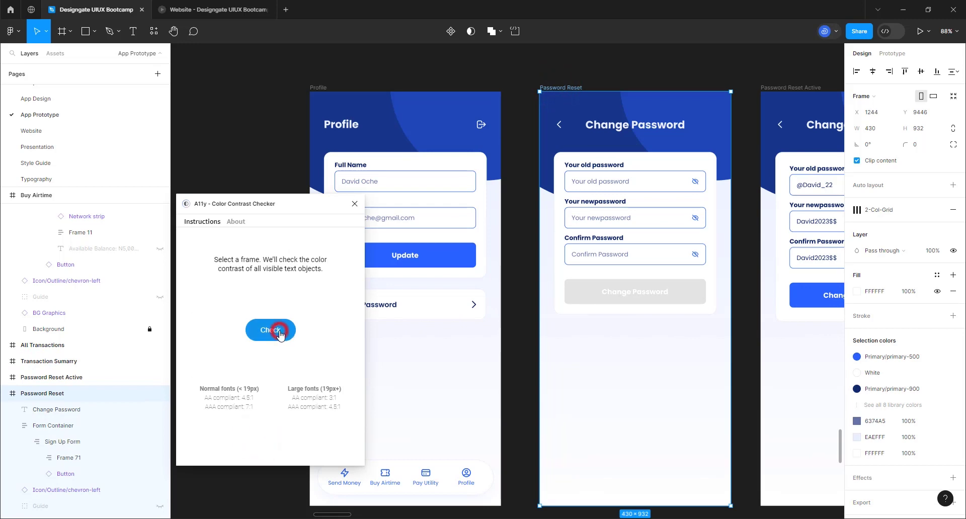
pyautogui.click(280, 334)
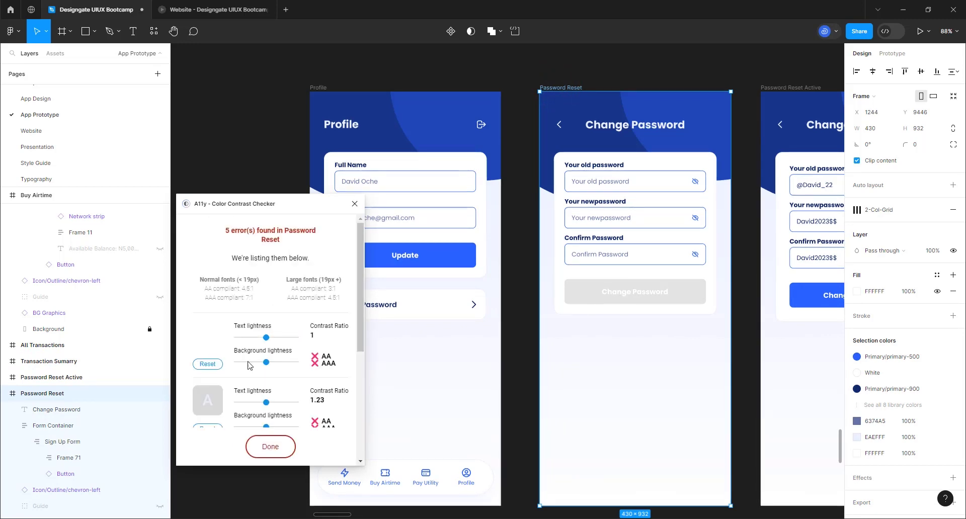
pyautogui.scroll(-3, 224, 262)
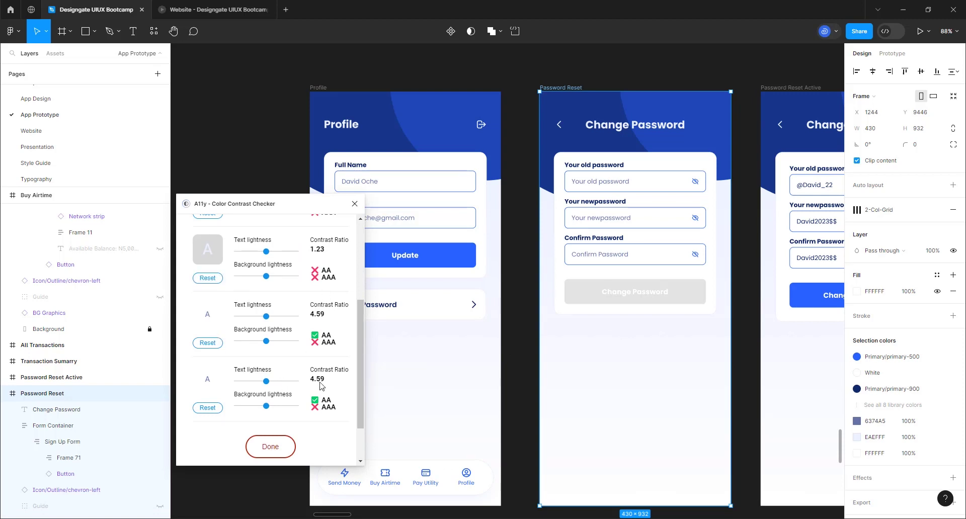
pyautogui.scroll(3, 322, 386)
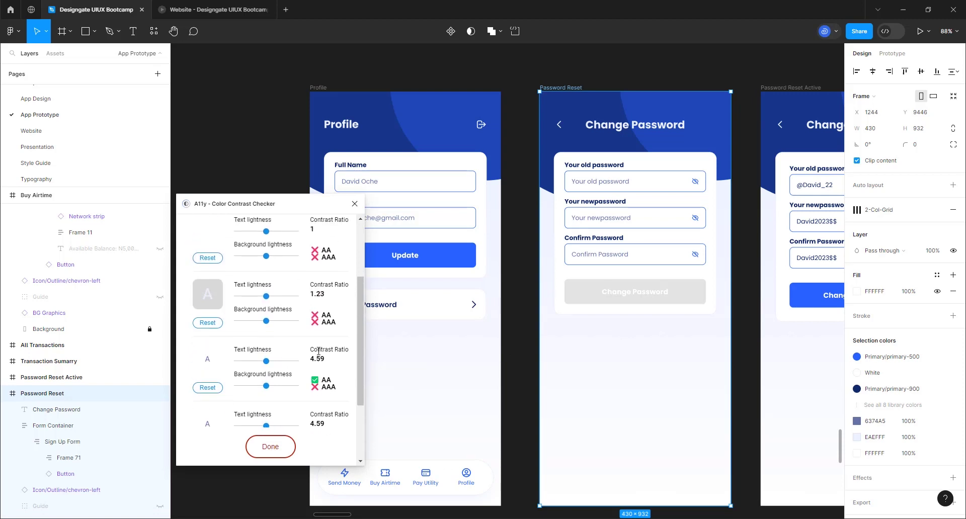
# - Change the fill of the Change Password button on the Password Reset frame to the neutral-900 library color
pyautogui.scroll(3, 322, 315)
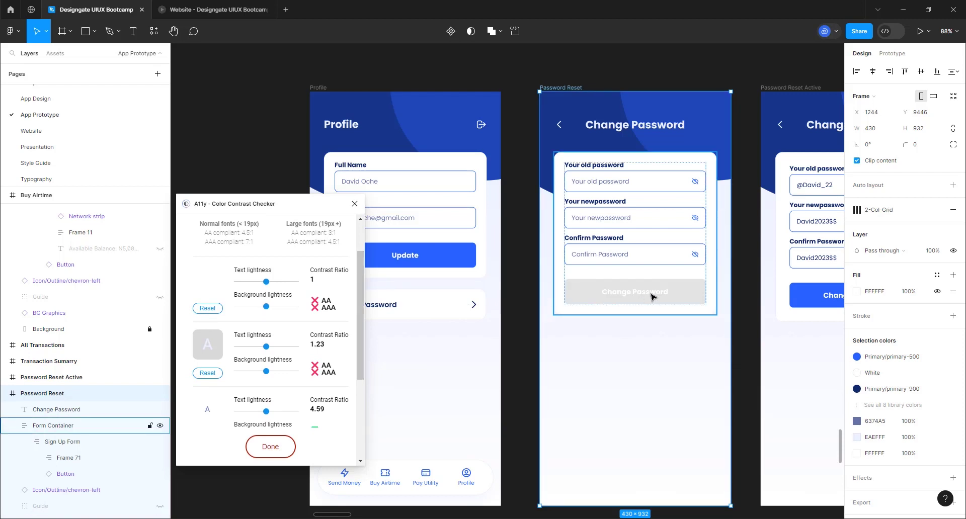
pyautogui.click(673, 299)
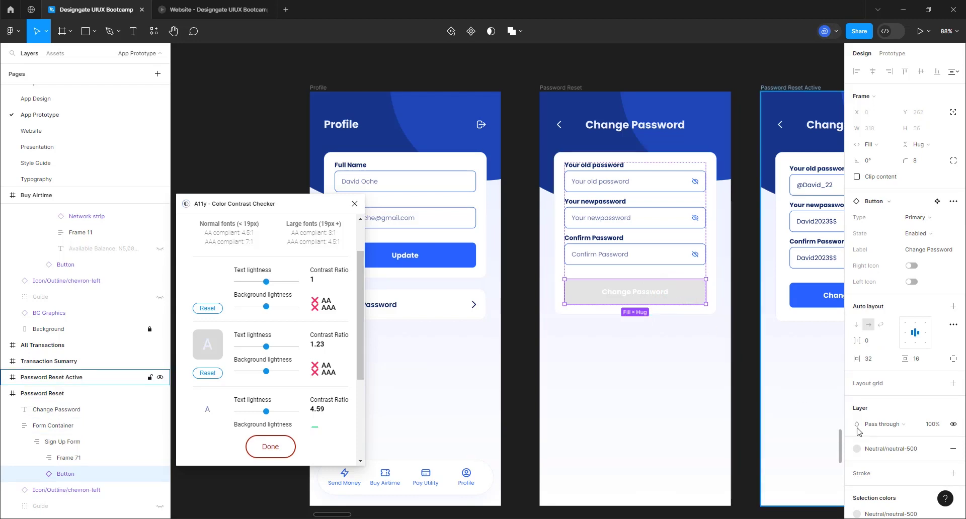
pyautogui.click(883, 446)
pyautogui.scroll(-1, 798, 430)
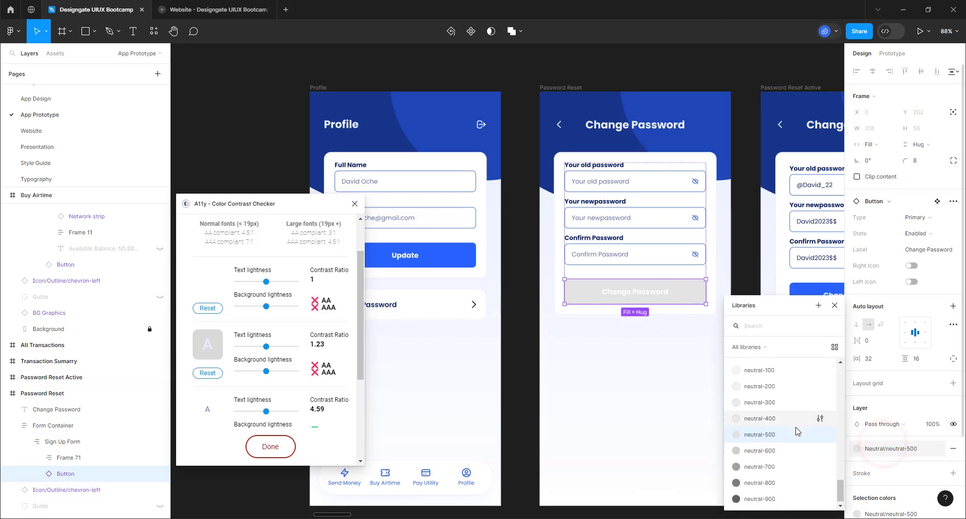
pyautogui.click(760, 499)
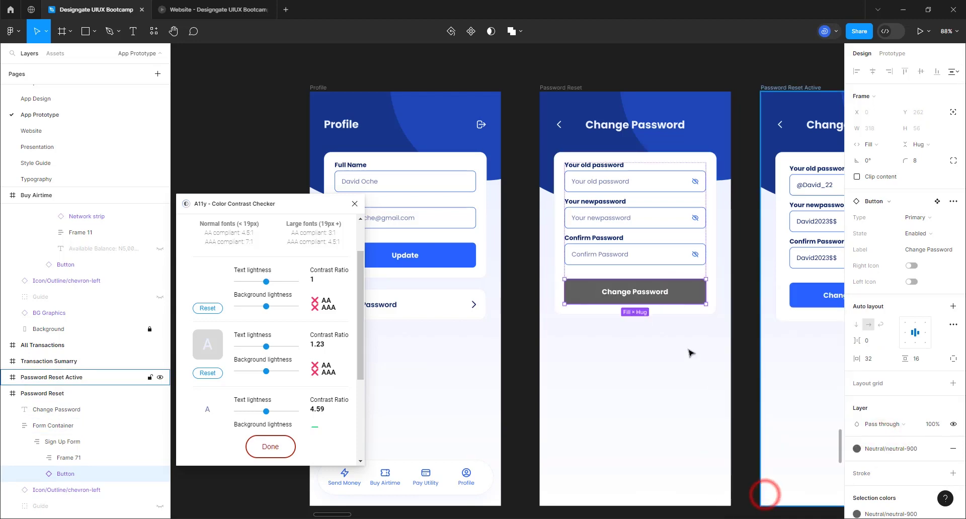
# - Recolor the Change Password button's label with neutral-900 and detach that color from its library style
pyautogui.doubleClick(651, 293)
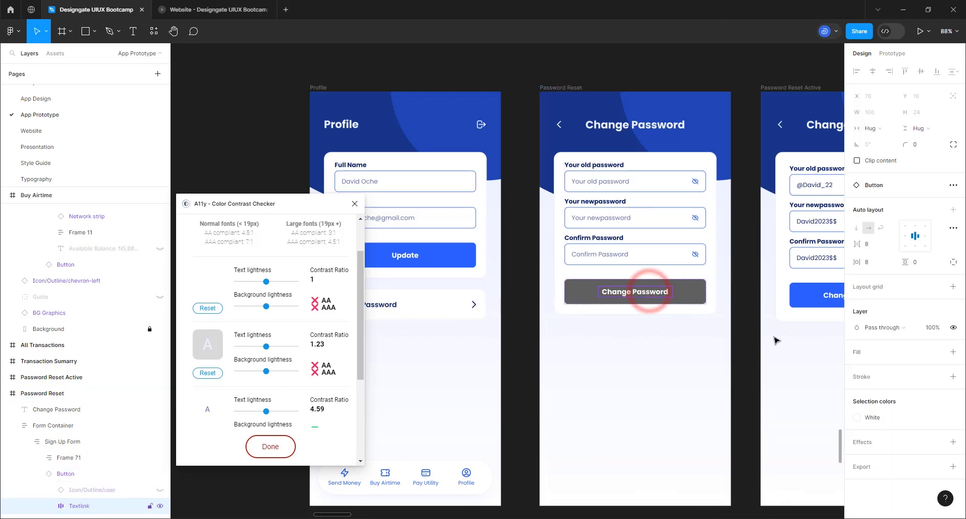
pyautogui.click(894, 418)
pyautogui.scroll(-10, 794, 437)
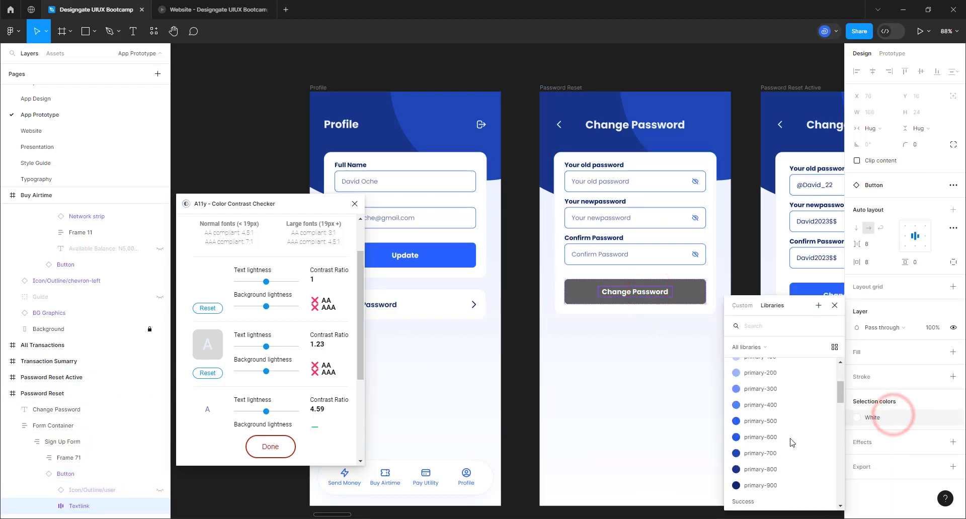
pyautogui.scroll(-5, 785, 458)
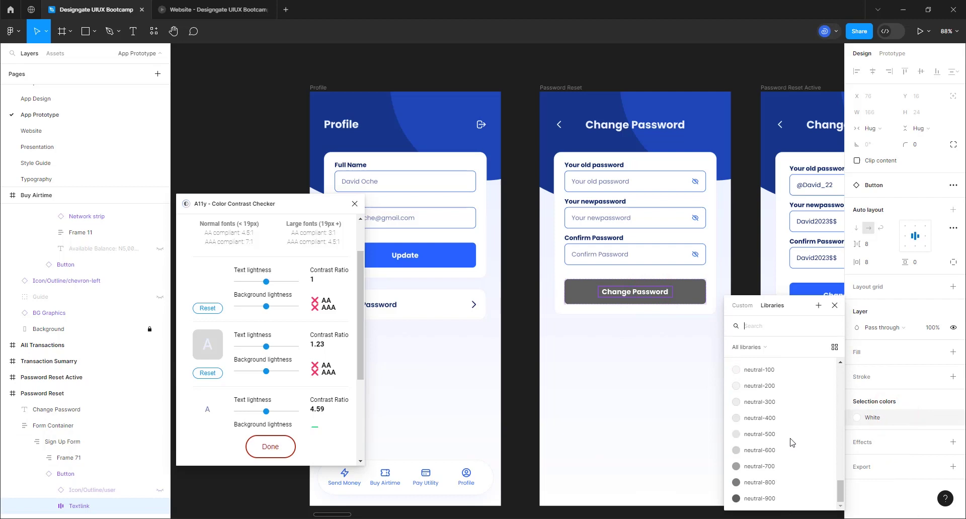
pyautogui.click(764, 494)
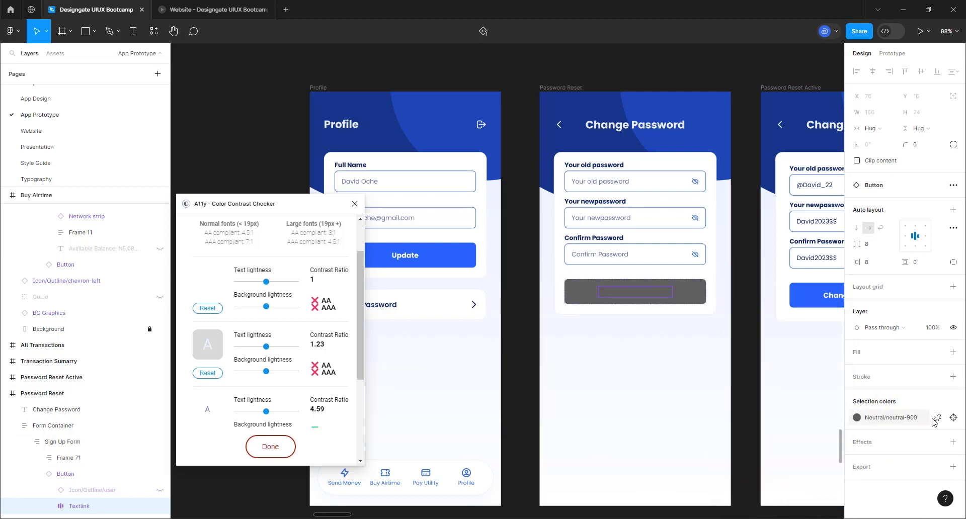
pyautogui.click(937, 419)
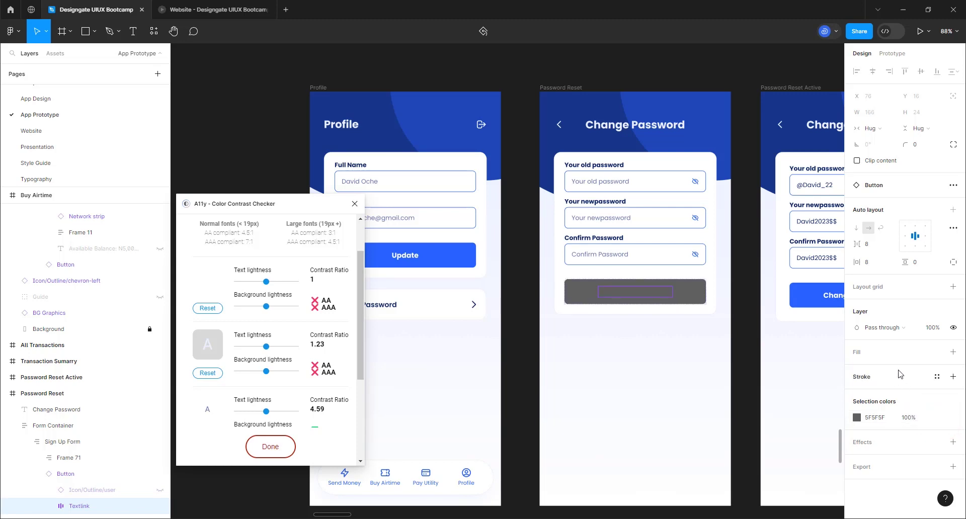
pyautogui.click(631, 298)
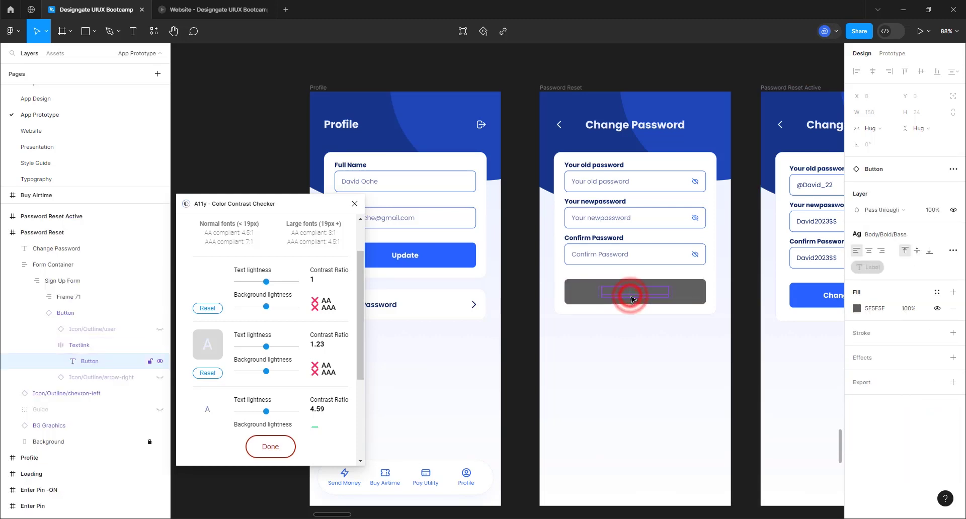
pyautogui.click(937, 212)
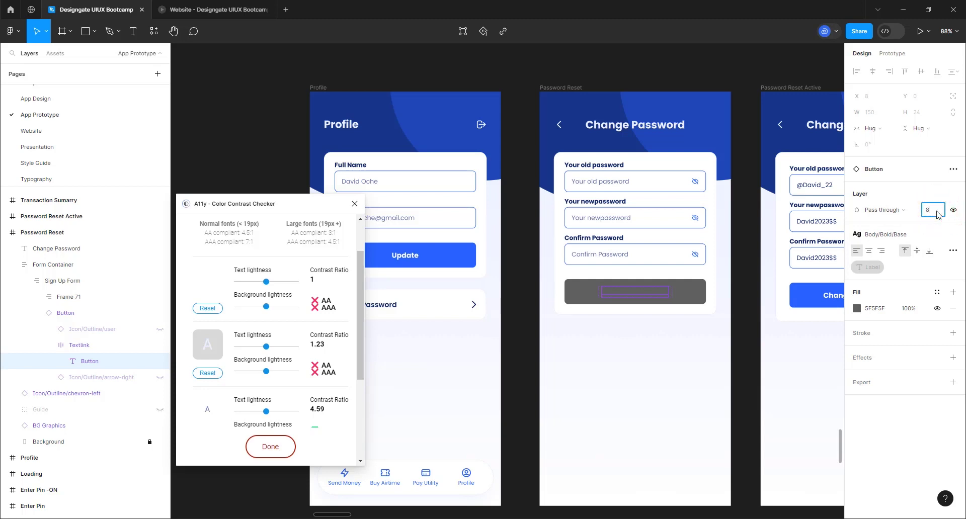
# - Detach the Change Password button's fill from its library style and set the fill opacity to 25%
pyautogui.click(683, 284)
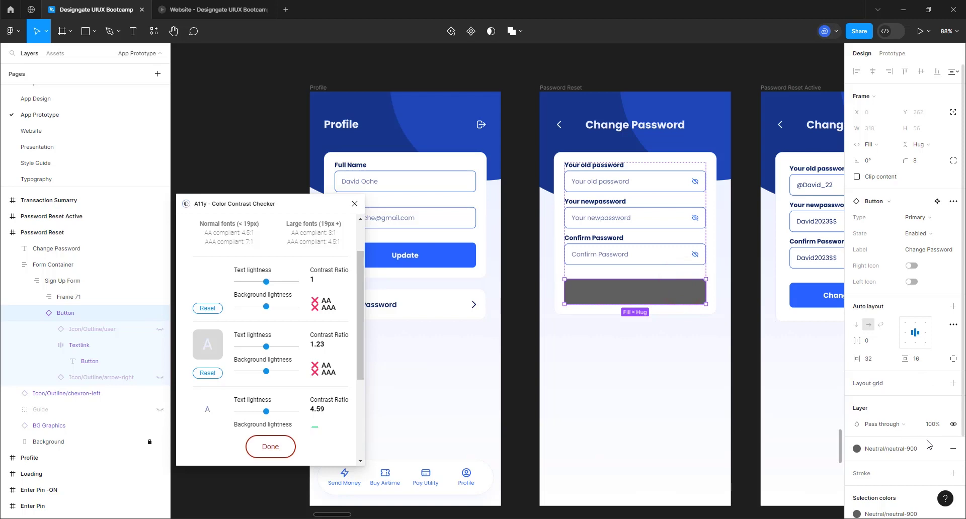
pyautogui.click(937, 449)
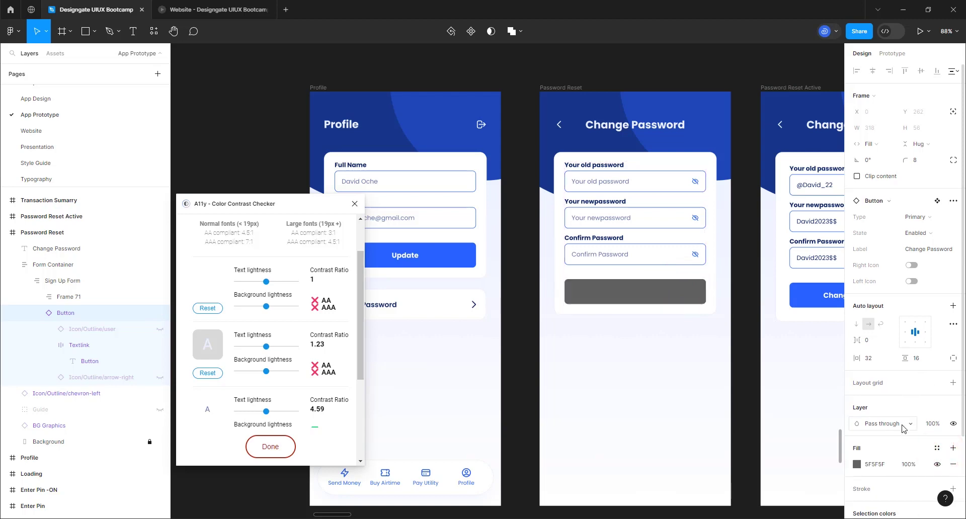
pyautogui.scroll(-3, 907, 402)
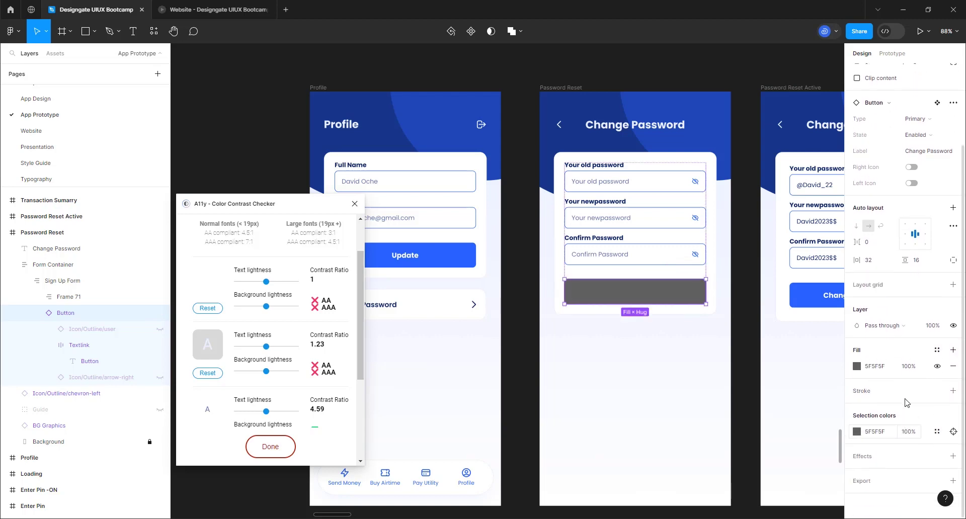
pyautogui.click(910, 368)
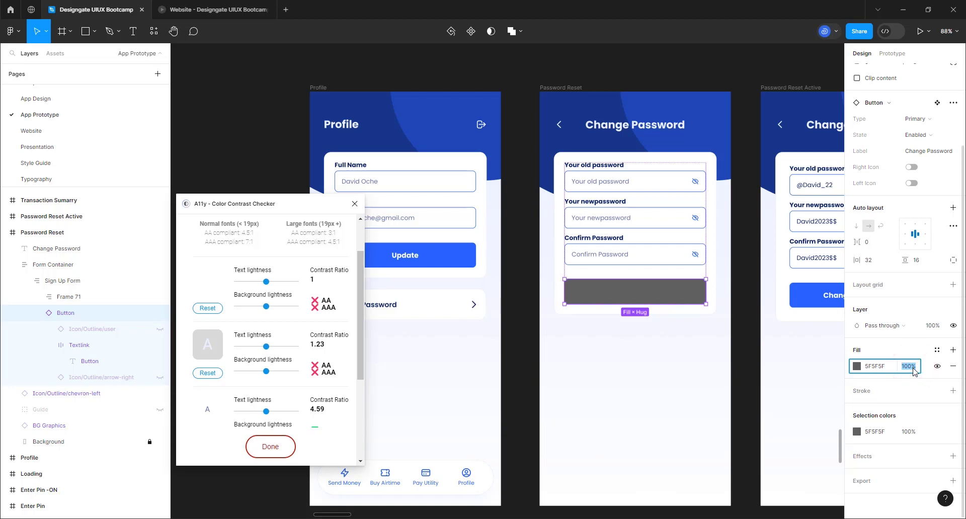
pyautogui.press('Return')
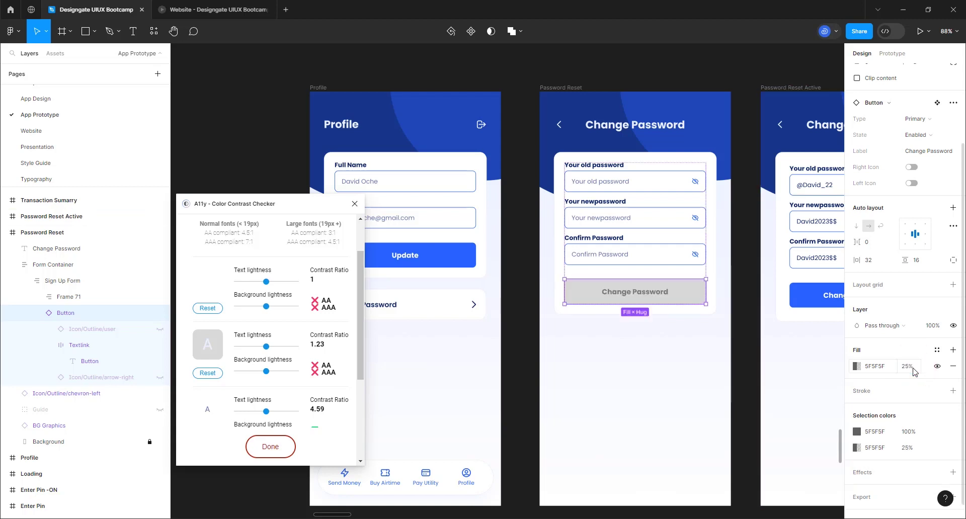
# - Rerun the contrast check on the Password Reset frame with the recolored button and examine the listed ratios
pyautogui.click(594, 388)
pyautogui.scroll(-1, 641, 356)
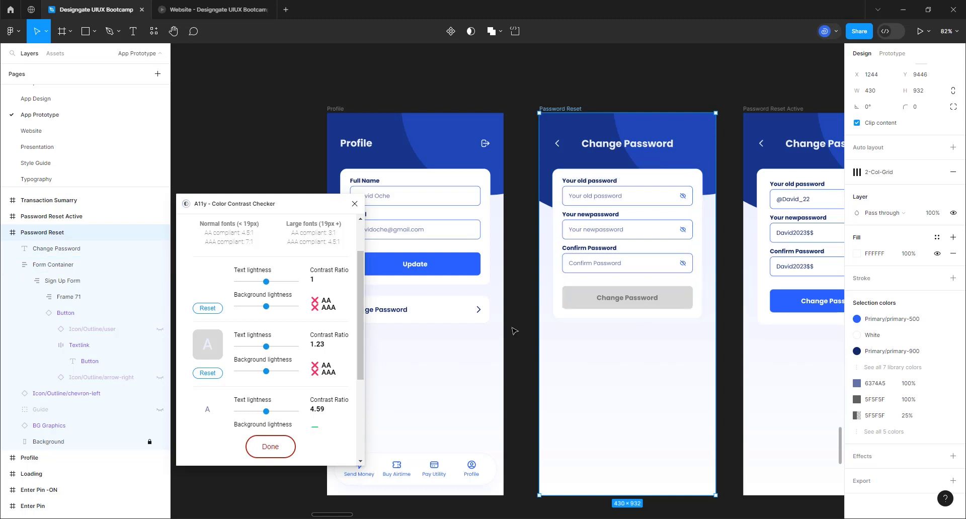
pyautogui.click(572, 88)
pyautogui.click(562, 108)
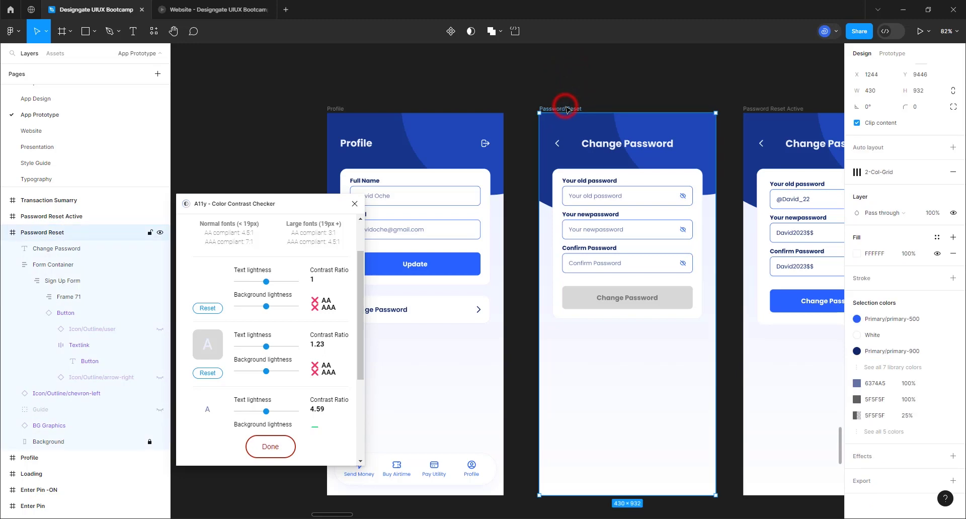
pyautogui.click(270, 447)
pyautogui.click(274, 342)
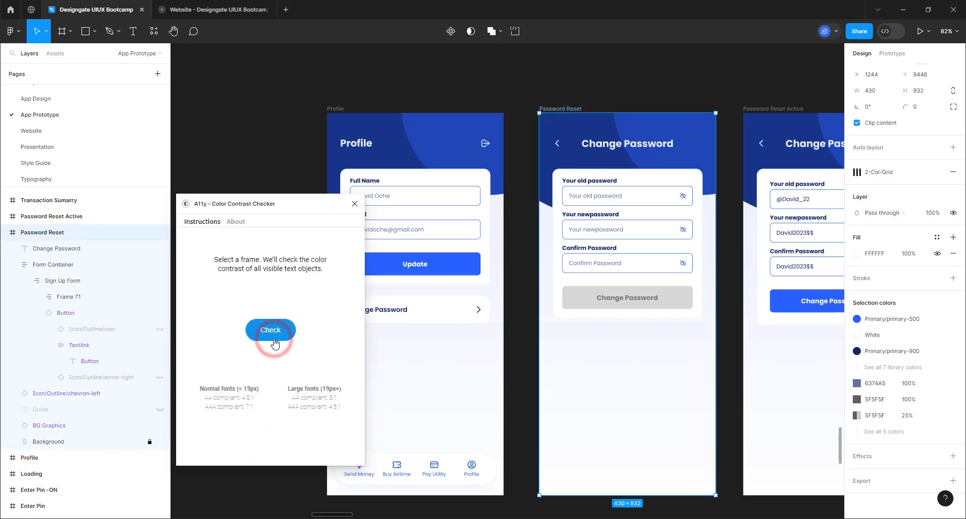
pyautogui.scroll(-3, 297, 350)
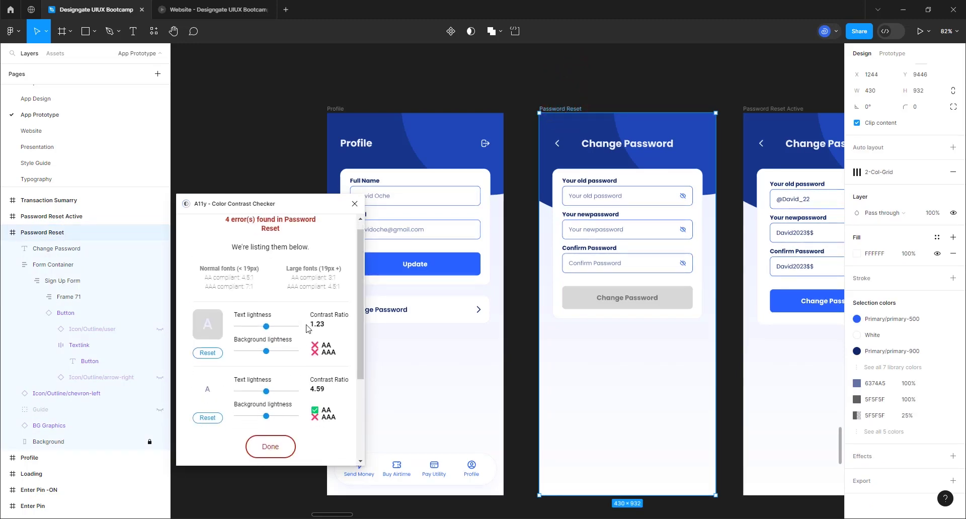
# - Try a darker text lightness on the first listed contrast error, and reset it
pyautogui.scroll(2, 275, 335)
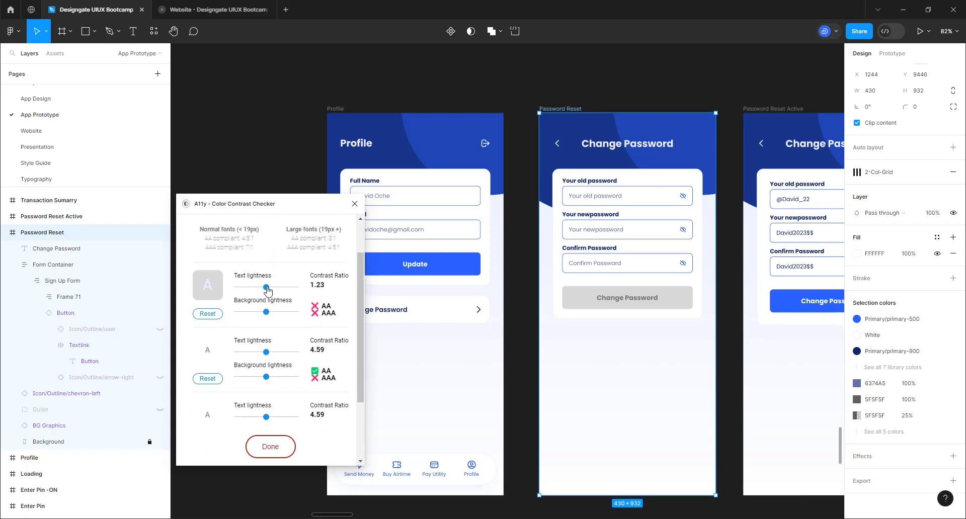
pyautogui.moveTo(266, 288); pyautogui.dragTo(245, 303)
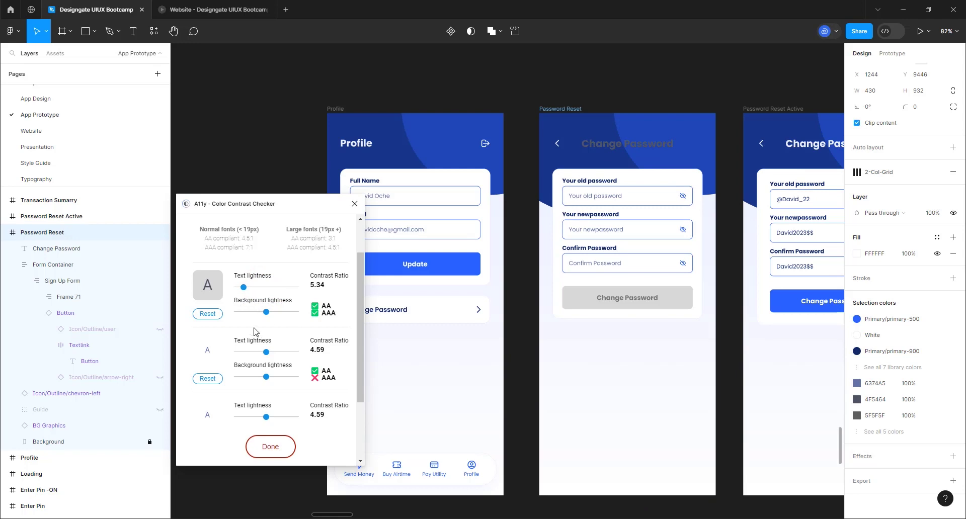
pyautogui.click(206, 314)
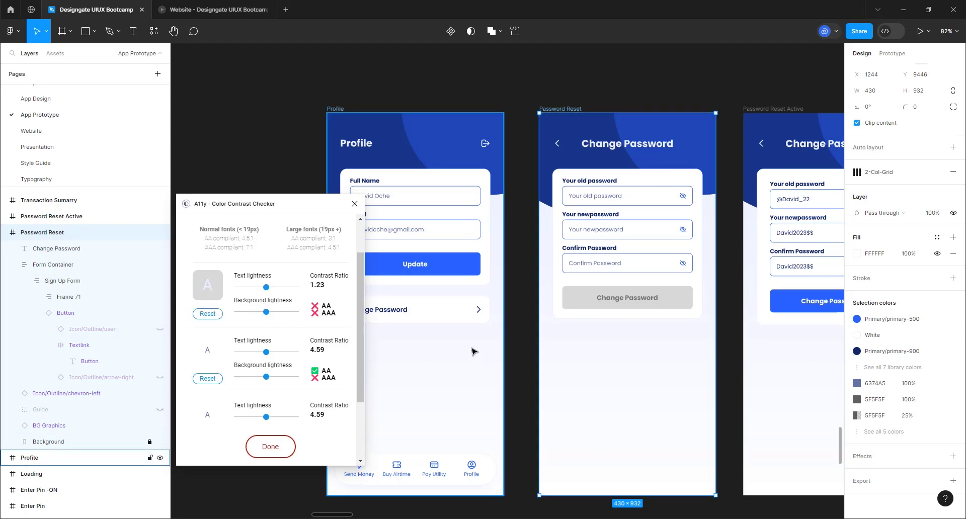
pyautogui.scroll(-3, 519, 348)
pyautogui.scroll(-5, 519, 348)
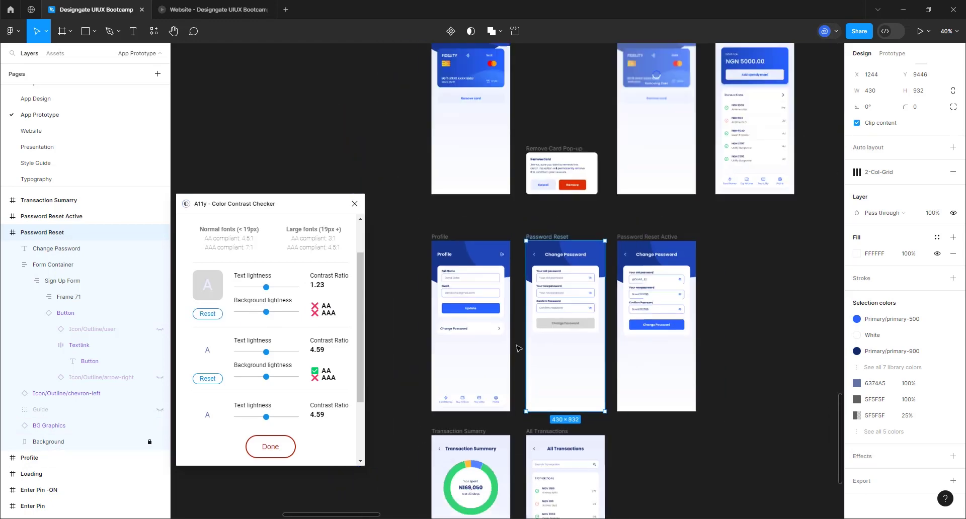
pyautogui.scroll(4, 488, 448)
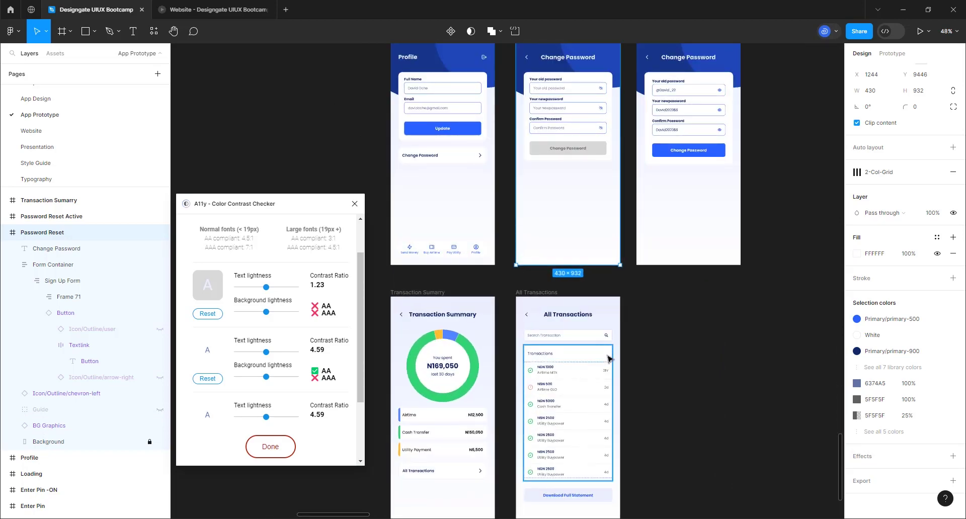
pyautogui.scroll(-3, 609, 360)
pyautogui.scroll(3, 570, 80)
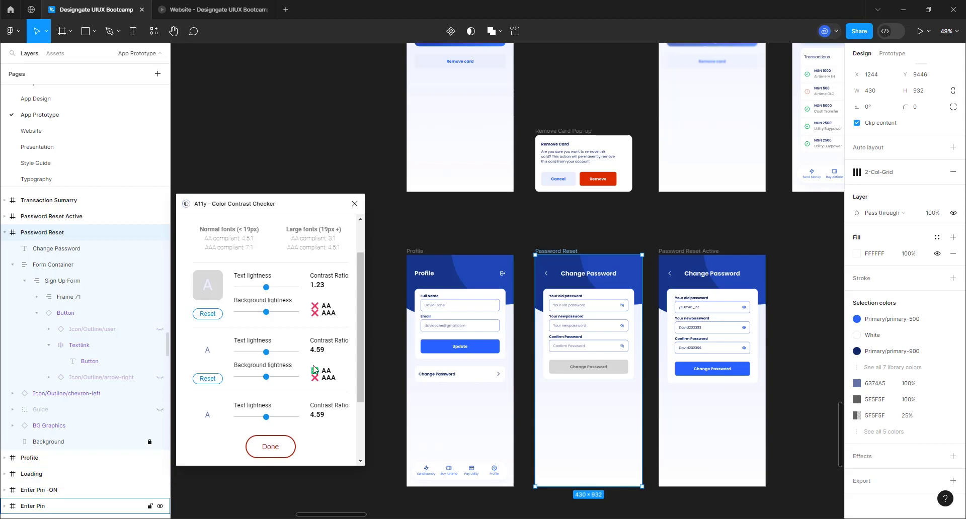
# - Set the layer opacity of the Textlink label inside the grey Change Password button to 75%
pyautogui.scroll(3, 633, 378)
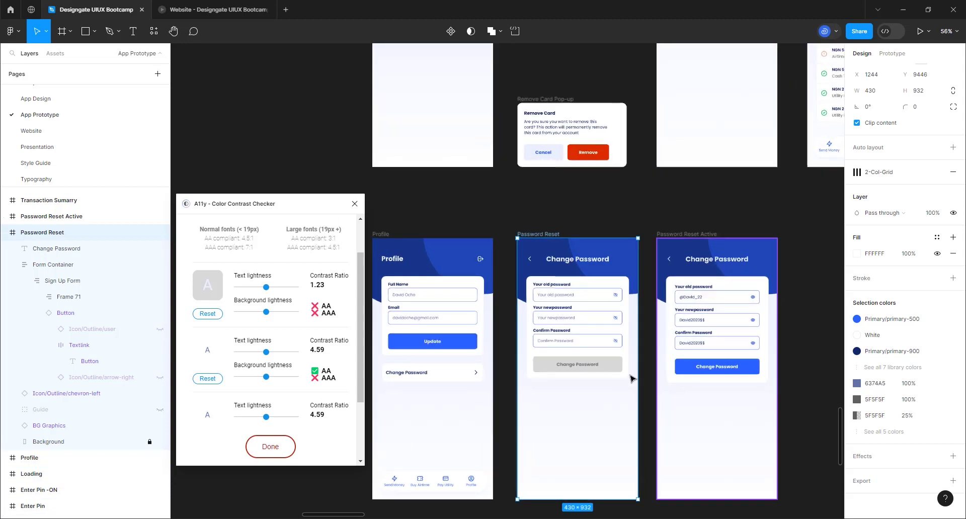
pyautogui.scroll(4, 534, 322)
pyautogui.click(559, 365)
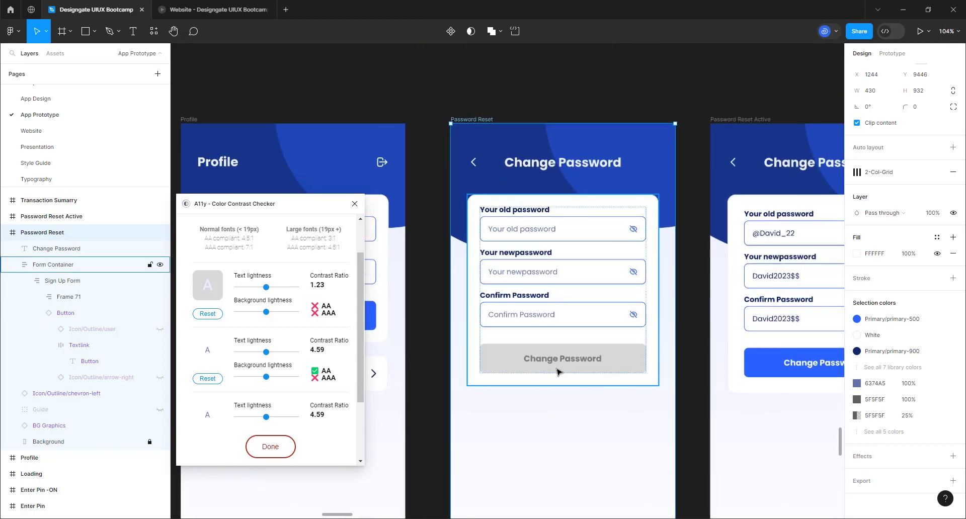
pyautogui.doubleClick(562, 363)
pyautogui.doubleClick(563, 364)
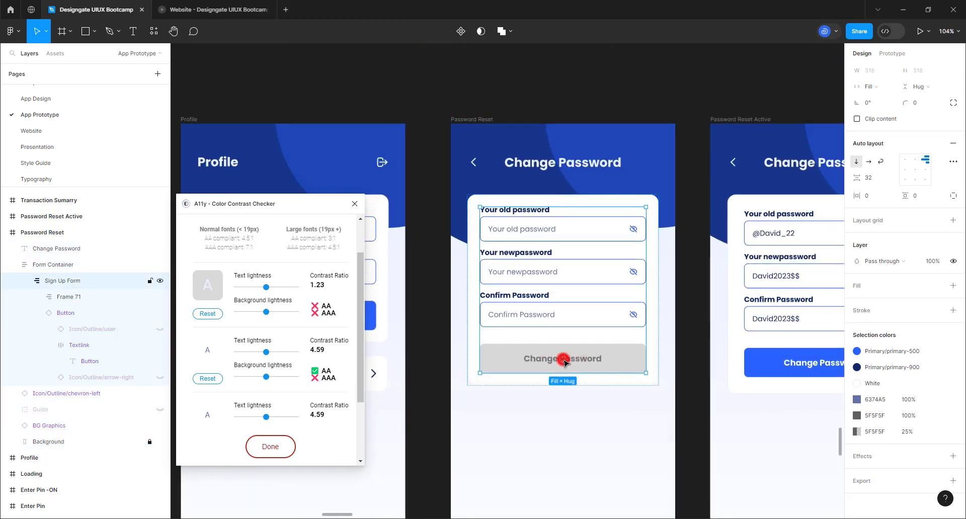
pyautogui.doubleClick(564, 363)
pyautogui.doubleClick(564, 362)
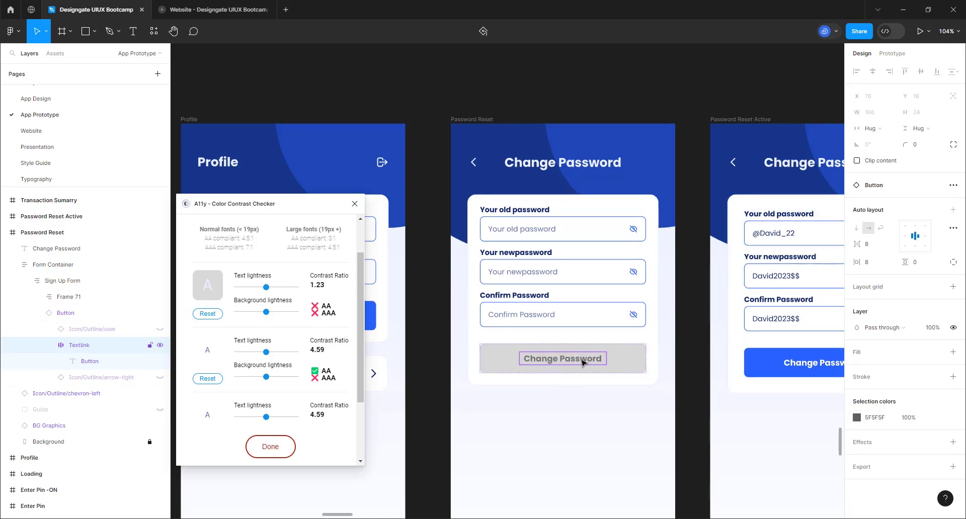
pyautogui.click(933, 328)
pyautogui.write('75')
pyautogui.press('Return')
# - Check the Password Reset frame's contrast again with the more transparent button label and review the listed errors
pyautogui.click(483, 121)
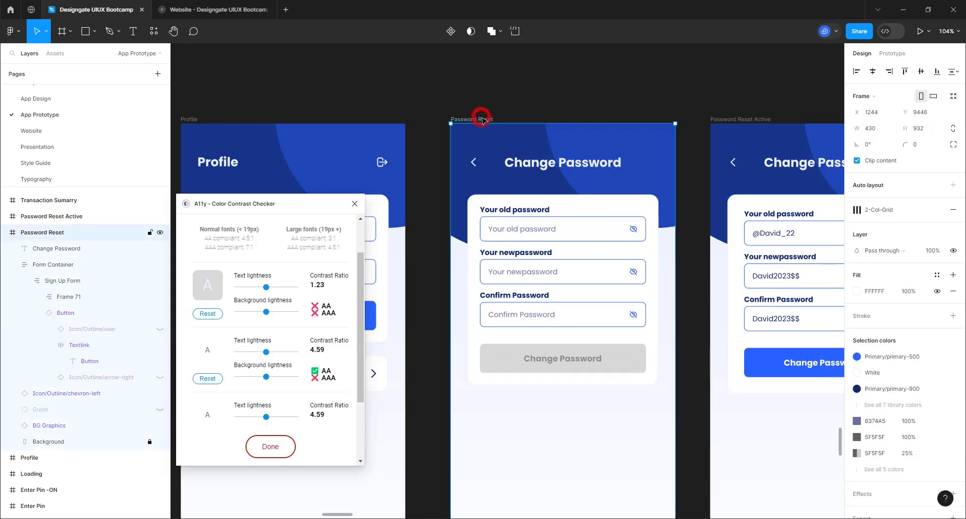
pyautogui.click(280, 450)
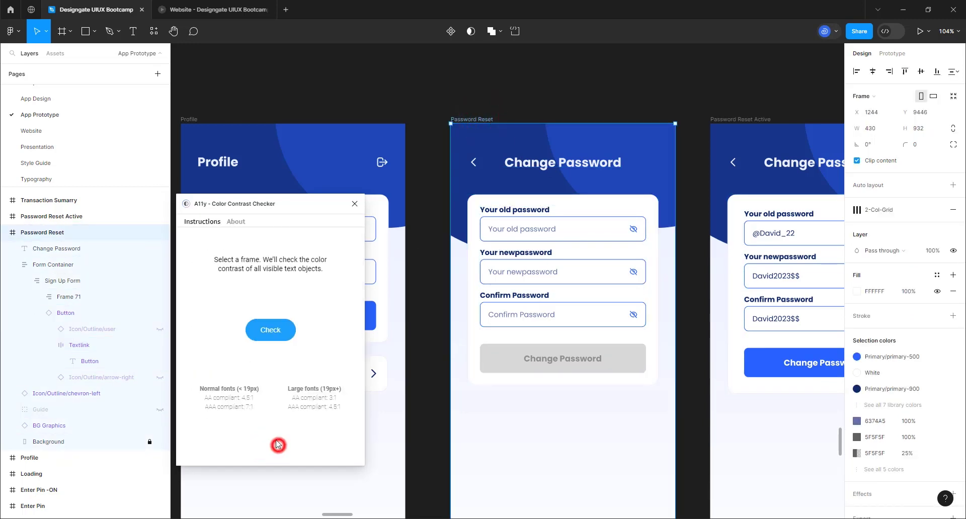
pyautogui.click(263, 342)
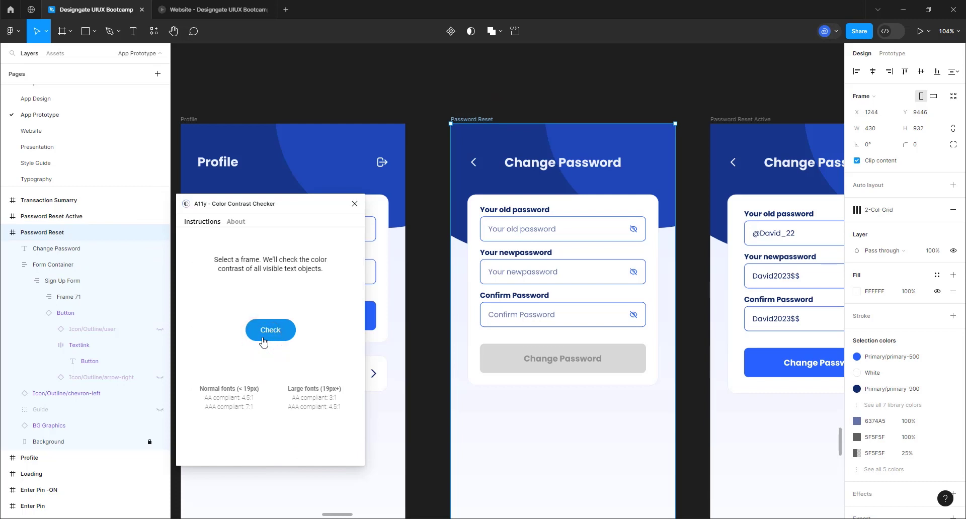
pyautogui.scroll(-2, 262, 372)
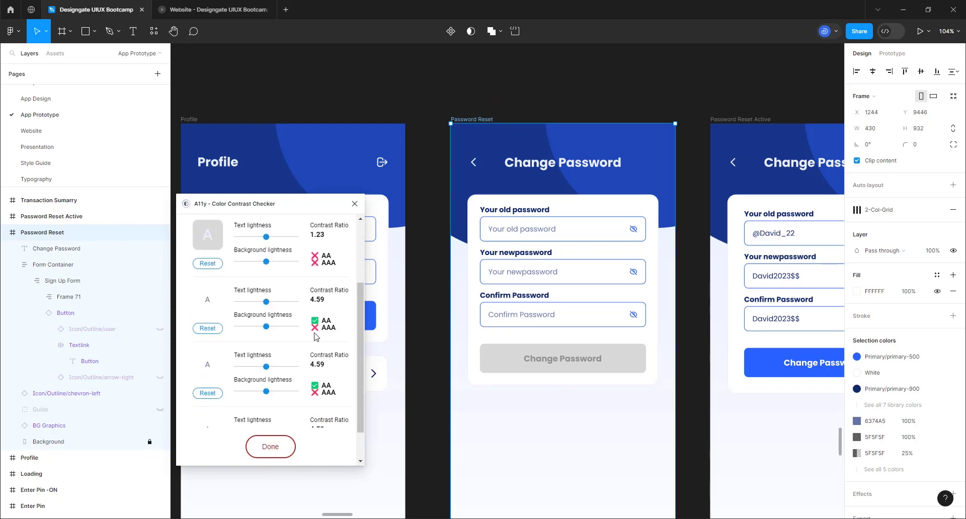
pyautogui.scroll(2, 355, 325)
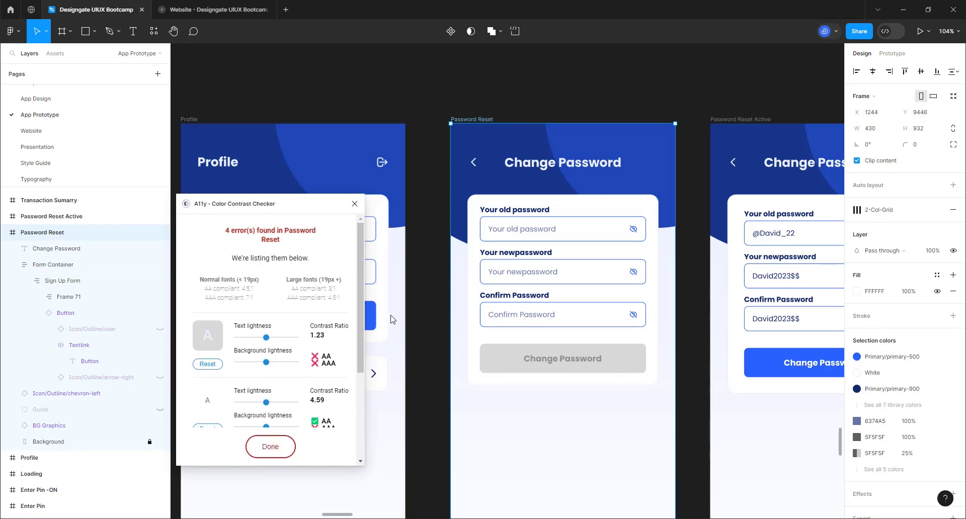
# - Dismiss the contrast results for the Password Reset frame, close the color contrast checker and clear the frame selection
pyautogui.scroll(-5, 510, 207)
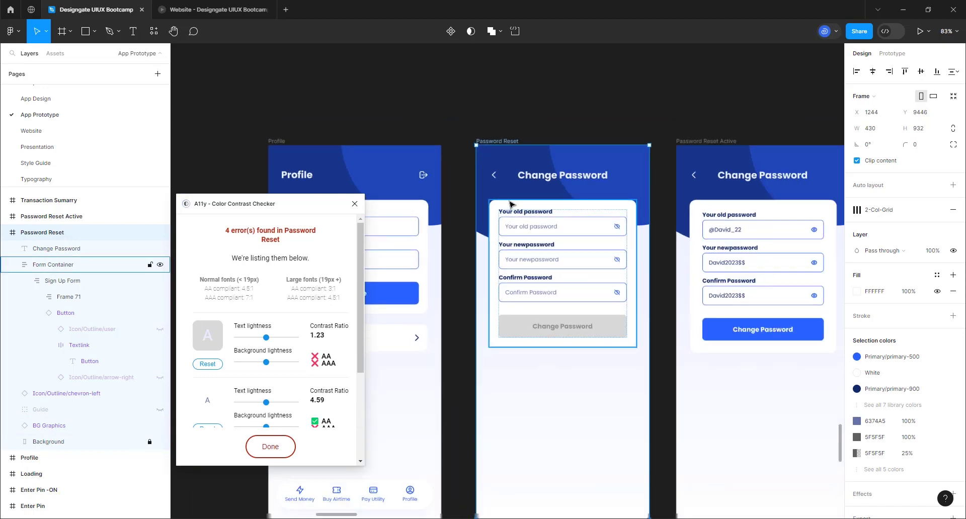
pyautogui.scroll(-2, 510, 206)
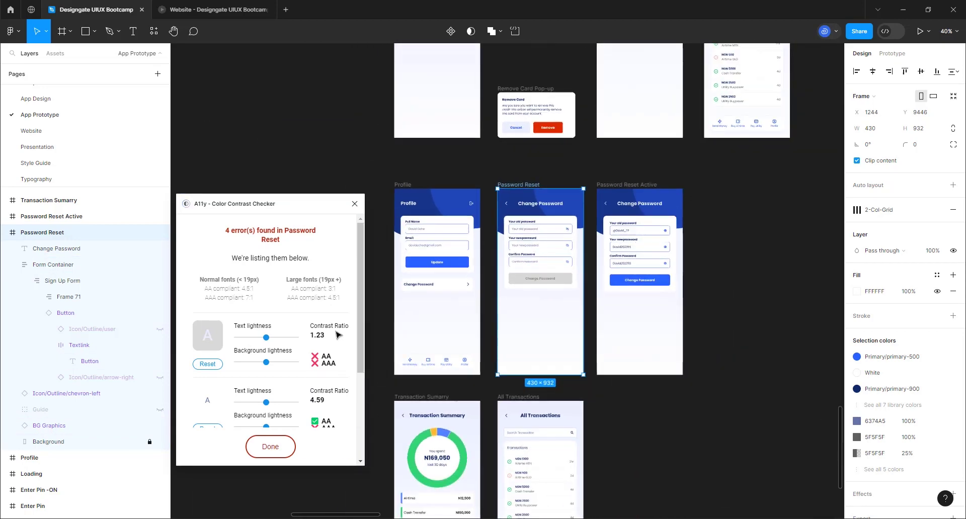
pyautogui.click(270, 447)
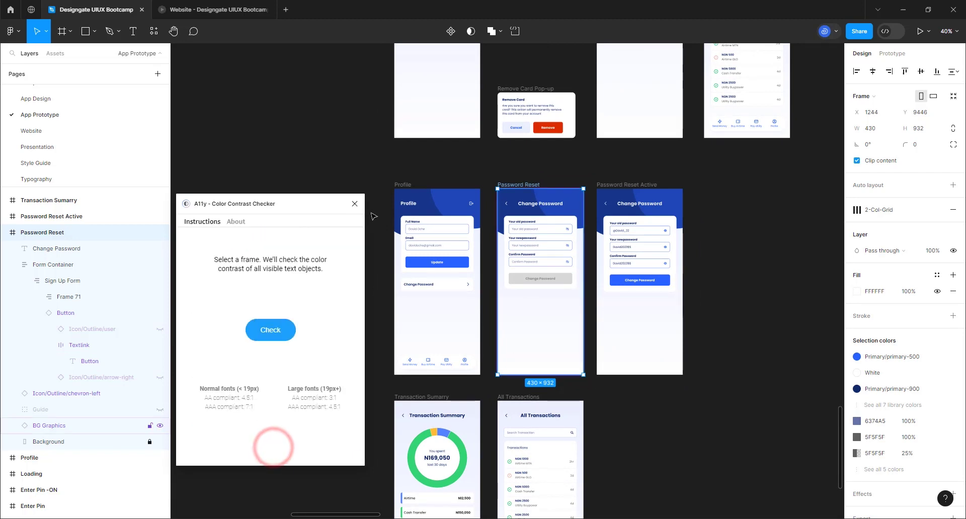
pyautogui.click(356, 205)
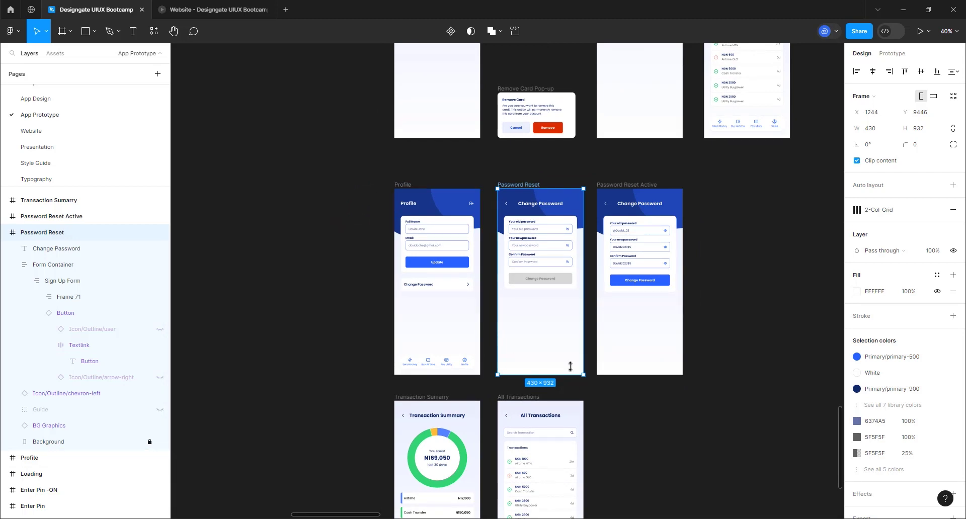
pyautogui.click(721, 381)
# - Look over the app prototype's rows of screens, from the password reset frames back to the signup frames
pyautogui.scroll(5, 680, 389)
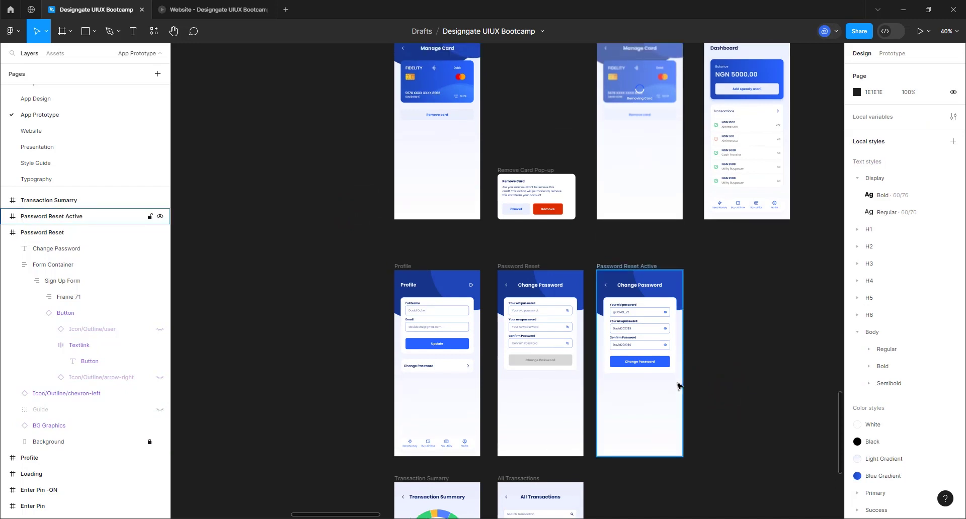
pyautogui.scroll(-5, 466, 356)
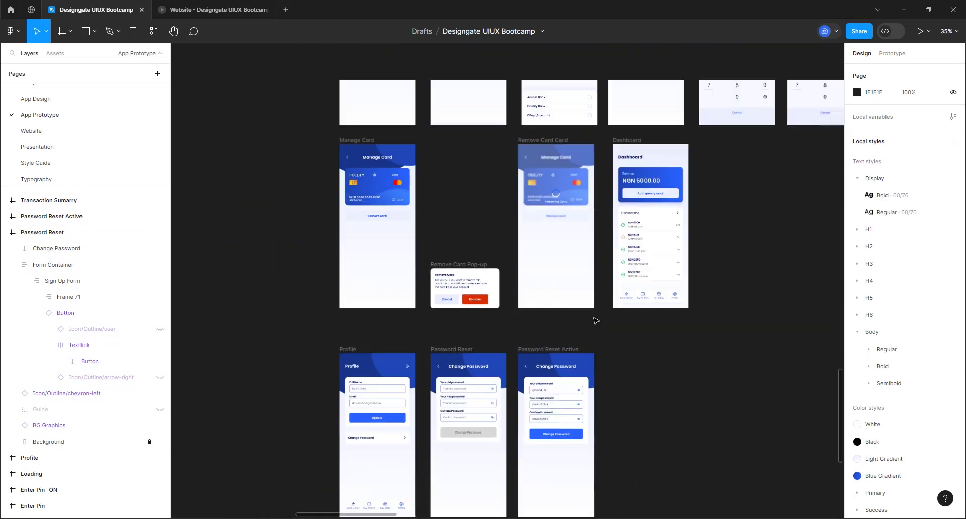
pyautogui.scroll(6, 563, 327)
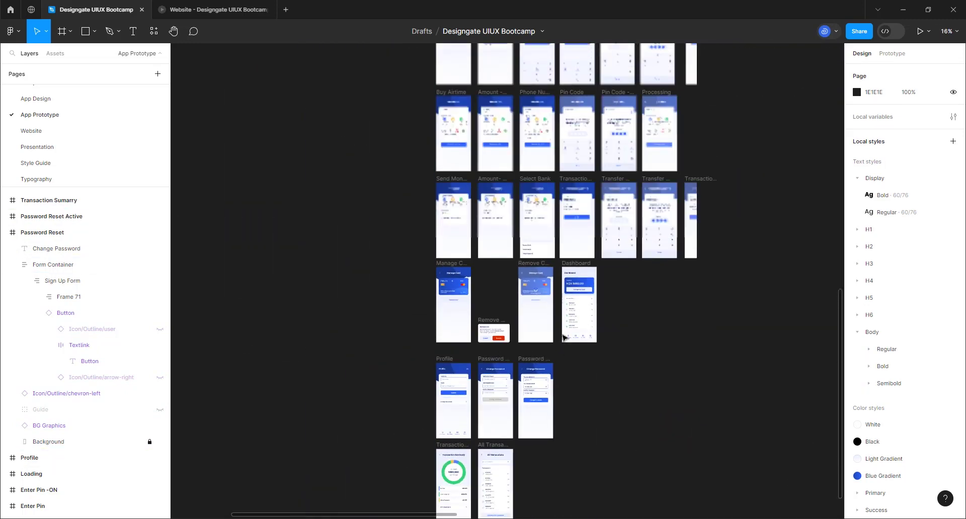
pyautogui.scroll(5, 564, 308)
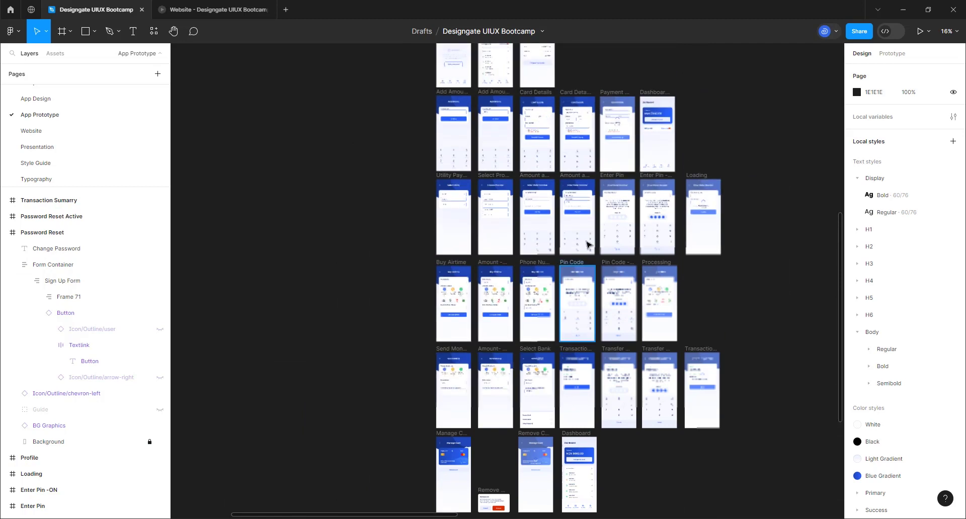
pyautogui.scroll(2, 590, 225)
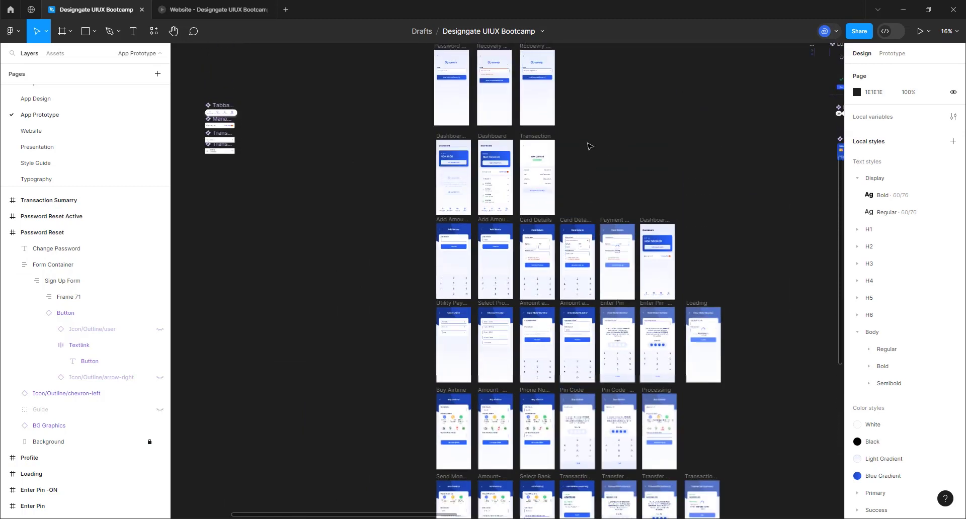
pyautogui.click(588, 144)
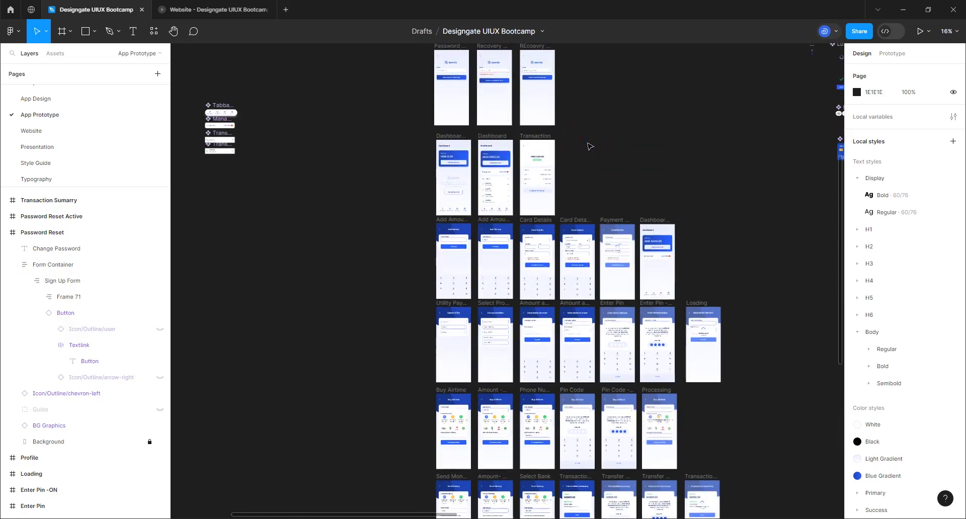
pyautogui.scroll(1, 590, 146)
pyautogui.scroll(8, 590, 147)
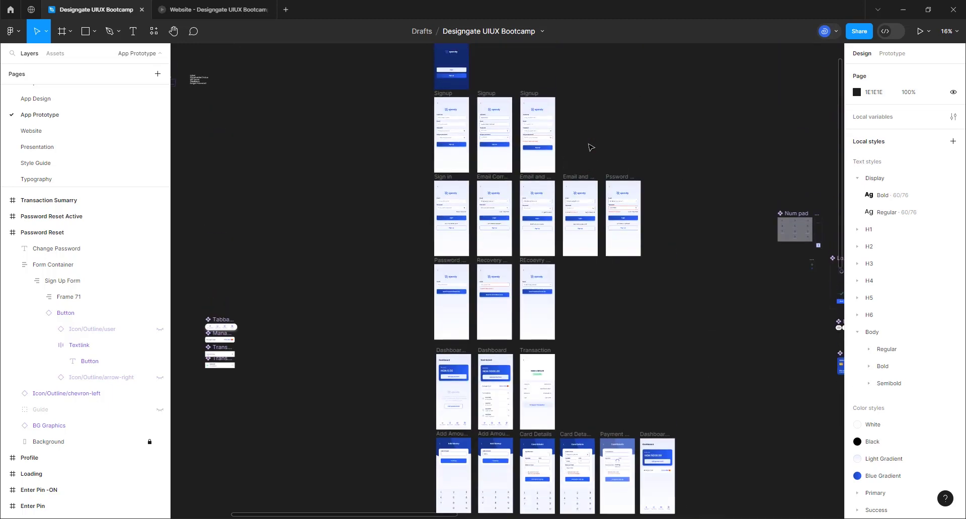
# - Select the first Signup frame together with the Sign in and Splash Screen frames
pyautogui.click(446, 93)
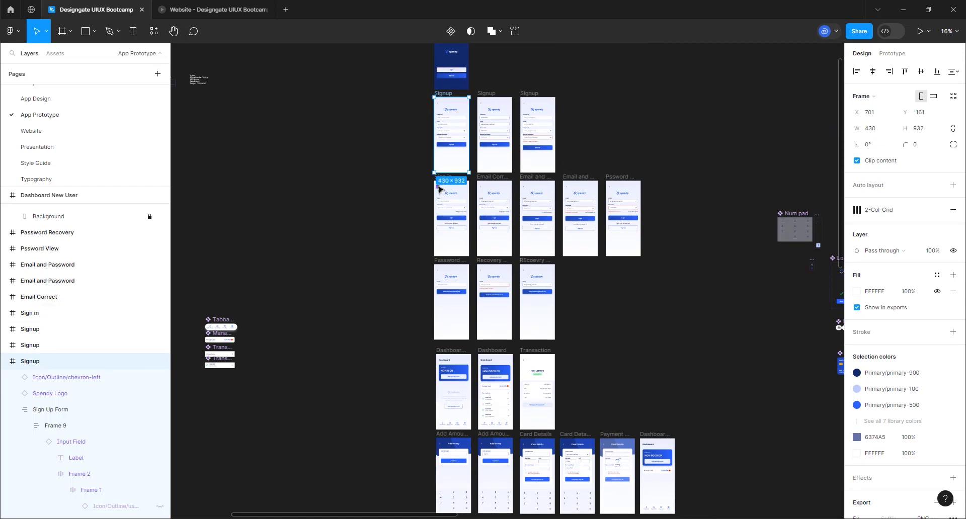
pyautogui.scroll(5, 441, 187)
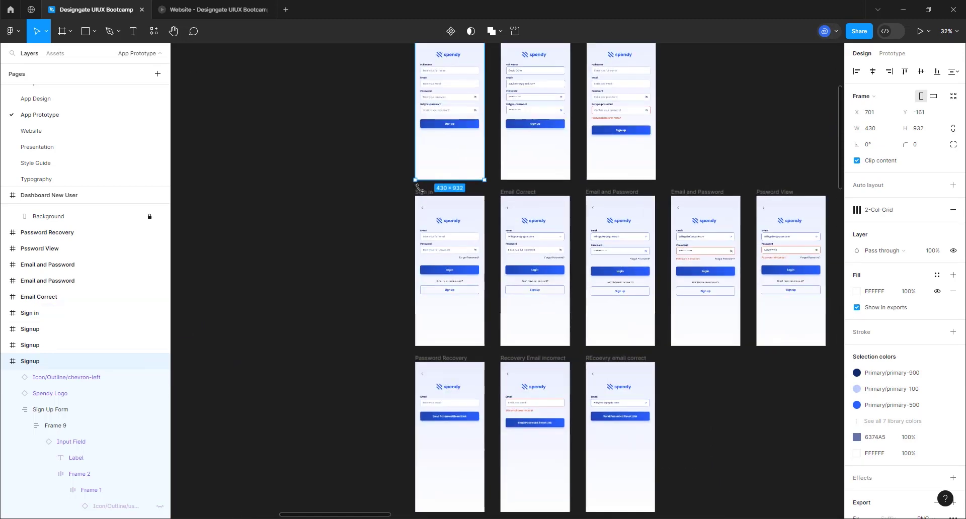
pyautogui.keyDown('shift'); pyautogui.click(423, 193); pyautogui.keyUp('shift')
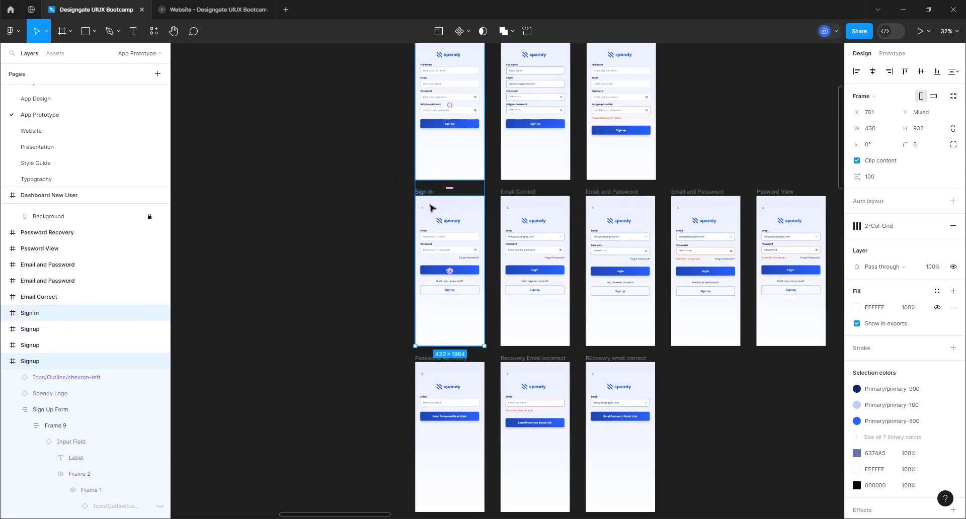
pyautogui.scroll(5, 456, 166)
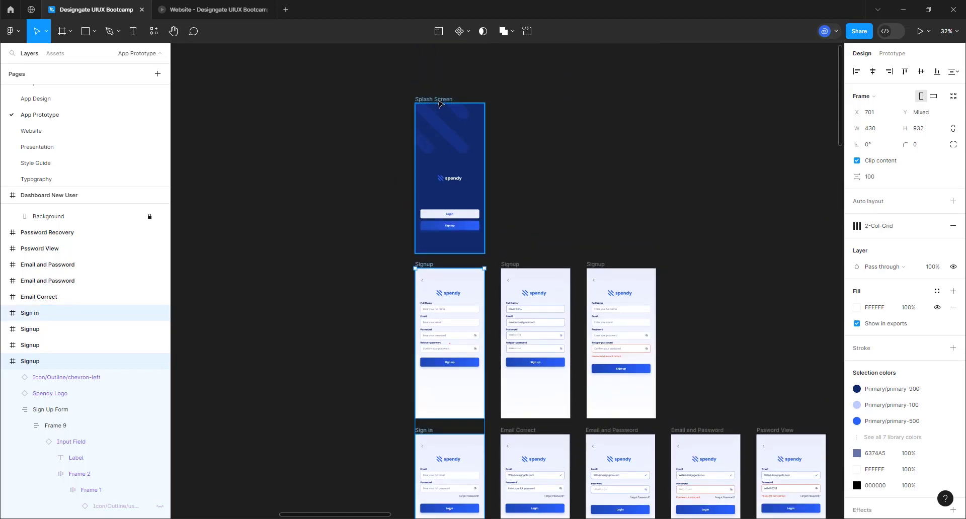
pyautogui.keyDown('shift'); pyautogui.click(439, 100); pyautogui.keyUp('shift')
# - Add the Dashboard New User, Dashboard and Transaction frames to the selection
pyautogui.scroll(-2, 514, 234)
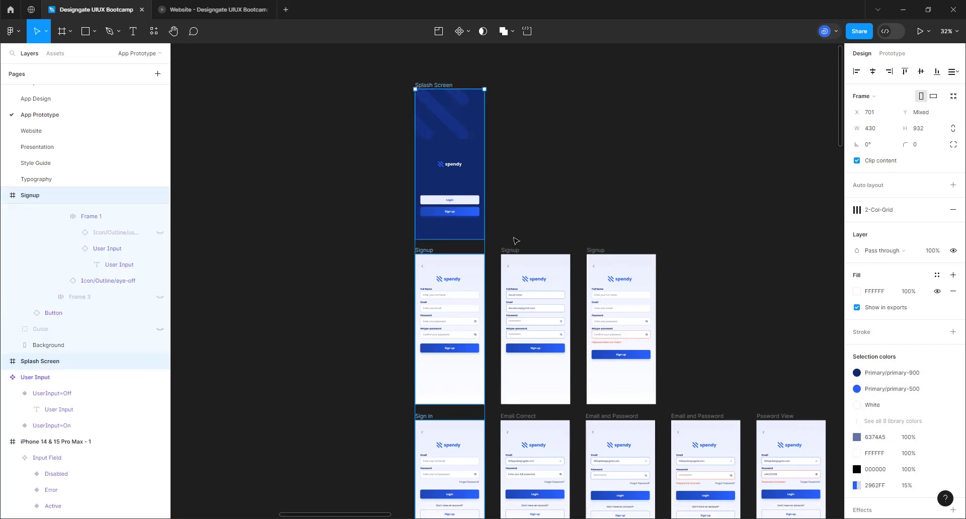
pyautogui.scroll(-7, 515, 242)
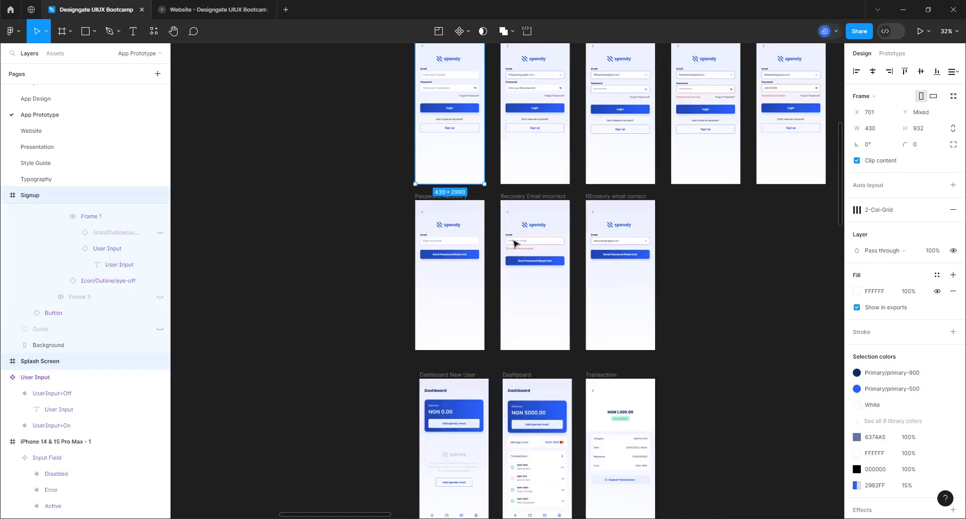
pyautogui.scroll(-2, 500, 275)
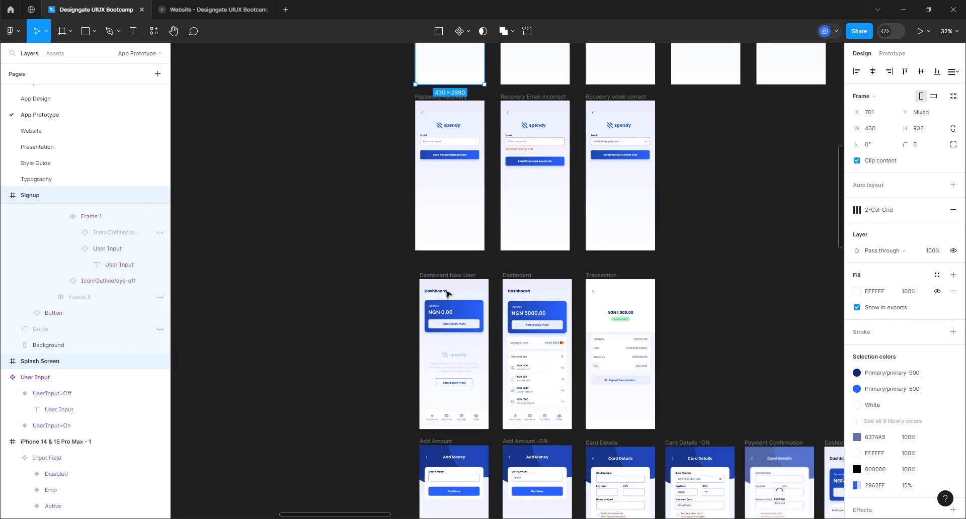
pyautogui.keyDown('shift'); pyautogui.click(440, 277); pyautogui.keyUp('shift')
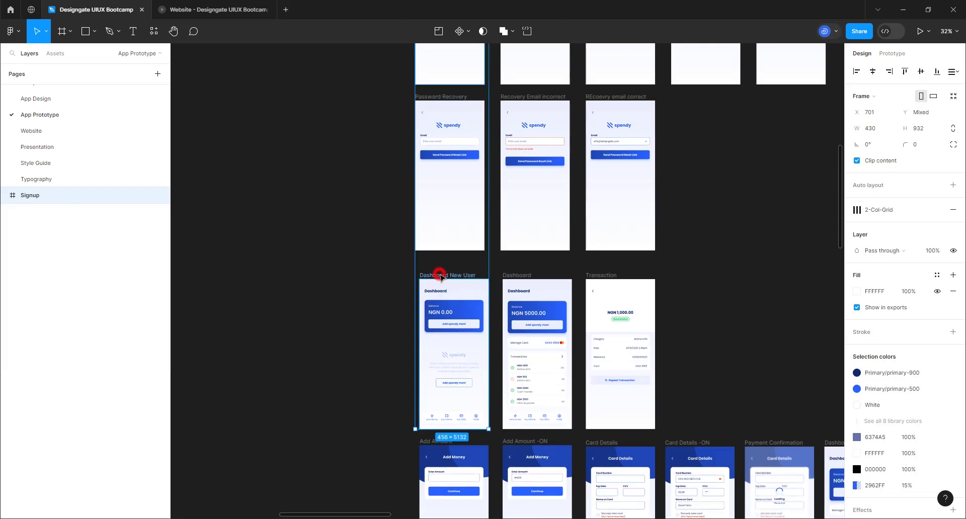
pyautogui.keyDown('shift'); pyautogui.click(516, 278); pyautogui.keyUp('shift')
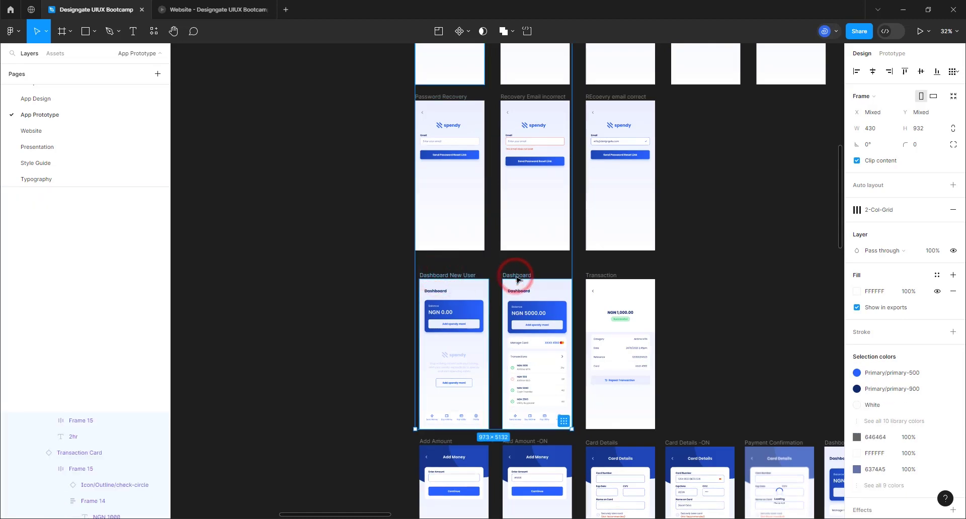
pyautogui.keyDown('shift'); pyautogui.click(597, 277); pyautogui.keyUp('shift')
# - Extend the frame selection with Card Details -ON, Utility Payment and Buy Airtime
pyautogui.scroll(-3, 439, 270)
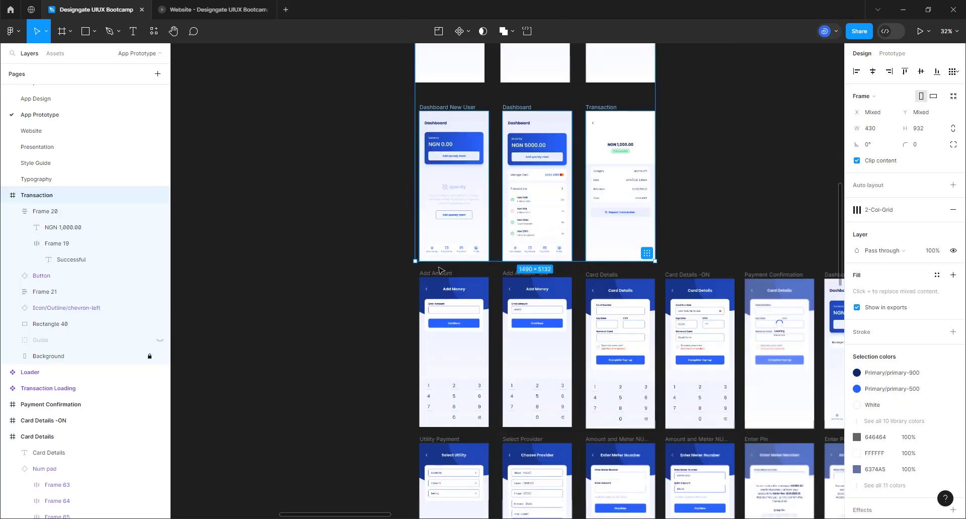
pyautogui.scroll(-3, 440, 270)
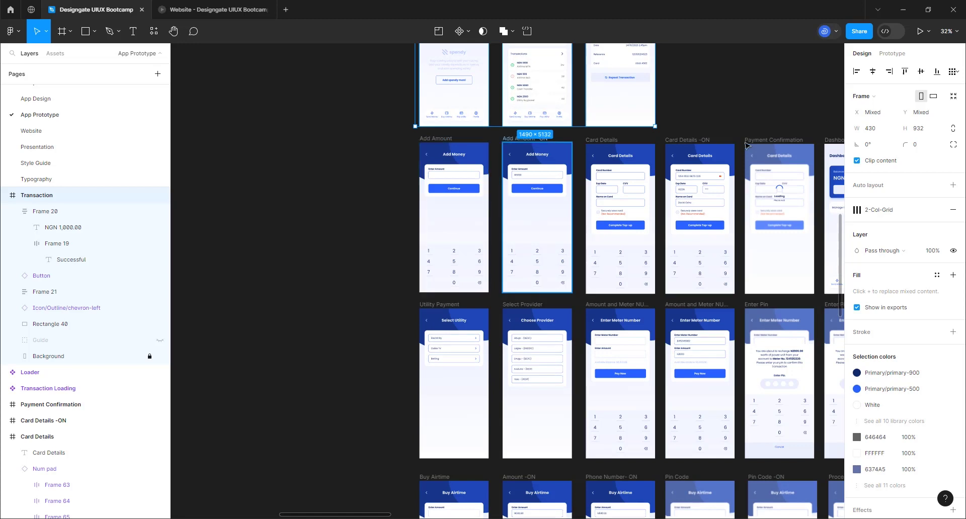
pyautogui.keyDown('shift'); pyautogui.click(691, 141); pyautogui.keyUp('shift')
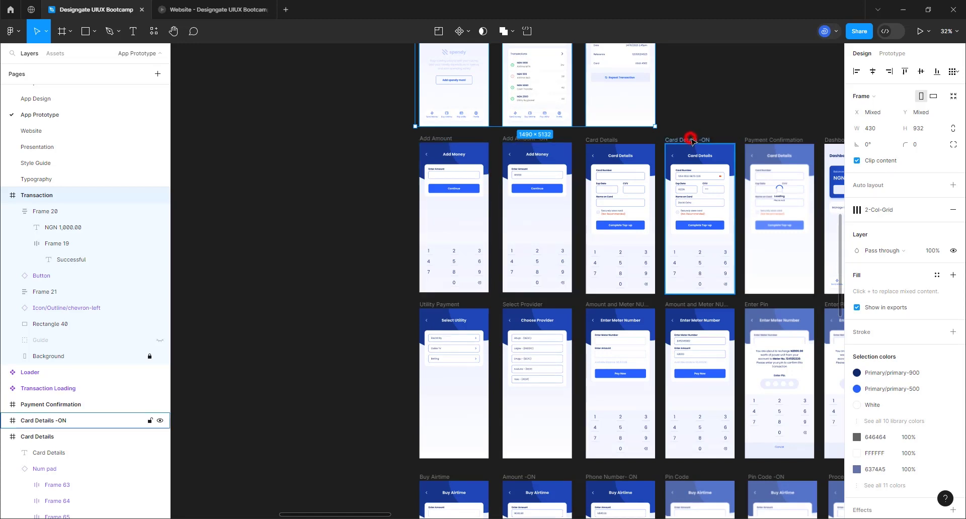
pyautogui.scroll(-1, 468, 207)
pyautogui.scroll(-1, 468, 207)
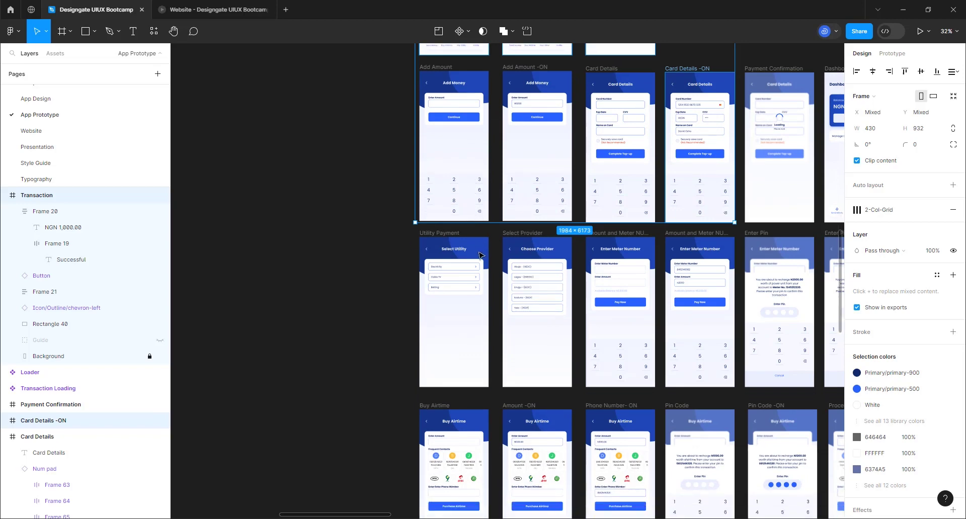
pyautogui.keyDown('shift'); pyautogui.click(449, 235); pyautogui.keyUp('shift')
pyautogui.scroll(-5, 450, 238)
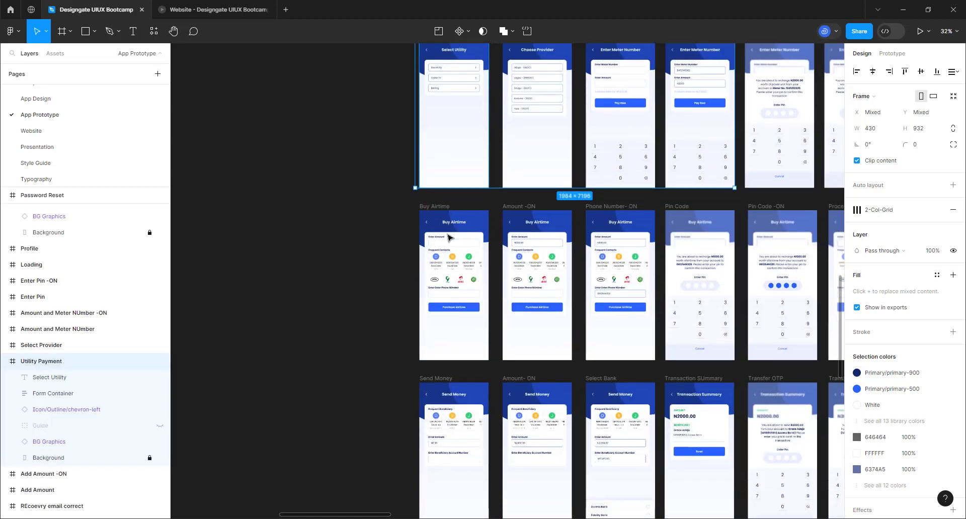
pyautogui.keyDown('shift'); pyautogui.click(437, 208); pyautogui.keyUp('shift')
# - Include the Select Bank, Manage Card, Transaction Sumarry and All Transactions frames in the selection as well
pyautogui.scroll(-1, 440, 211)
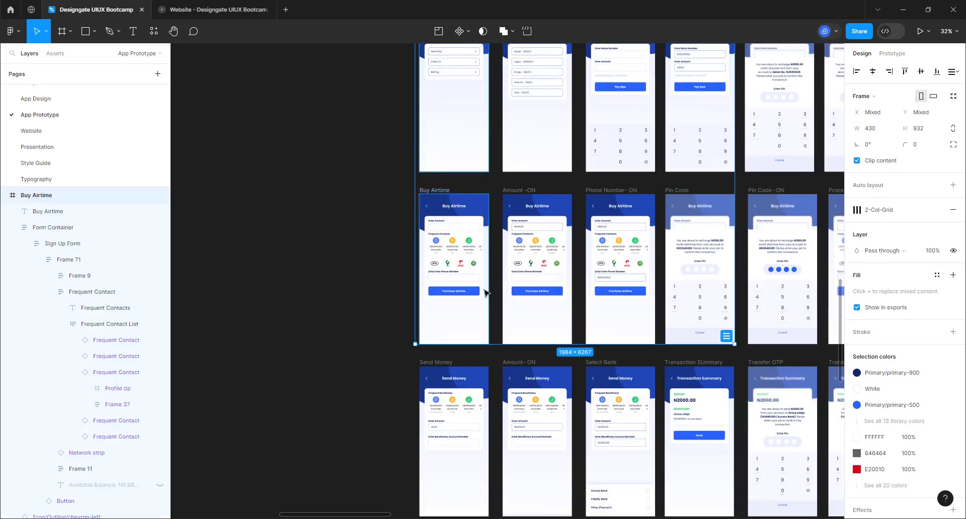
pyautogui.scroll(-4, 498, 307)
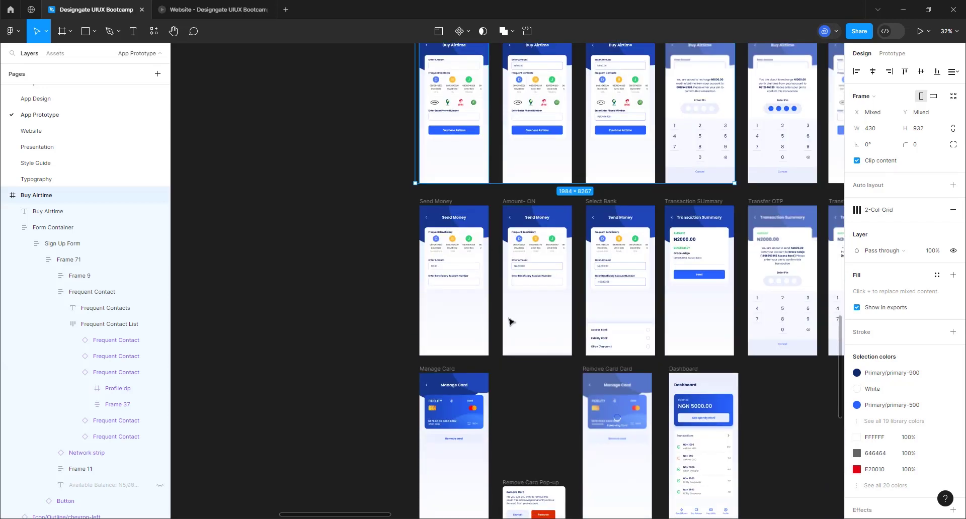
pyautogui.keyDown('shift'); pyautogui.click(612, 203); pyautogui.keyUp('shift')
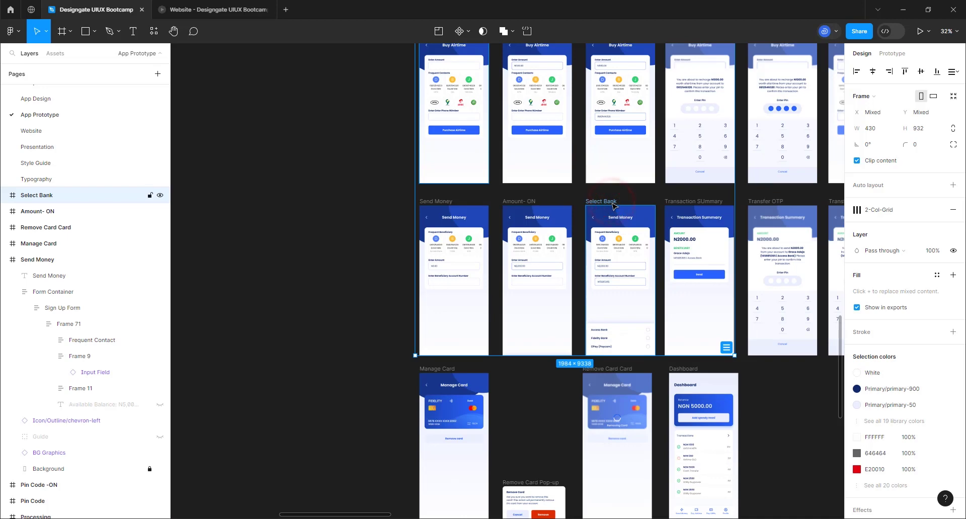
pyautogui.scroll(-2, 614, 206)
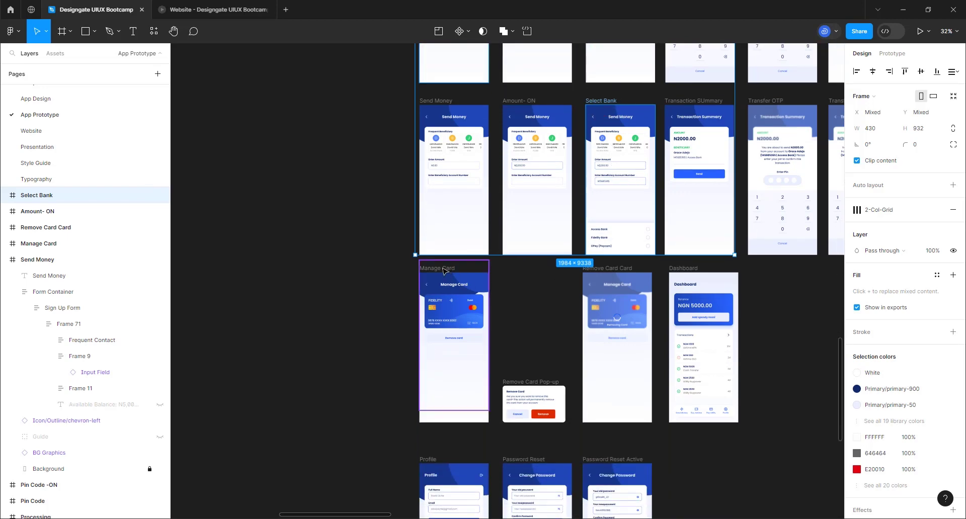
pyautogui.keyDown('shift'); pyautogui.click(436, 268); pyautogui.keyUp('shift')
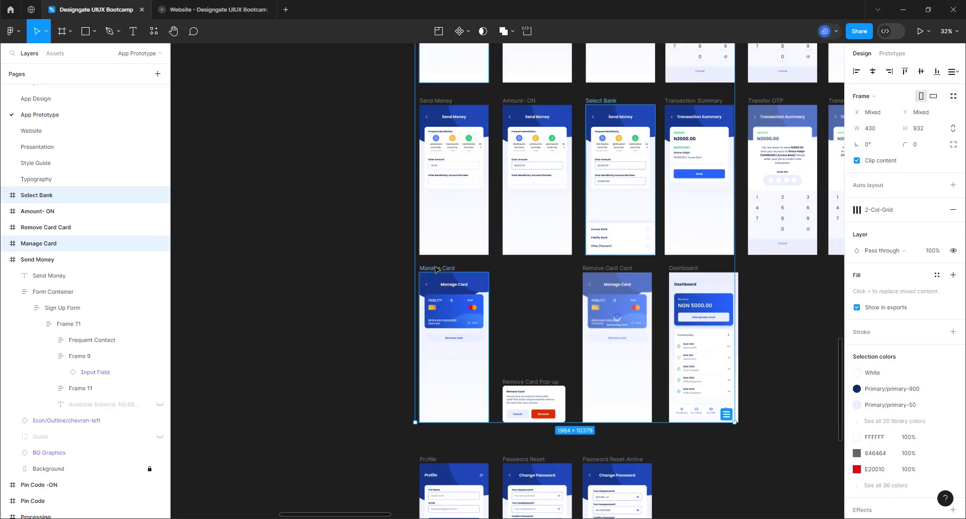
pyautogui.scroll(-4, 468, 268)
pyautogui.scroll(-3, 468, 269)
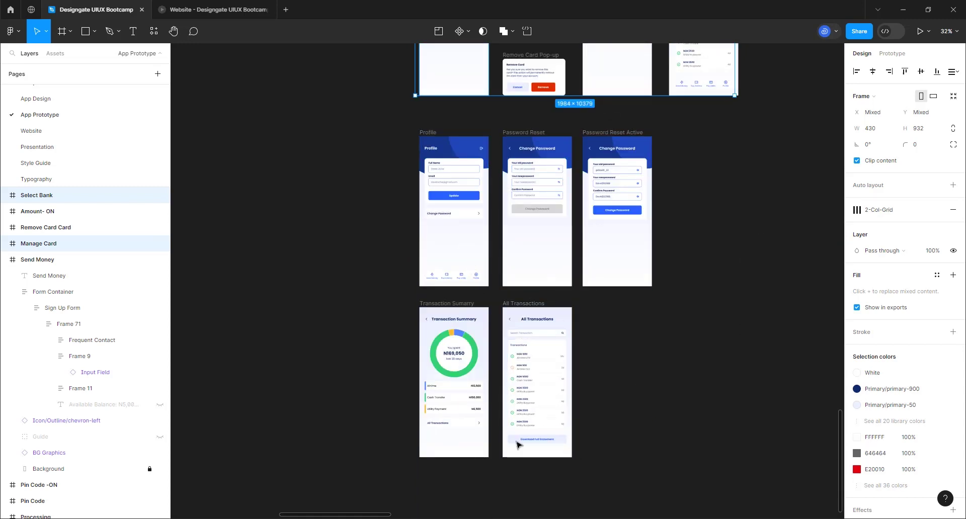
pyautogui.keyDown('shift'); pyautogui.click(438, 306); pyautogui.keyUp('shift')
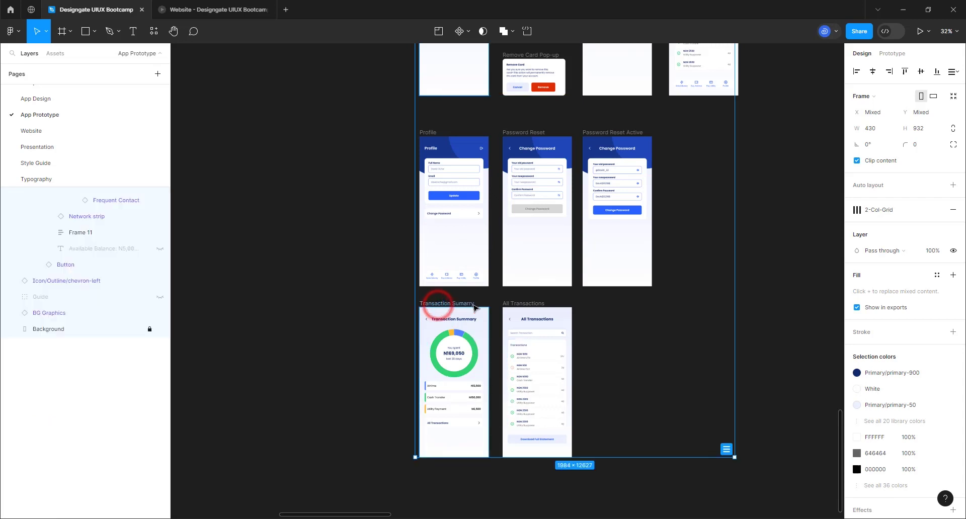
pyautogui.keyDown('shift'); pyautogui.click(524, 309); pyautogui.keyUp('shift')
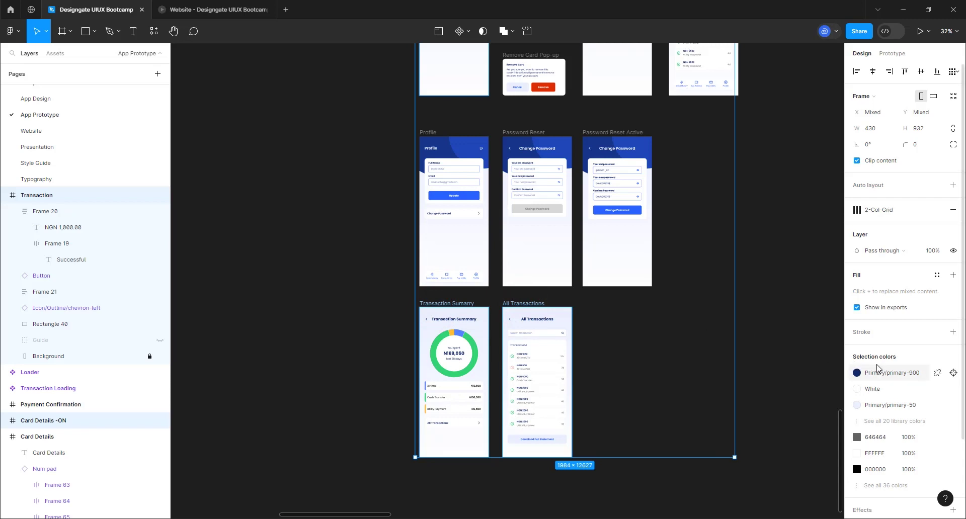
# - Set the export scale to 1x and export the selected frames as PNG
pyautogui.scroll(-2, 927, 363)
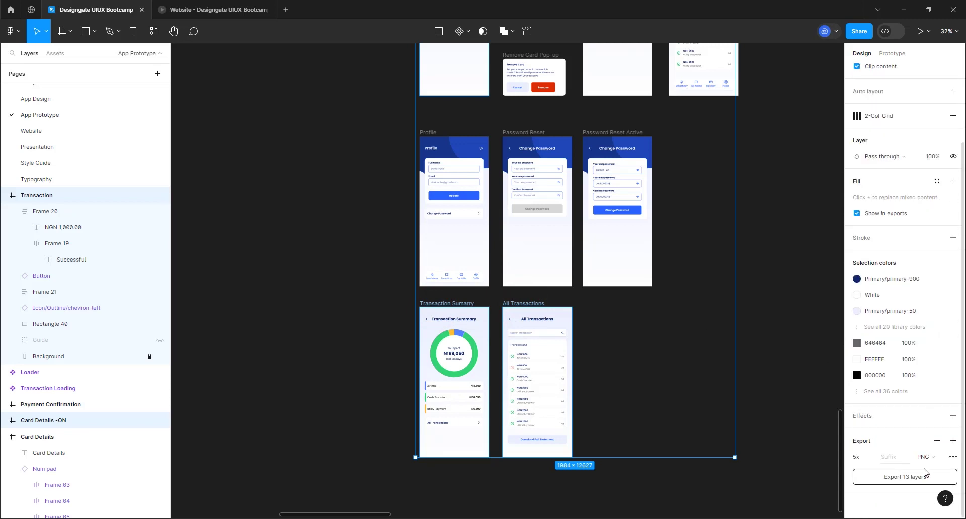
pyautogui.click(871, 458)
pyautogui.click(866, 434)
pyautogui.click(882, 480)
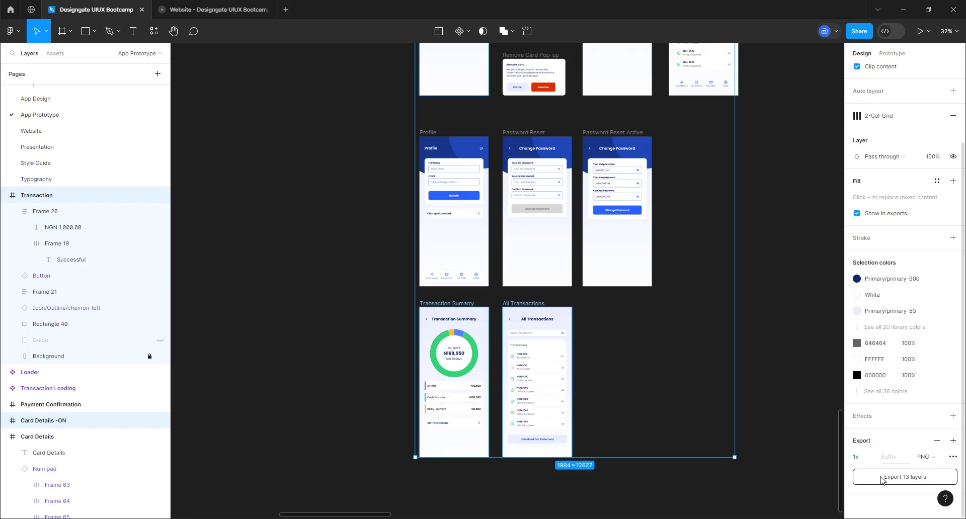